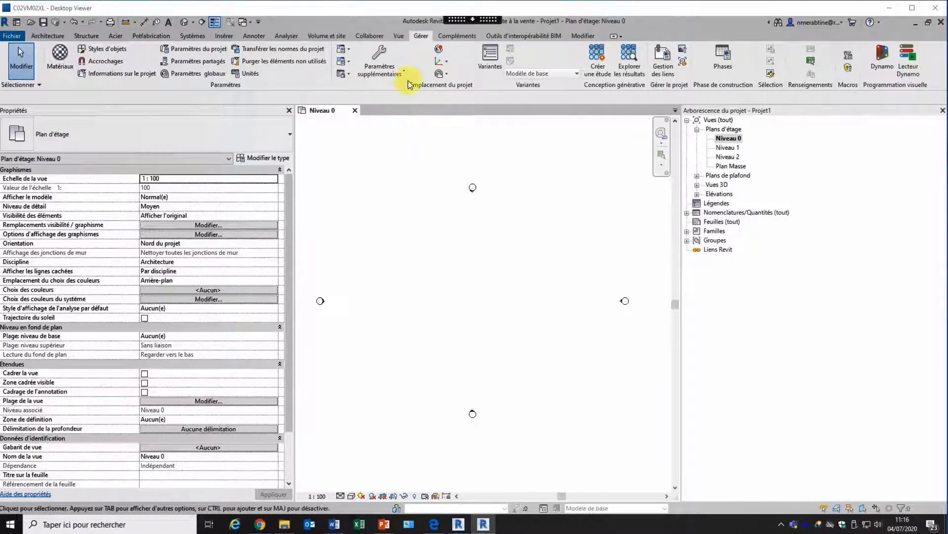
pyautogui.click(398, 37)
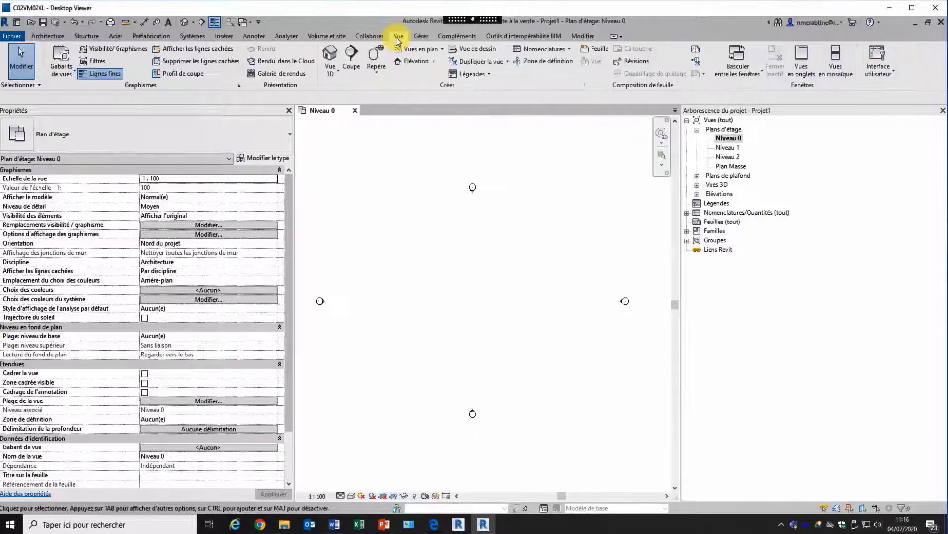
pyautogui.click(421, 36)
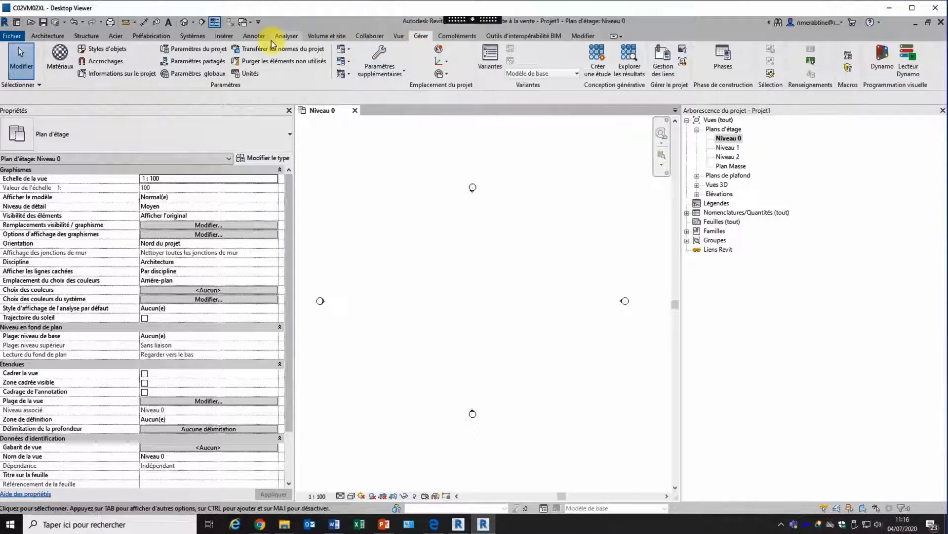
# Step: Start linking a PDF, dismiss the save reminder, and open Projet Architecture from the Nouveautés Revit 2021 folder
pyautogui.click(223, 38)
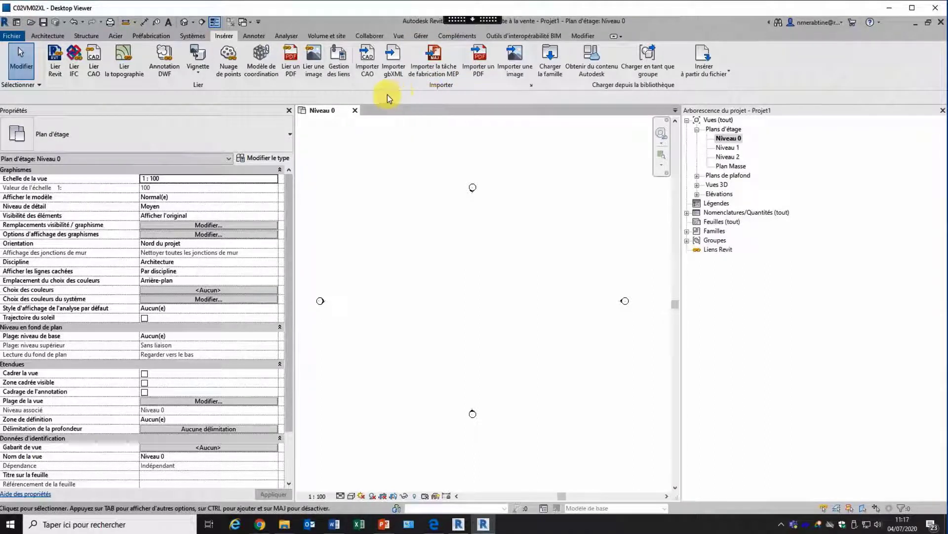
pyautogui.click(291, 69)
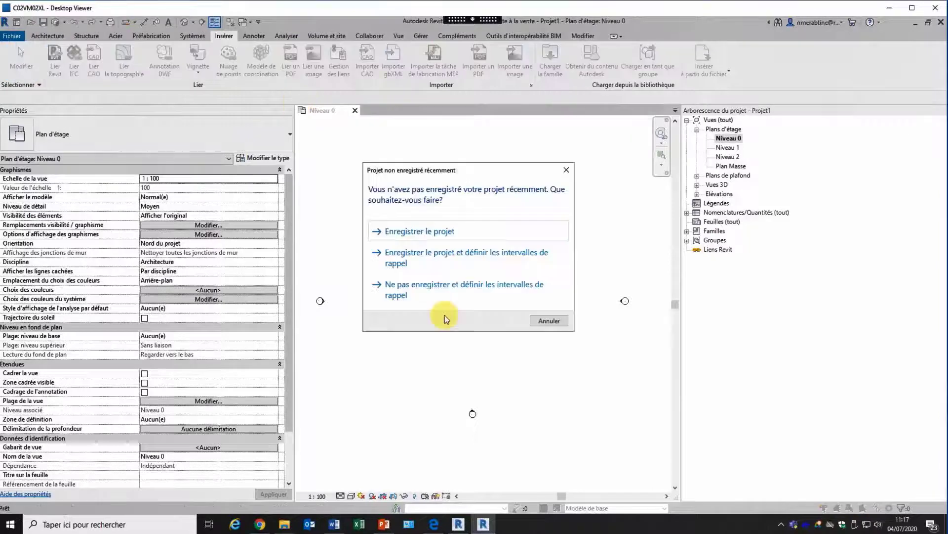
pyautogui.click(563, 323)
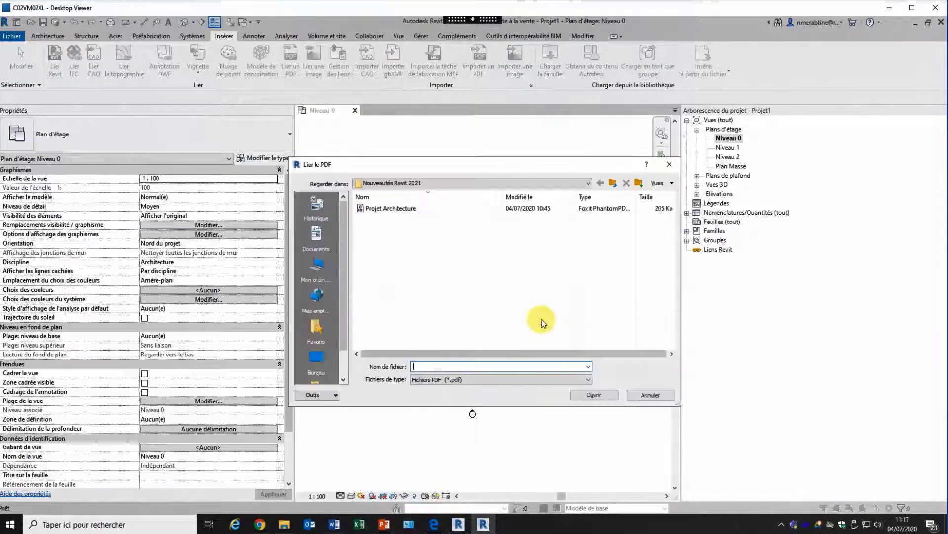
pyautogui.click(413, 208)
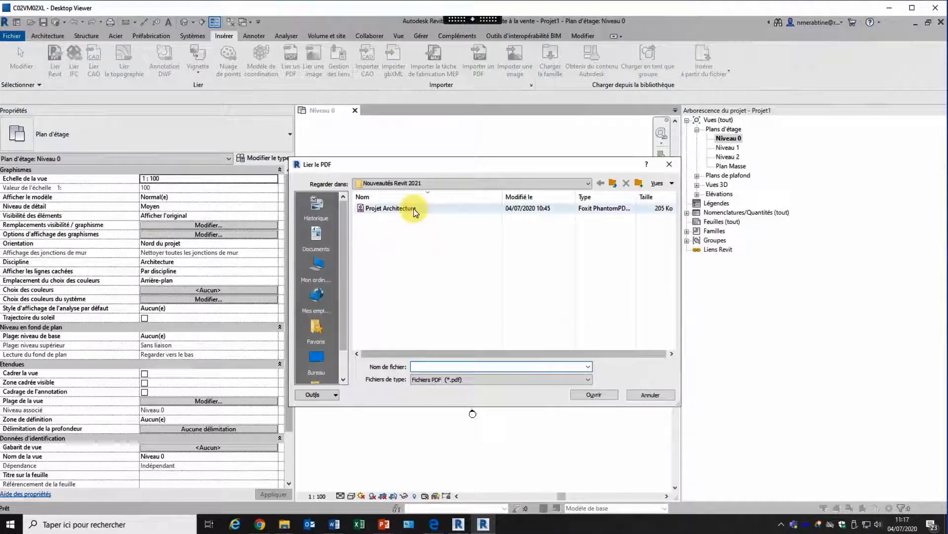
pyautogui.click(594, 394)
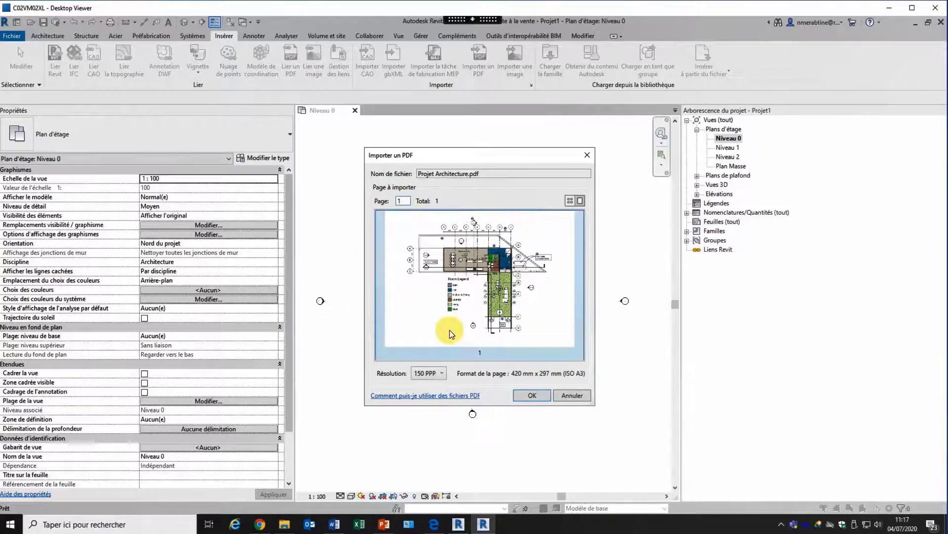
# Step: Keep the PDF resolution at 150 PPP and place the page in the Niveau 0 plan, centred between the elevation markers
pyautogui.click(429, 373)
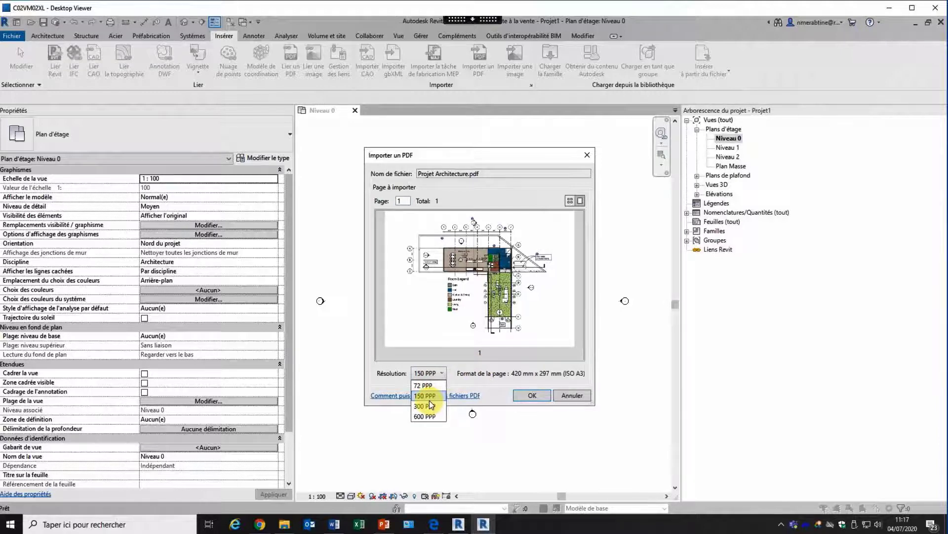
pyautogui.click(428, 396)
pyautogui.click(532, 395)
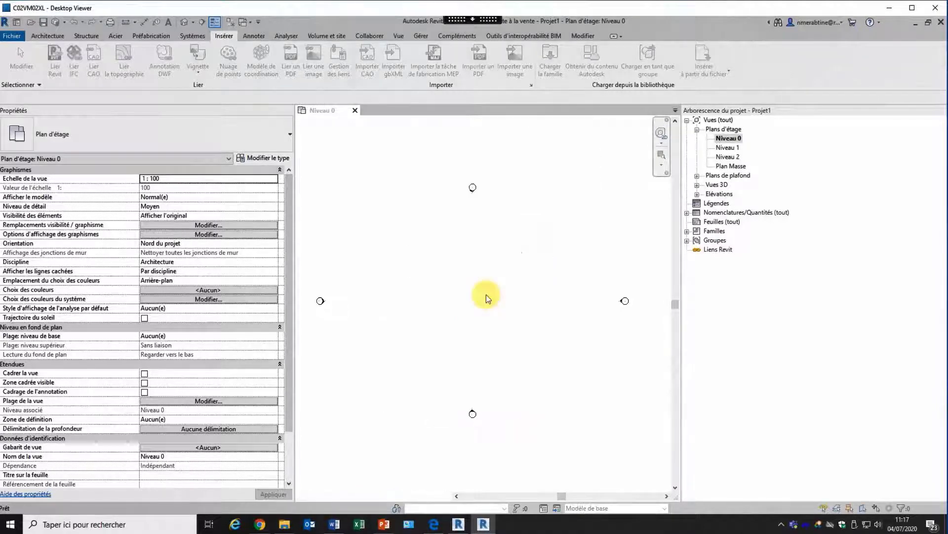
pyautogui.click(476, 298)
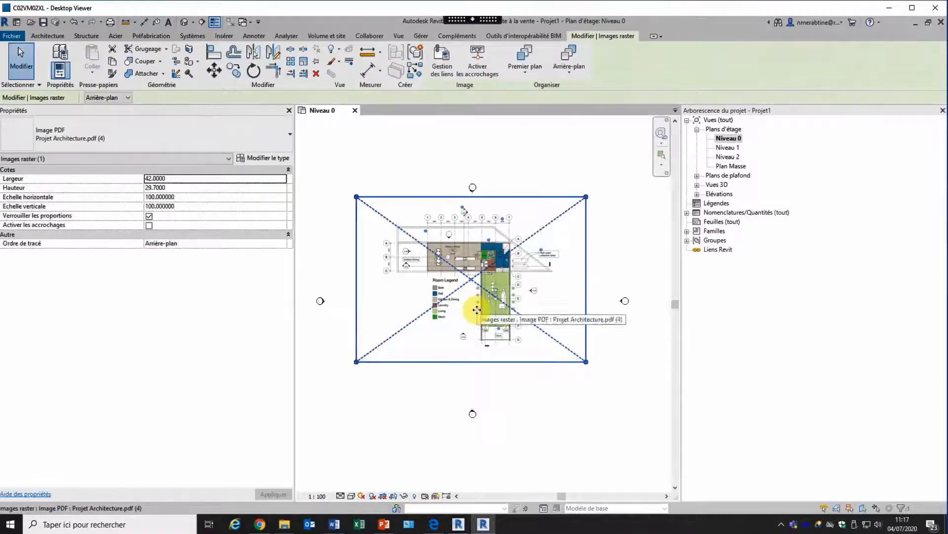
pyautogui.scroll(2, 477, 311)
pyautogui.scroll(2, 480, 312)
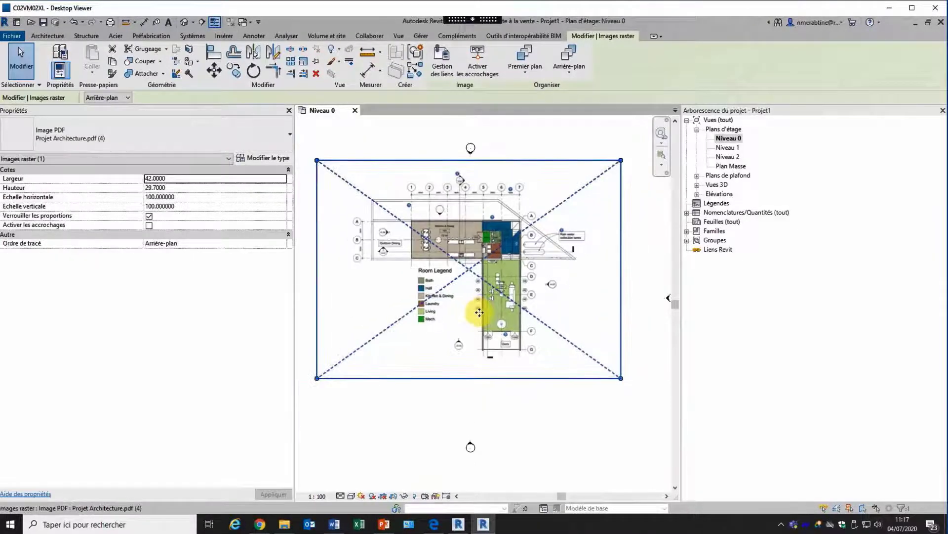
pyautogui.scroll(-1, 484, 294)
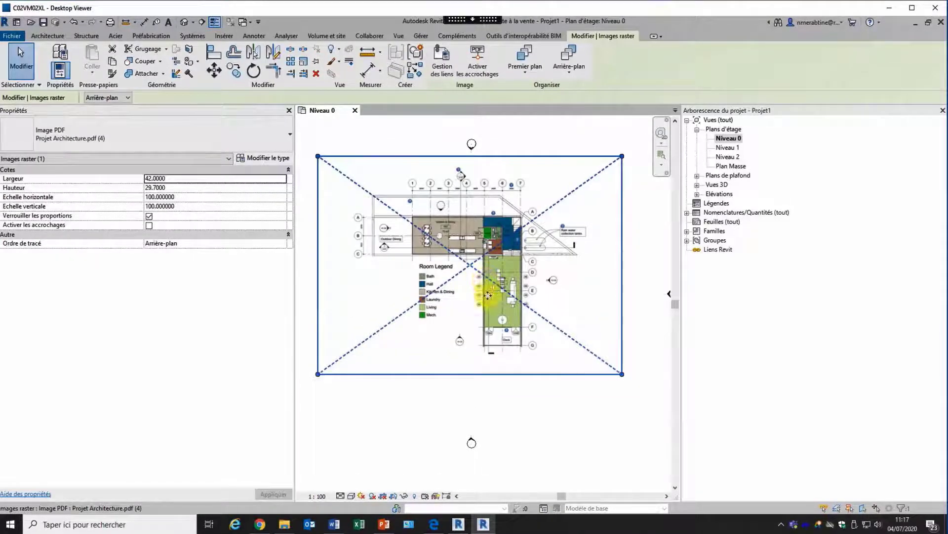
pyautogui.click(529, 390)
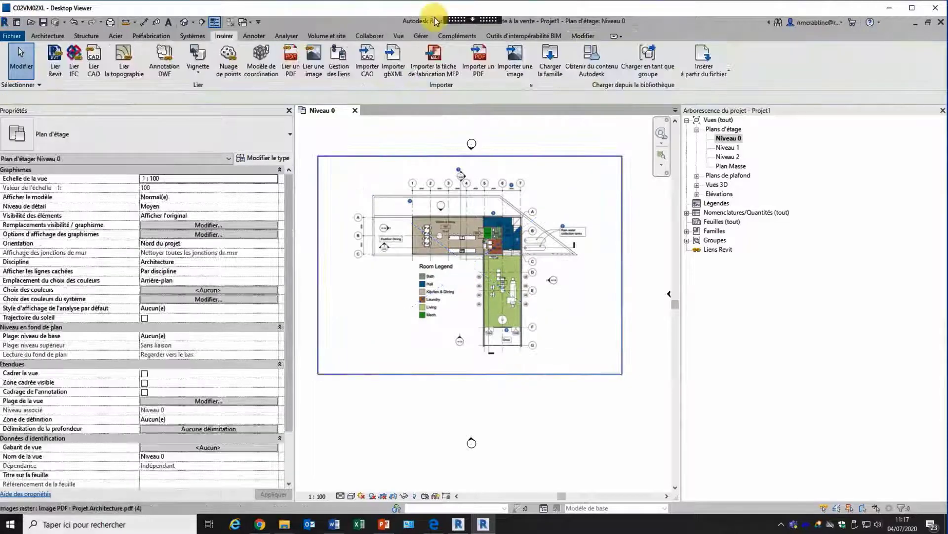
# Step: Examine the linked PDF entries and their management options in the project's link manager
pyautogui.click(420, 36)
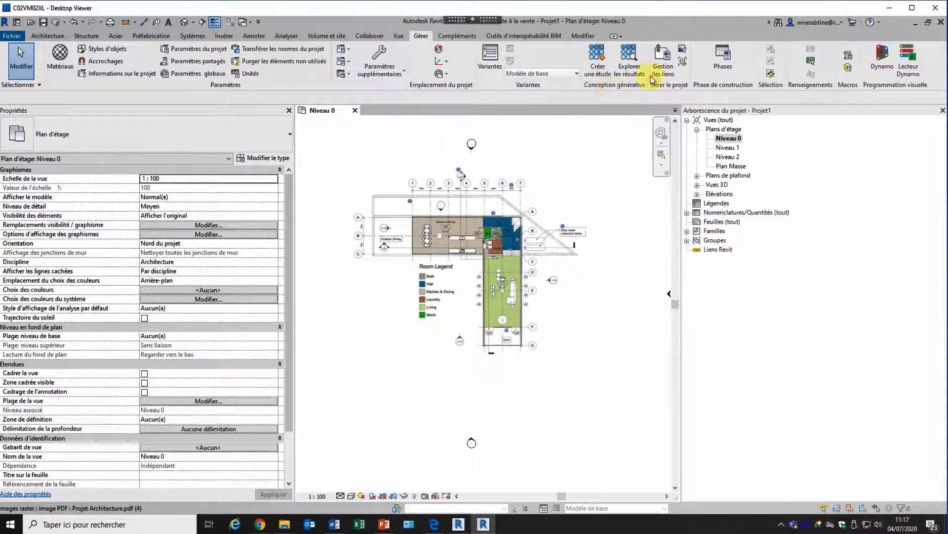
pyautogui.click(663, 62)
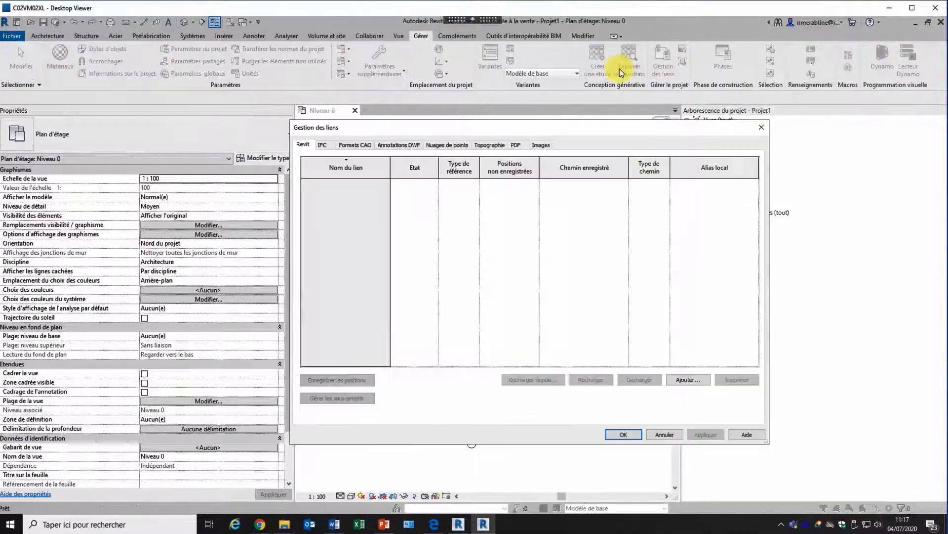
pyautogui.click(516, 145)
pyautogui.click(537, 145)
pyautogui.click(516, 144)
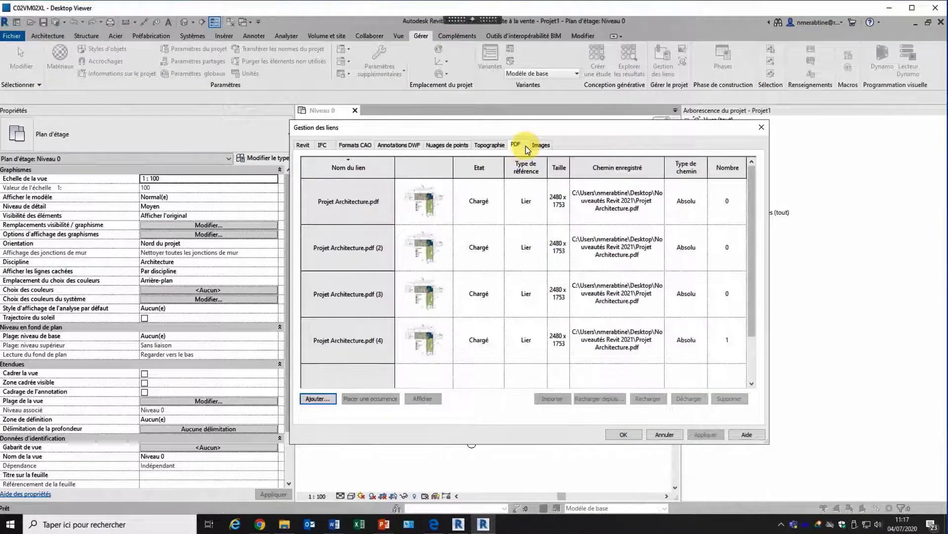
pyautogui.click(404, 211)
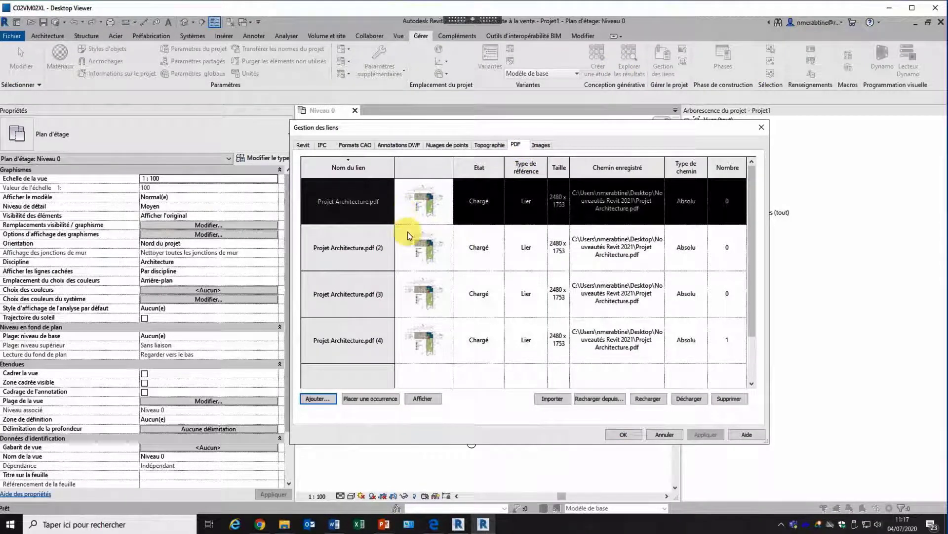
pyautogui.click(411, 251)
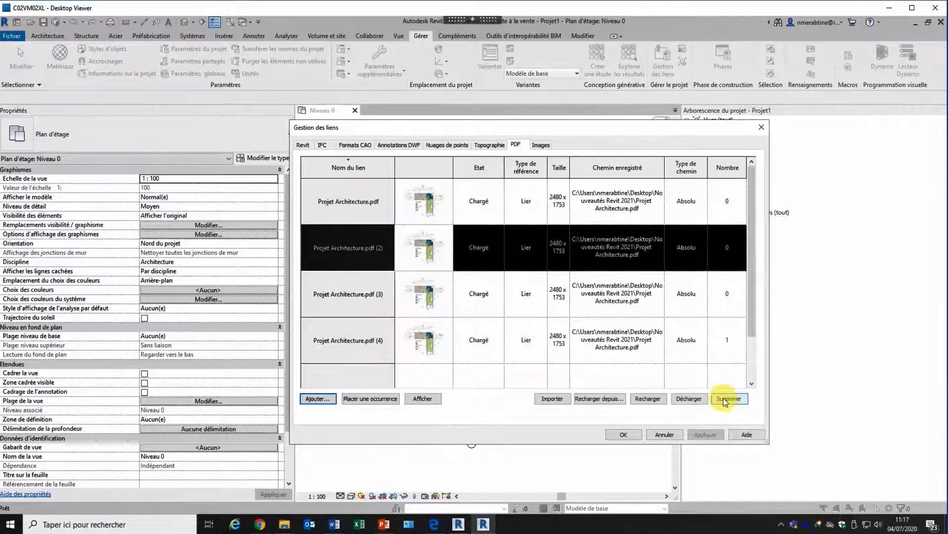
pyautogui.click(317, 398)
pyautogui.click(642, 396)
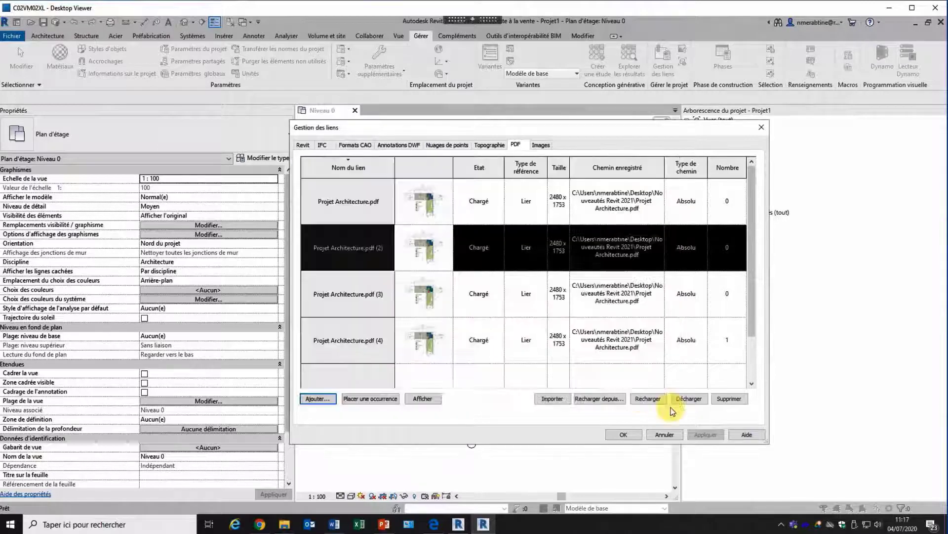
pyautogui.click(479, 205)
pyautogui.click(620, 434)
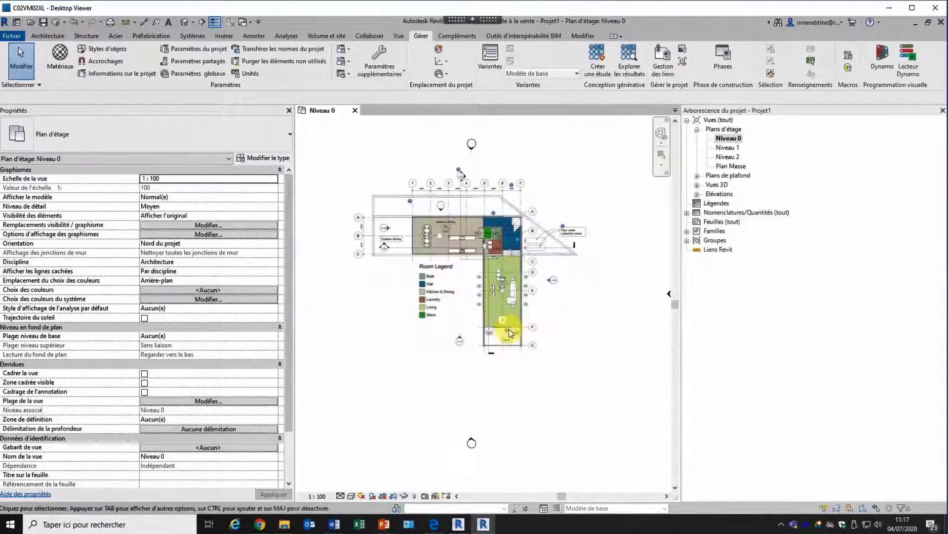
# Step: Enable snapping on the linked Projet Architecture PDF image placed in the plan
pyautogui.scroll(2, 502, 296)
pyautogui.click(502, 296)
pyautogui.scroll(2, 480, 264)
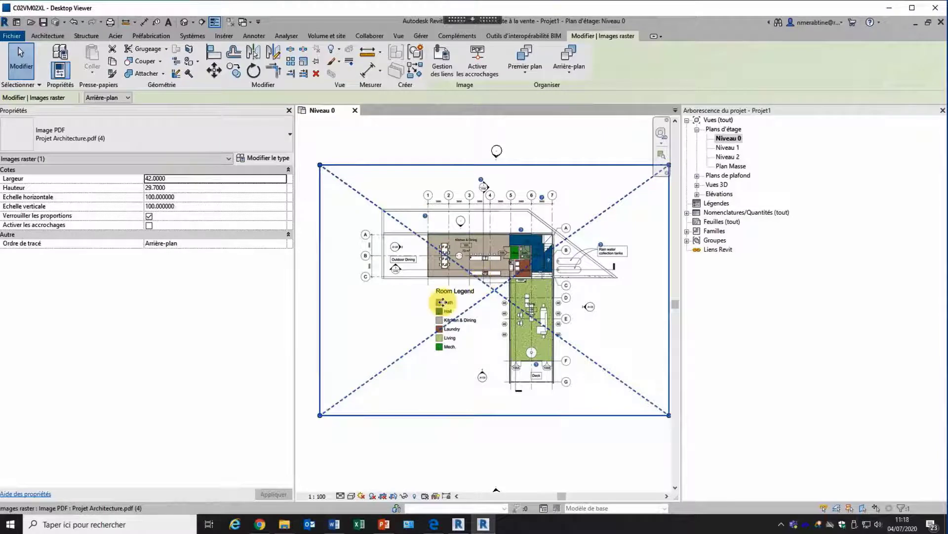
pyautogui.click(149, 225)
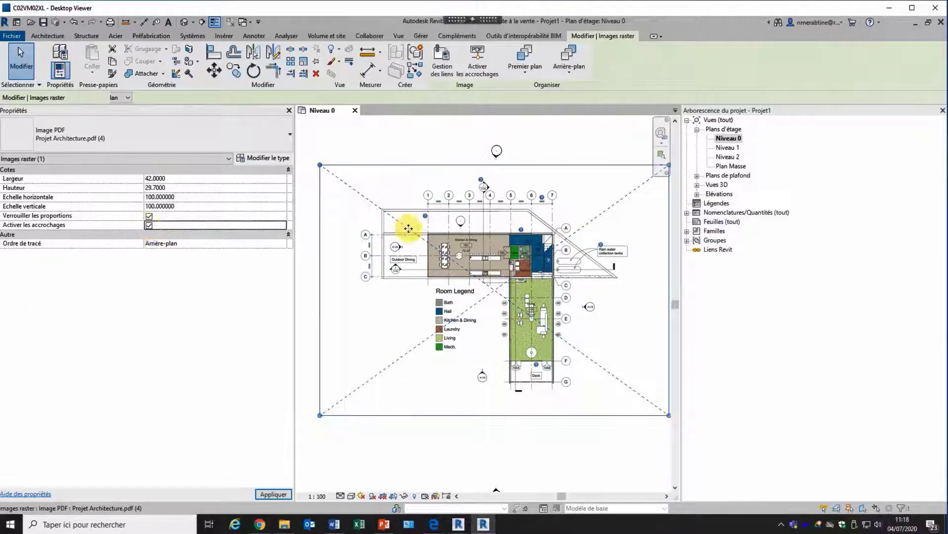
pyautogui.scroll(3, 410, 222)
pyautogui.click(354, 124)
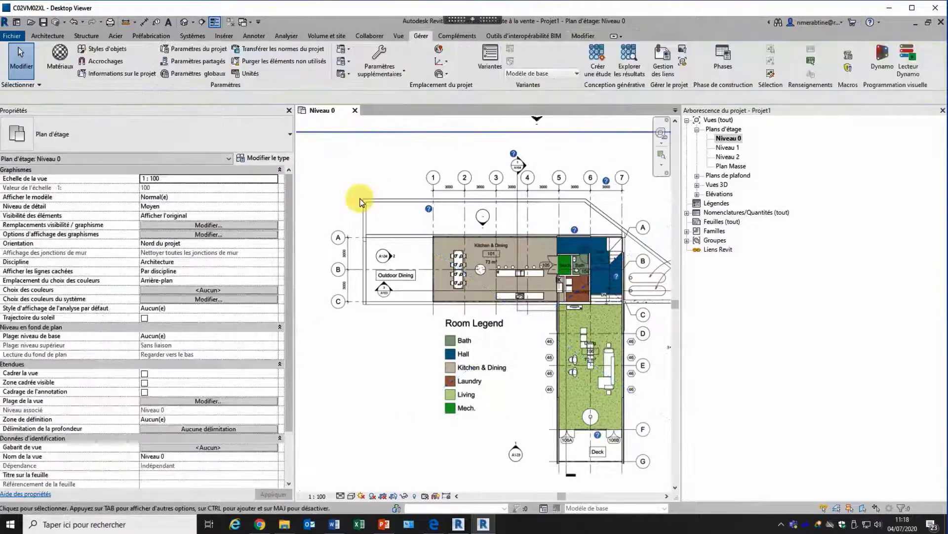
# Step: Create Générique - Ext. 200 mm walls by picking the PDF plan's upper horizontal boundary line and its diagonal boundary line
pyautogui.scroll(3, 361, 202)
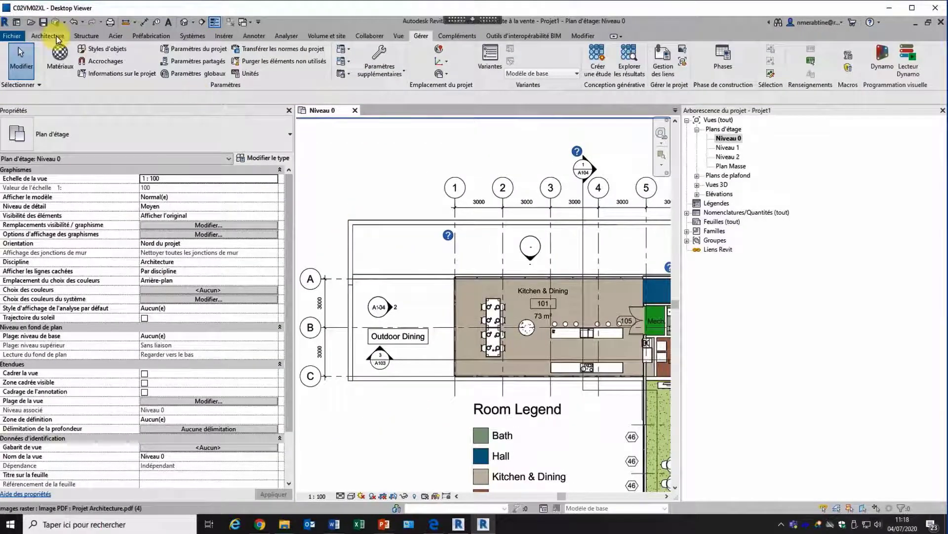
pyautogui.click(56, 37)
pyautogui.click(61, 78)
pyautogui.click(74, 89)
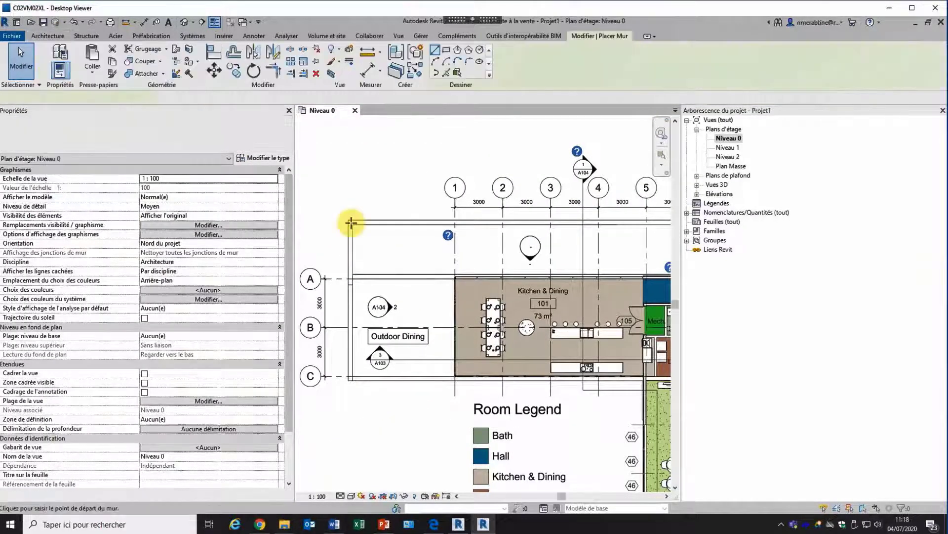
pyautogui.click(446, 72)
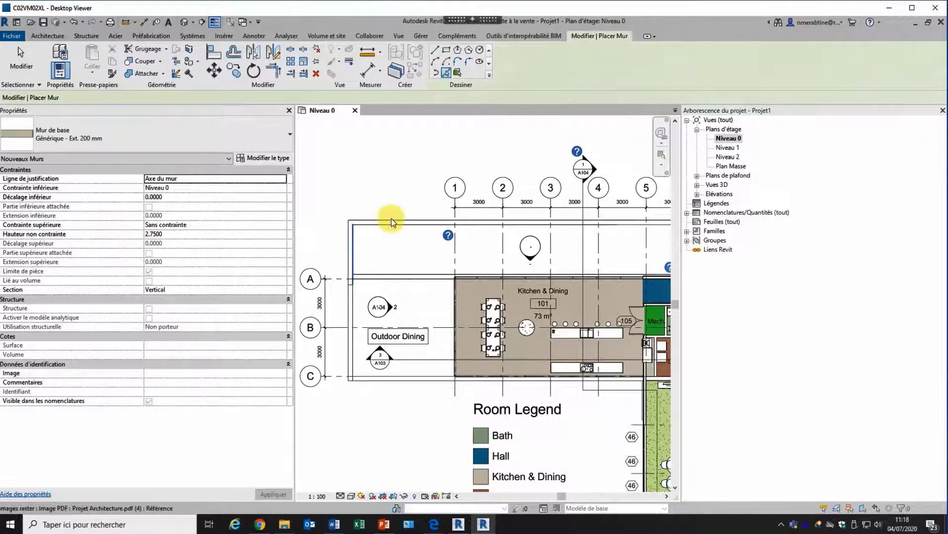
pyautogui.moveTo(391, 219); pyautogui.dragTo(354, 191, button='middle')
pyautogui.click(353, 196)
pyautogui.moveTo(434, 201); pyautogui.dragTo(273, 174, button='middle')
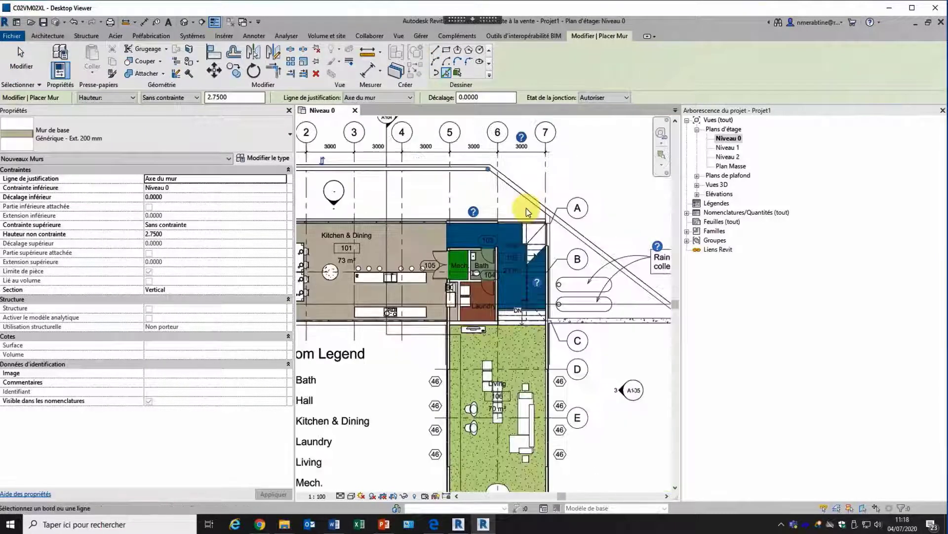
pyautogui.scroll(-3, 548, 223)
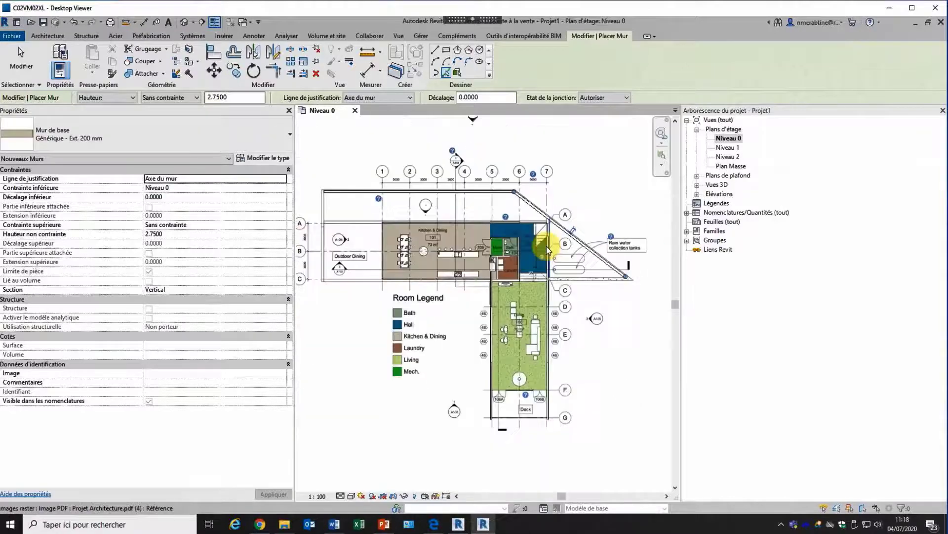
pyautogui.scroll(2, 578, 264)
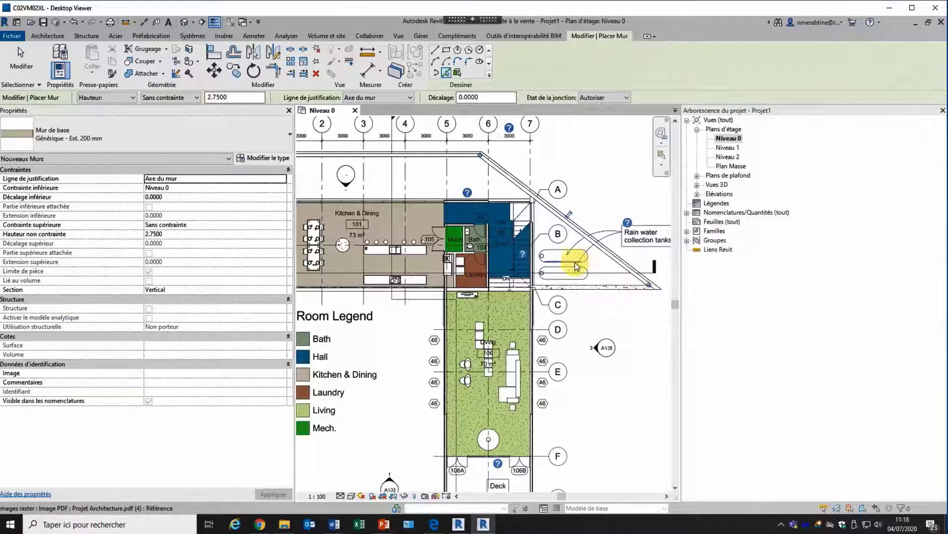
pyautogui.scroll(-2, 573, 265)
pyautogui.press('Escape')
pyautogui.press('Escape')
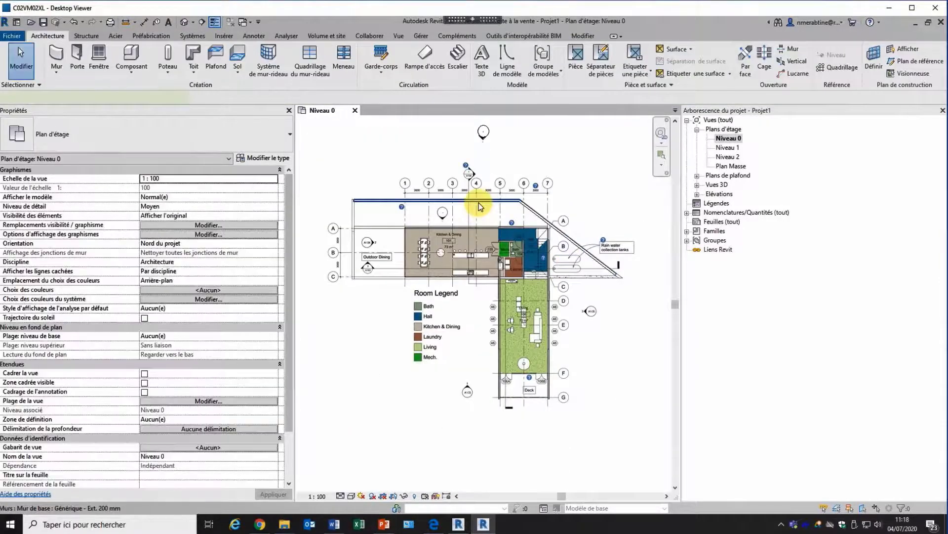
# Step: Delete the horizontal wall and the diagonal wall traced over the PDF plan
pyautogui.click(478, 201)
pyautogui.press('Delete')
pyautogui.click(545, 220)
pyautogui.press('Delete')
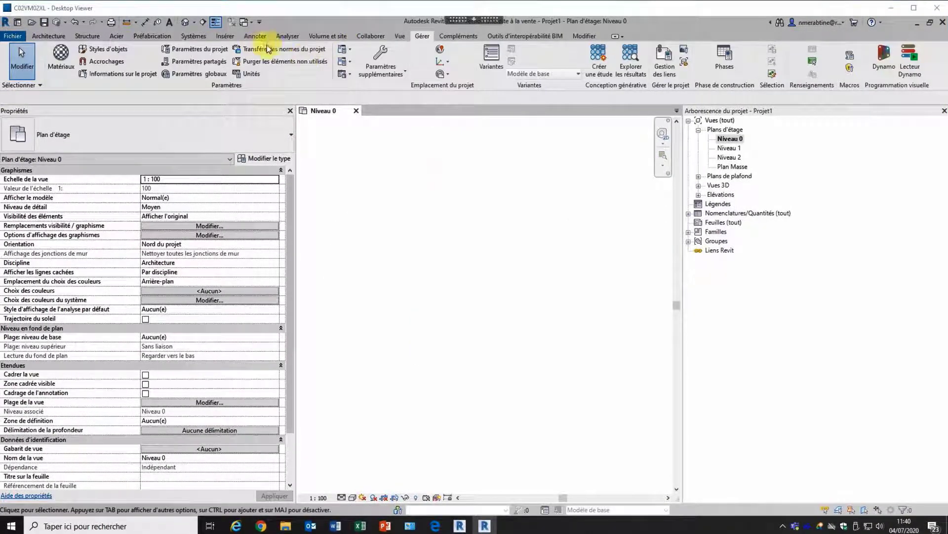
# Step: Link the image logo_refsa_132x23.png and place it in the middle of the Niveau 0 plan view
pyautogui.click(230, 37)
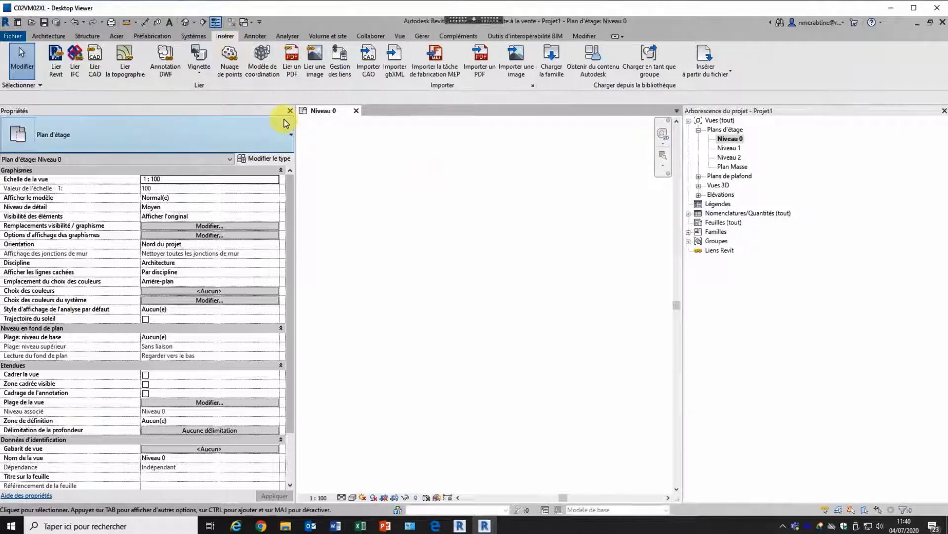
pyautogui.click(320, 75)
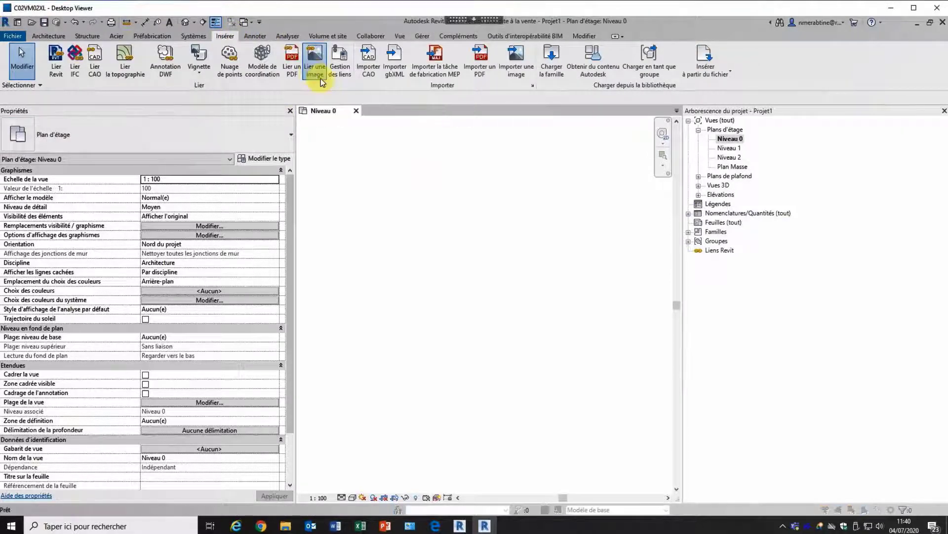
pyautogui.click(401, 209)
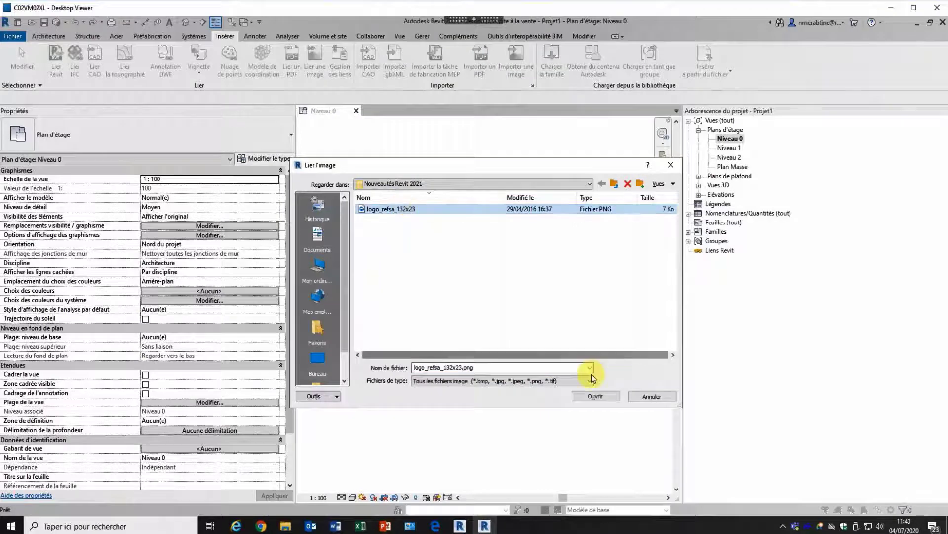
pyautogui.click(595, 395)
pyautogui.click(491, 288)
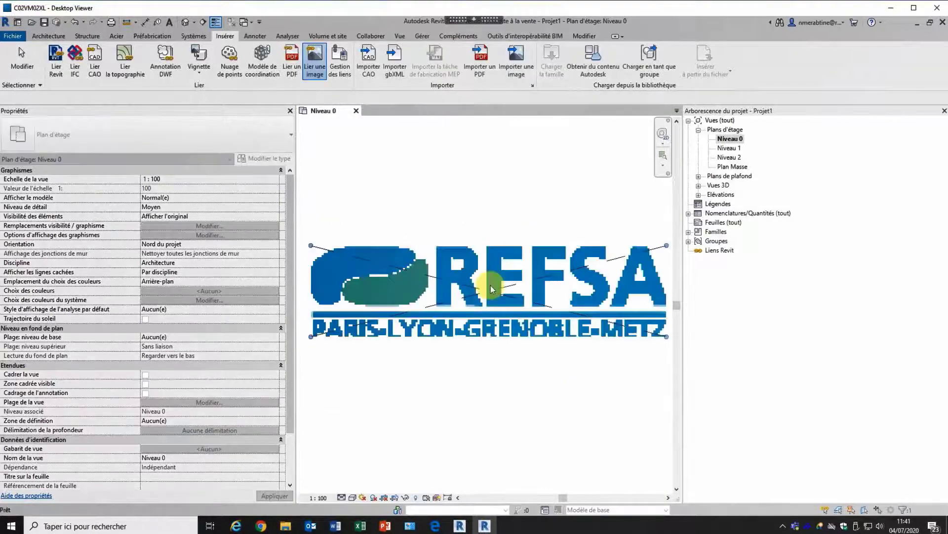
# Step: Remove the linked image logo_refsa_132x23.png from the project through link management and confirm its deletion
pyautogui.click(424, 38)
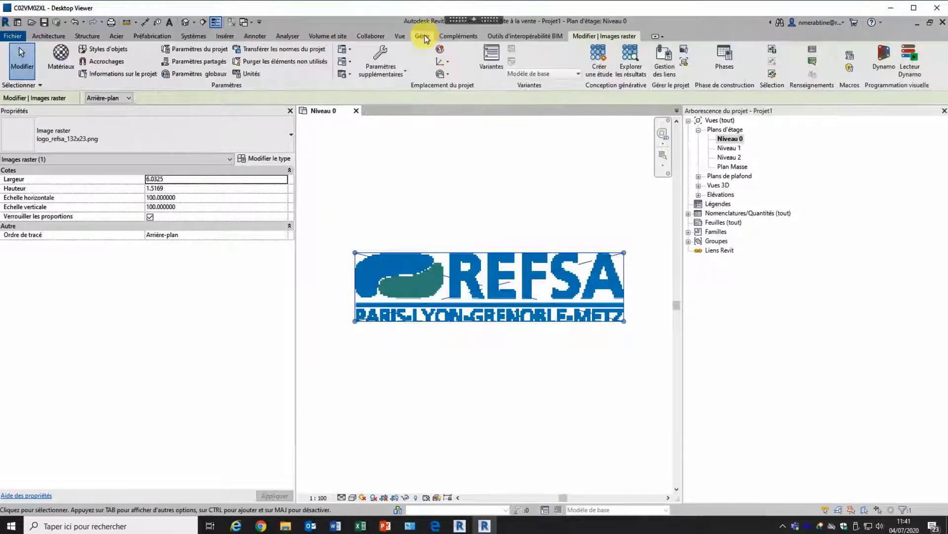
pyautogui.click(666, 69)
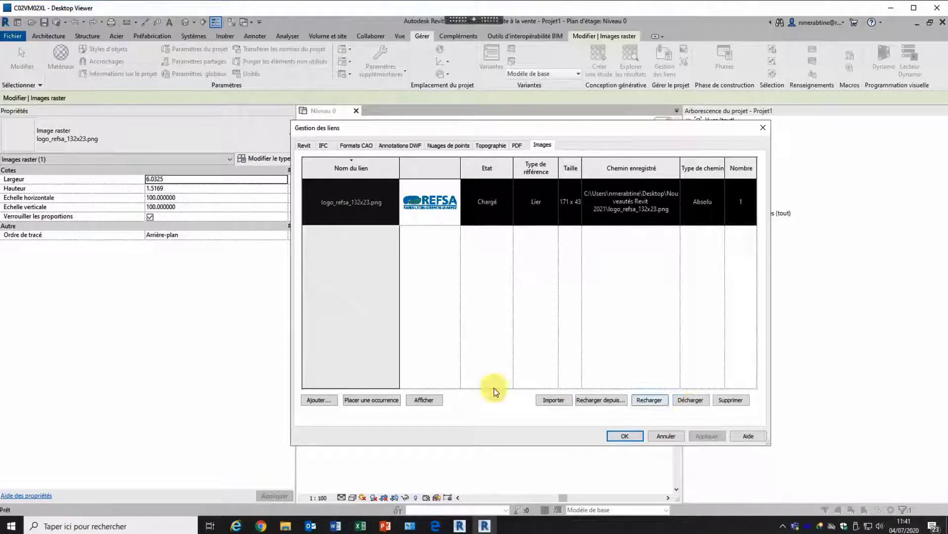
pyautogui.click(322, 400)
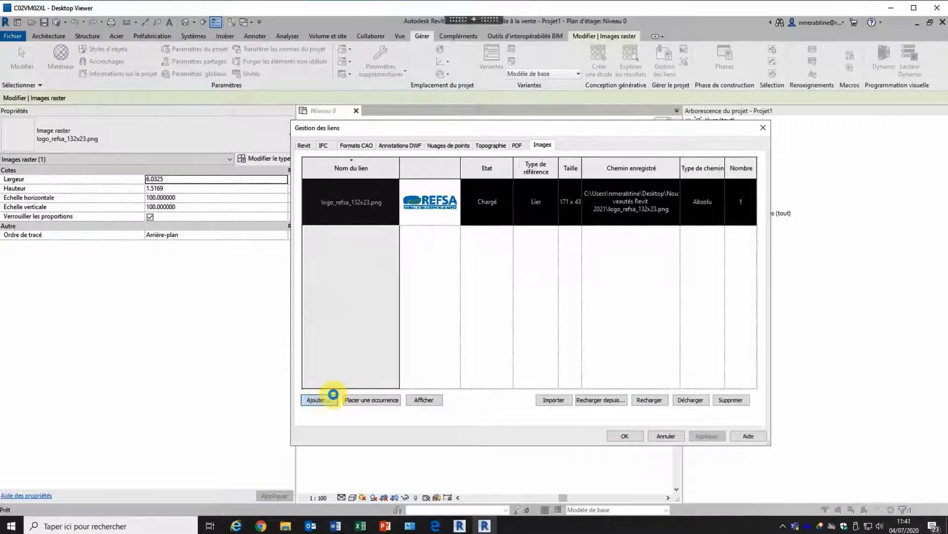
pyautogui.click(646, 393)
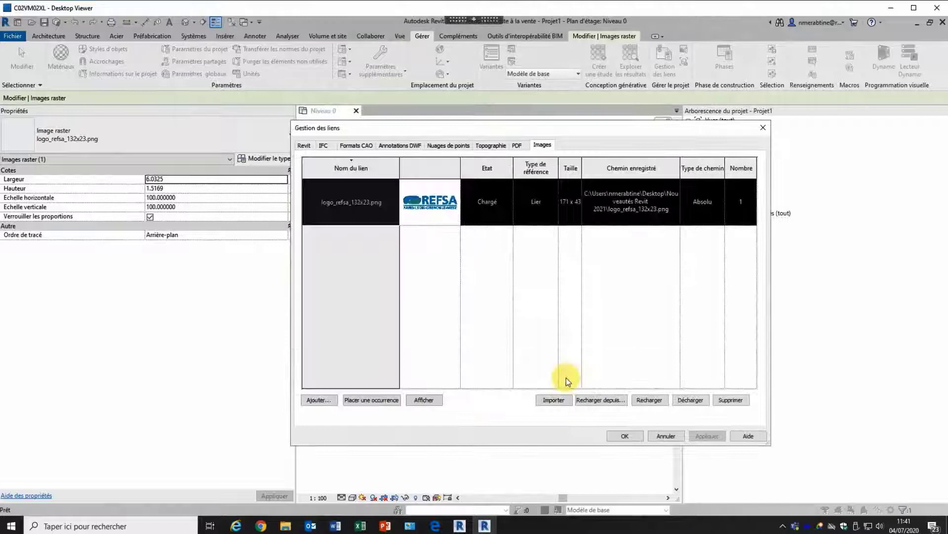
pyautogui.click(729, 400)
pyautogui.click(565, 322)
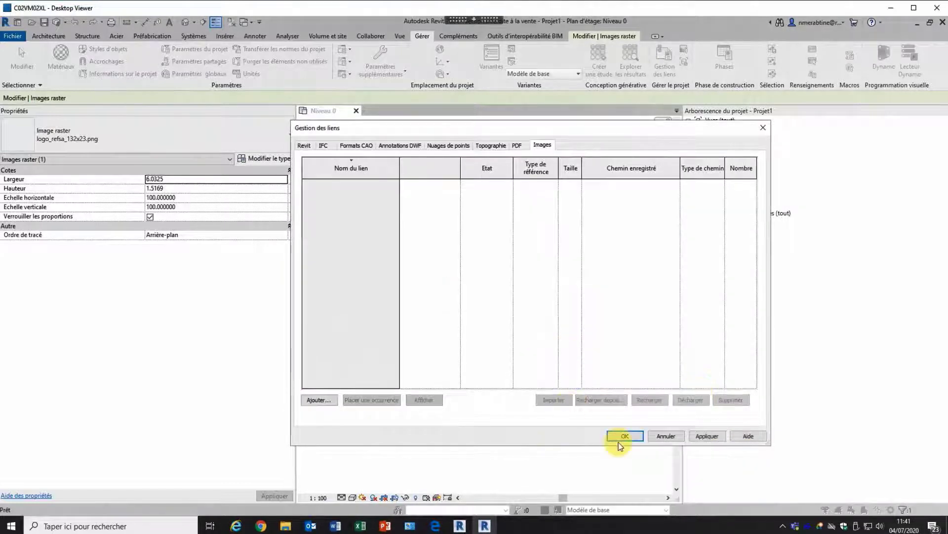
pyautogui.click(622, 435)
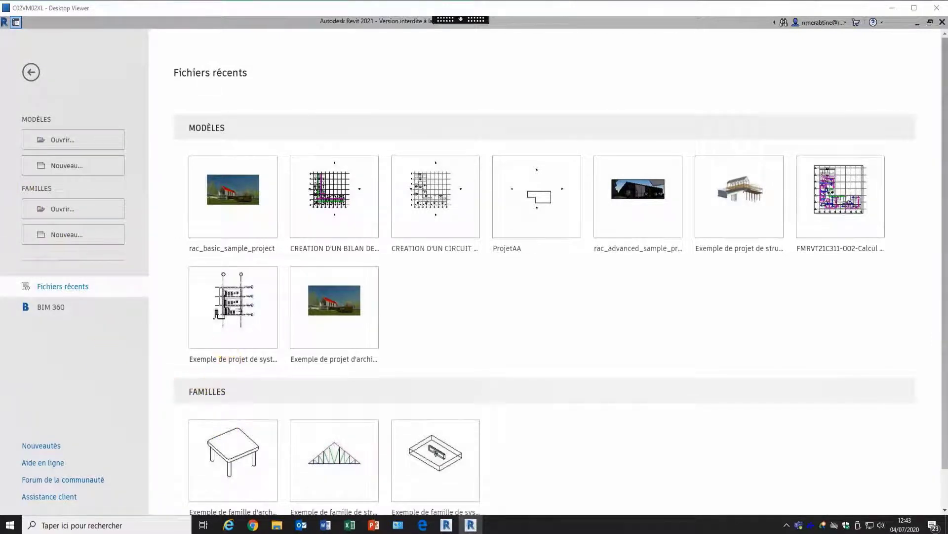
# Step: Browse the BIM 360 projects available under the ATC BIM account, including Refsa TEST I concept
pyautogui.click(68, 310)
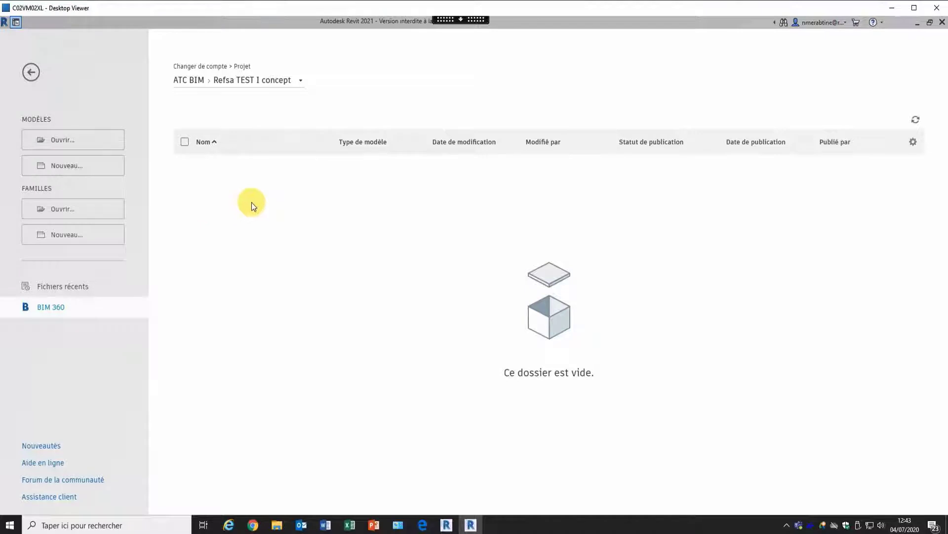
pyautogui.click(264, 84)
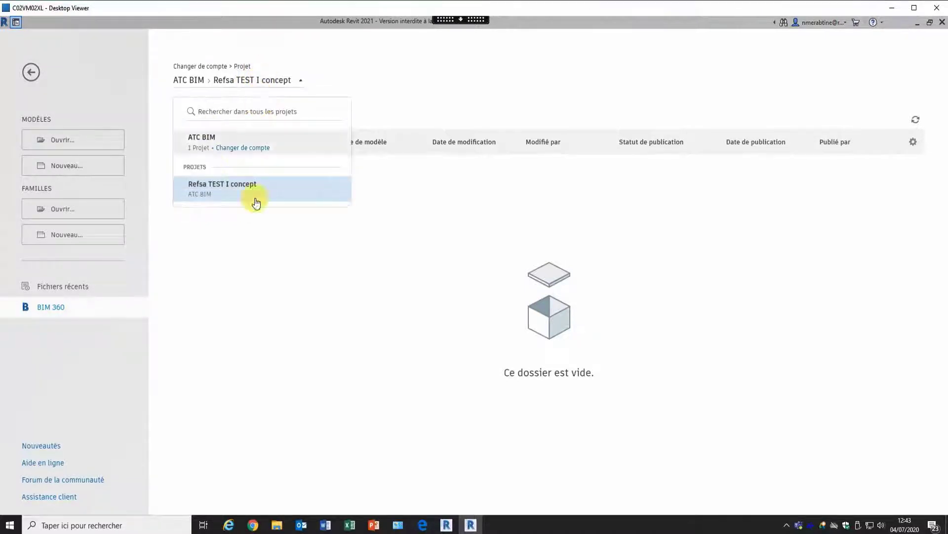
pyautogui.click(265, 240)
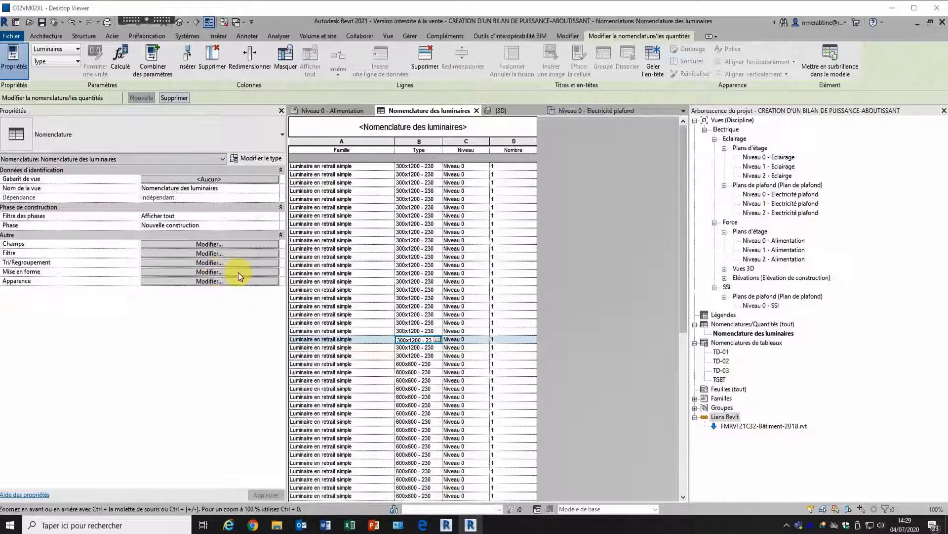
# Step: Set the first-row stripe colour of the Nomenclature des luminaires schedule to green in its appearance properties
pyautogui.click(238, 273)
pyautogui.click(238, 272)
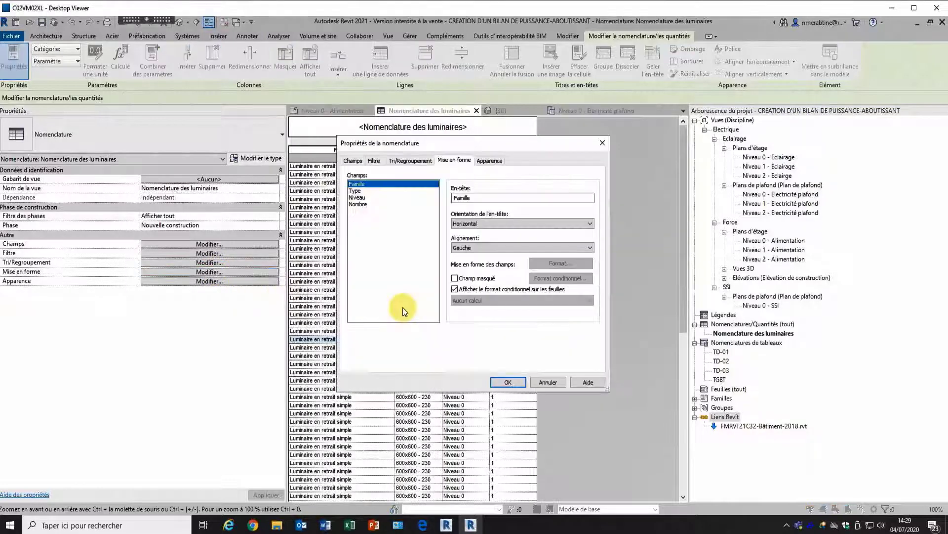
pyautogui.click(487, 161)
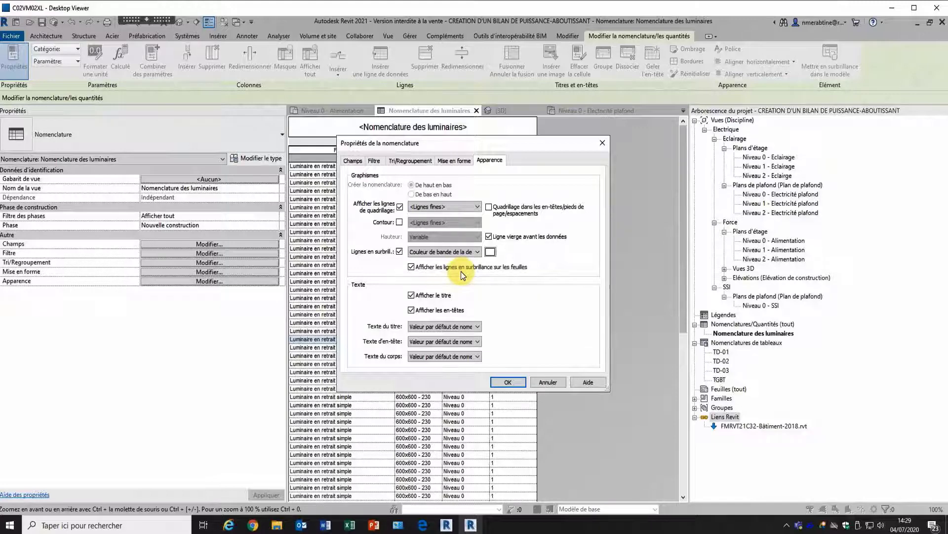
pyautogui.click(447, 251)
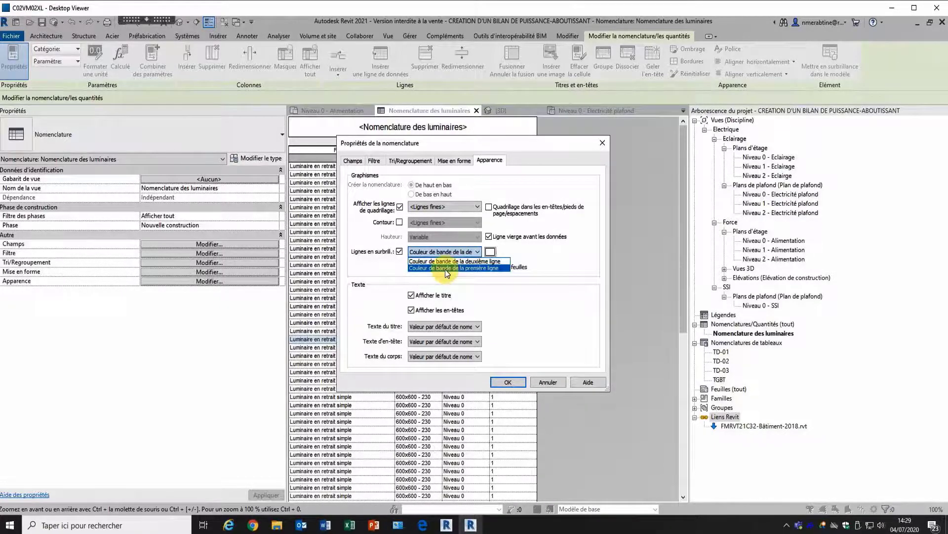
pyautogui.click(490, 286)
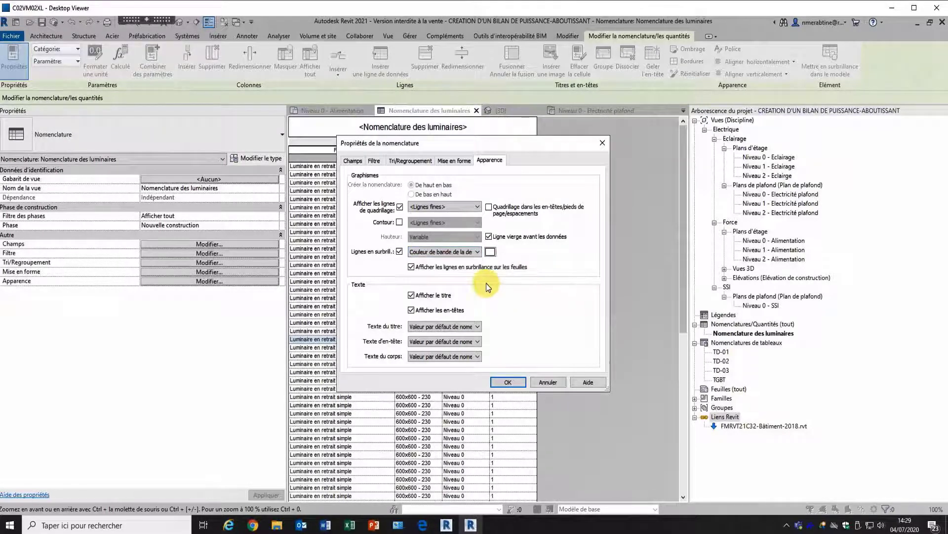
pyautogui.click(446, 252)
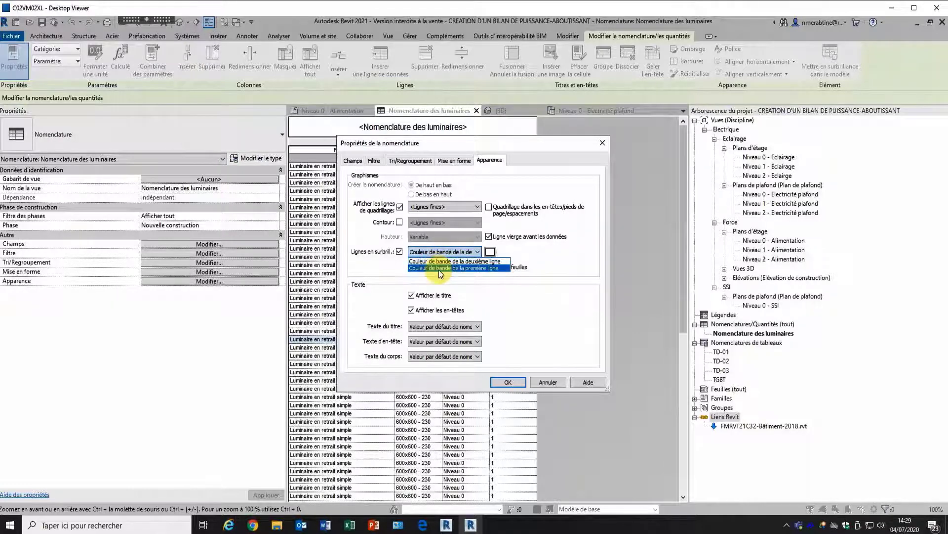
pyautogui.click(437, 267)
pyautogui.click(490, 252)
pyautogui.click(409, 277)
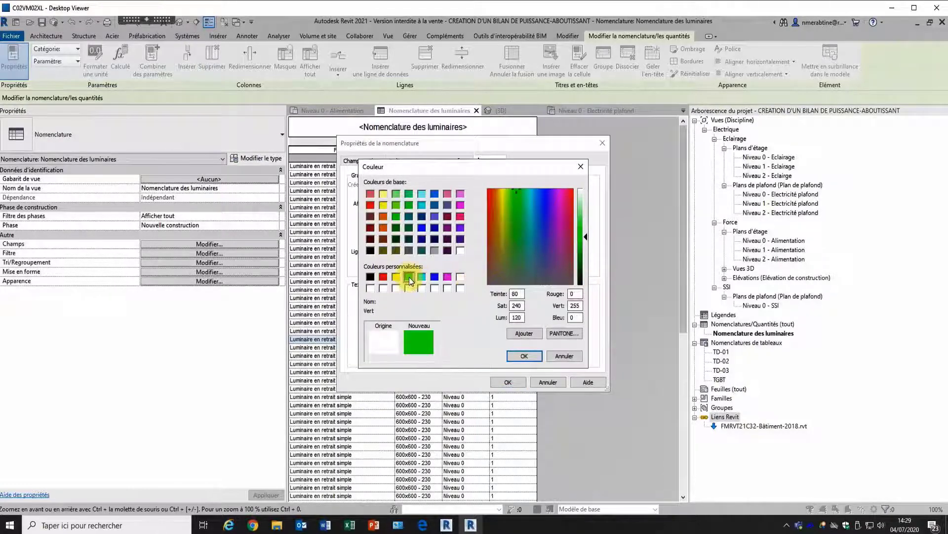
pyautogui.click(516, 356)
# Step: Set the second-row stripe colour of the luminaire schedule to red and apply the appearance settings
pyautogui.click(442, 252)
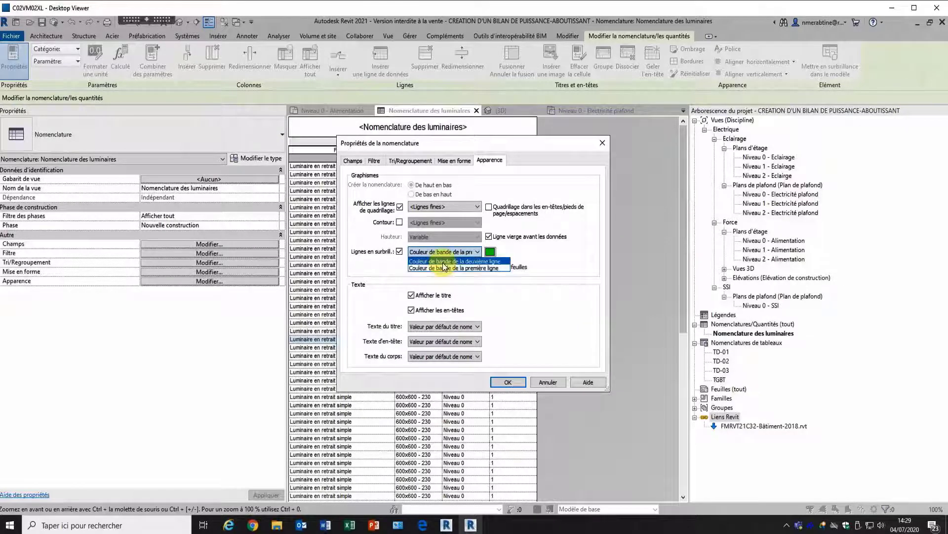
pyautogui.click(444, 262)
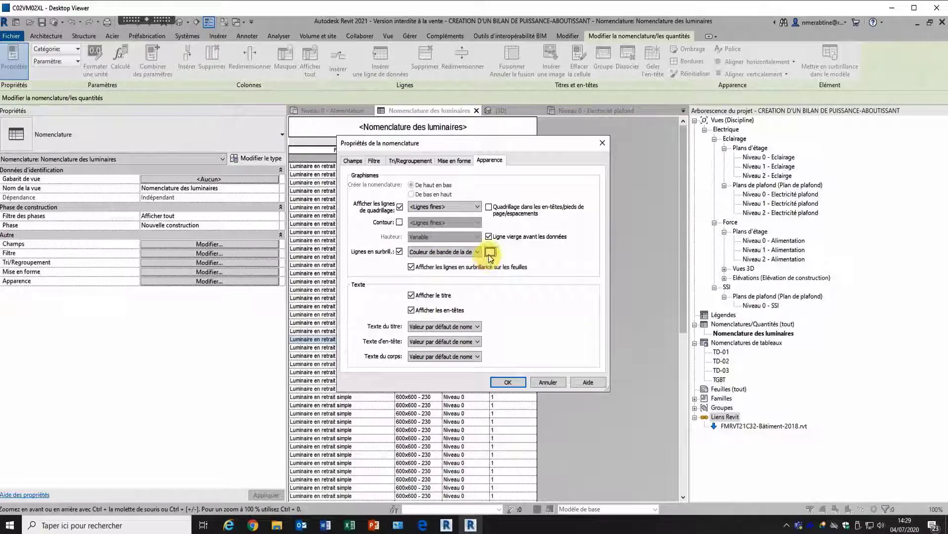
pyautogui.click(490, 252)
pyautogui.click(384, 276)
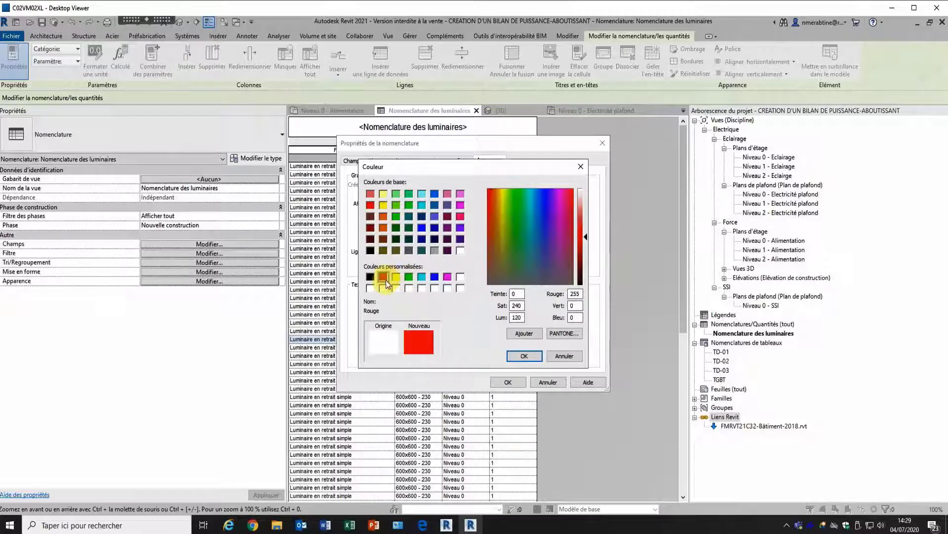
pyautogui.click(527, 357)
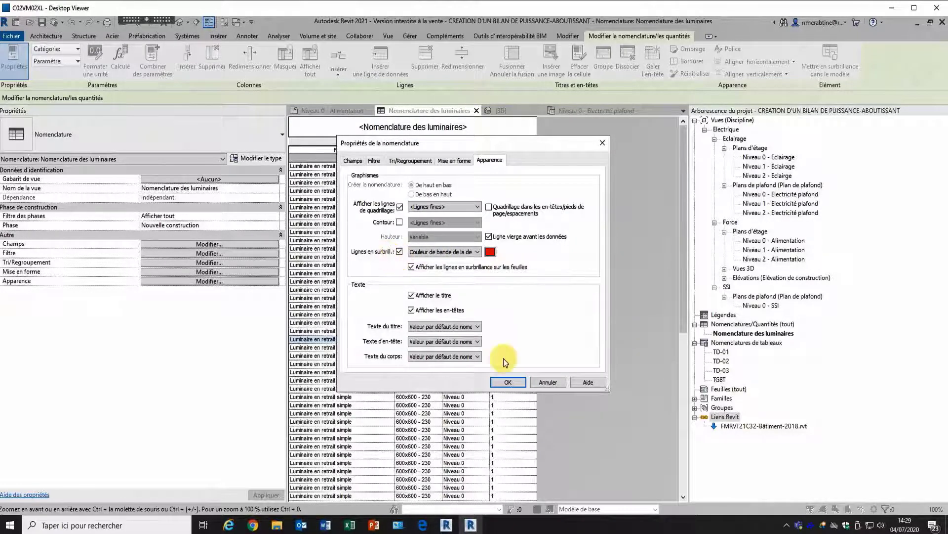
pyautogui.click(505, 383)
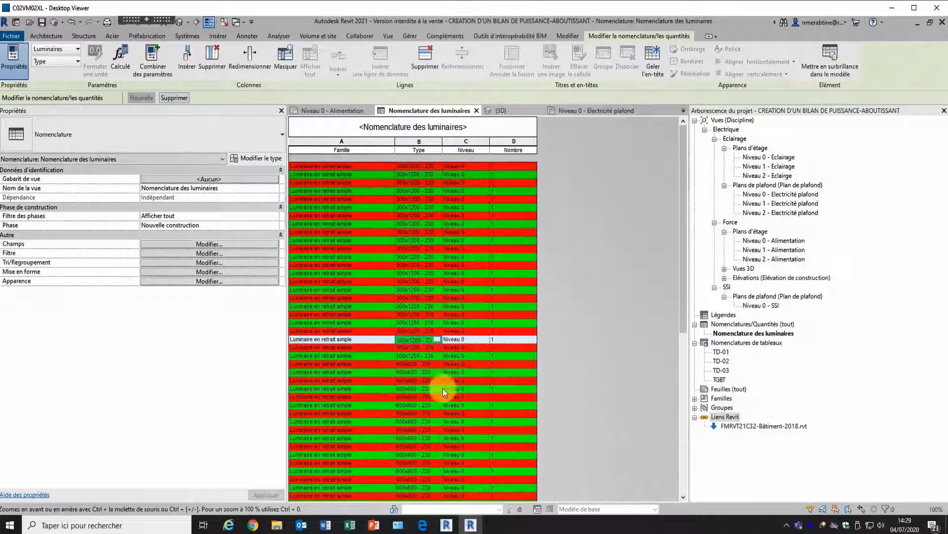
# Step: Examine the row striping throughout the luminaire schedule, including how selected rows are highlighted
pyautogui.click(449, 397)
pyautogui.scroll(-8, 447, 395)
pyautogui.click(452, 373)
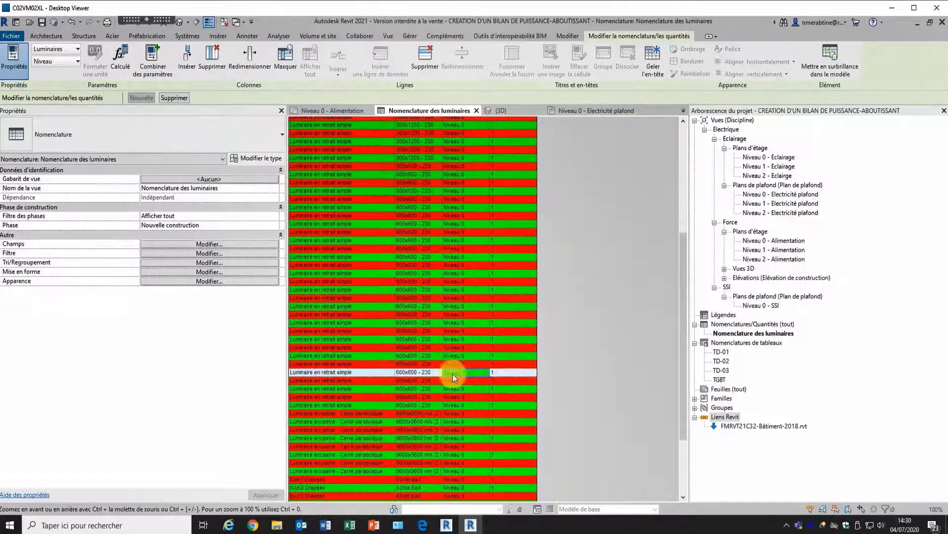
pyautogui.scroll(8, 452, 373)
pyautogui.click(408, 265)
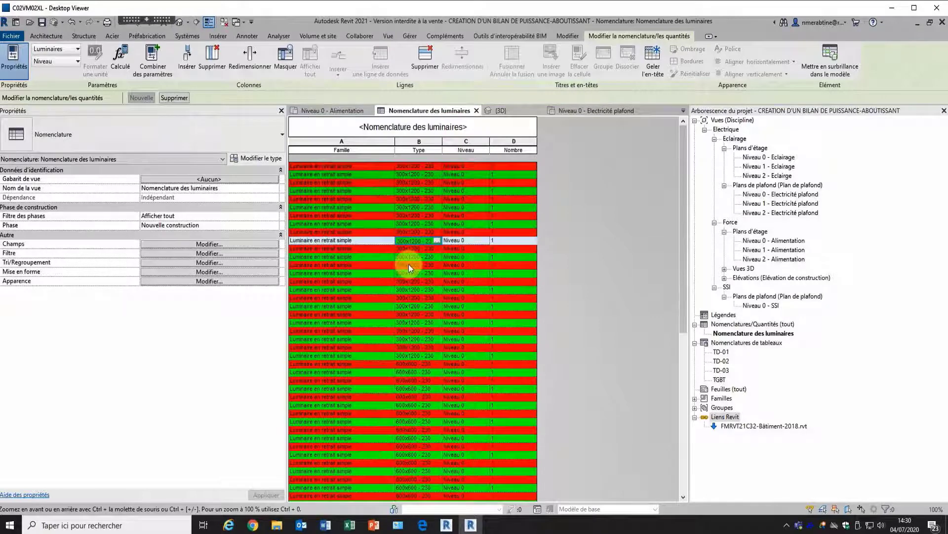
pyautogui.click(417, 326)
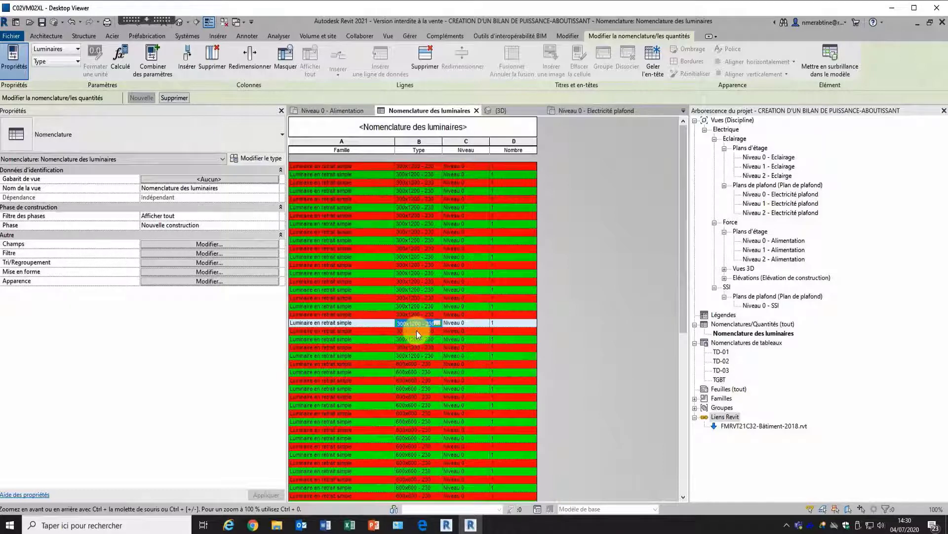
pyautogui.scroll(-5, 430, 398)
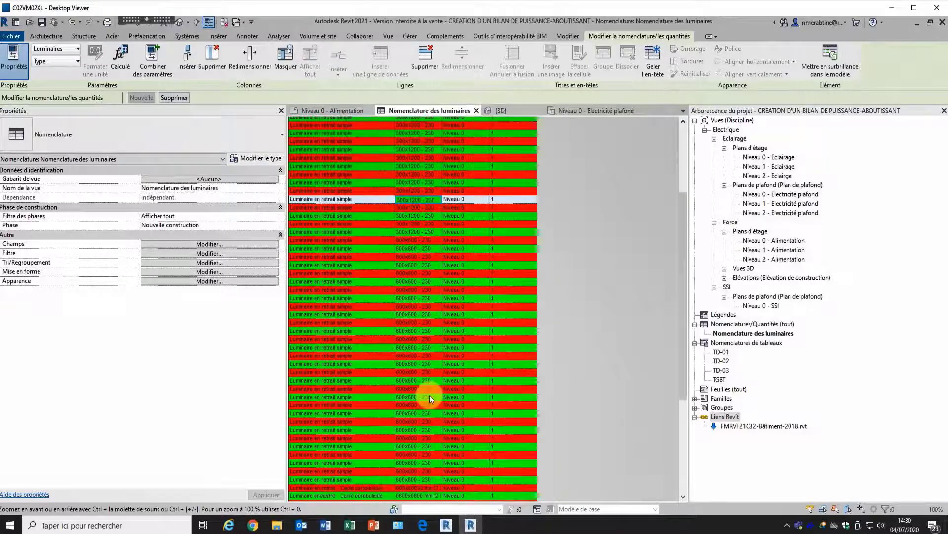
pyautogui.click(429, 397)
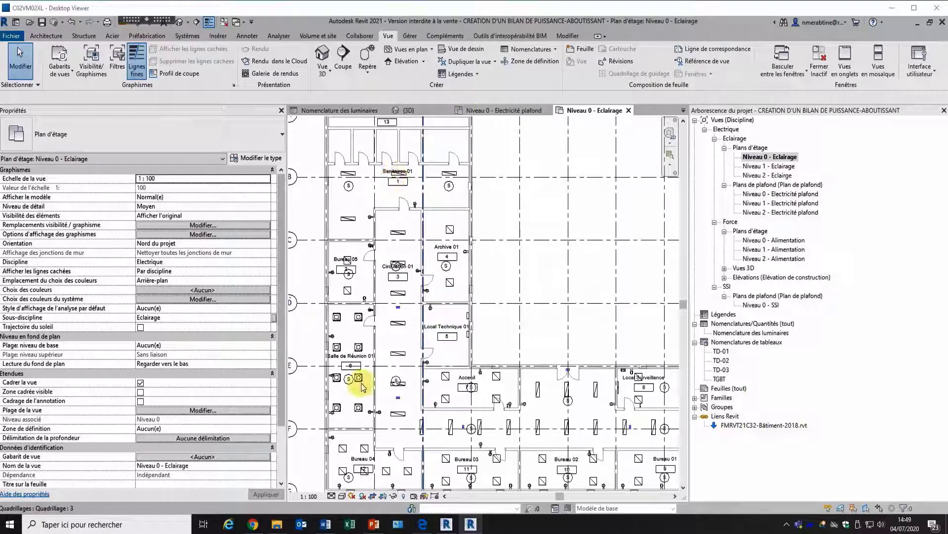
# Step: Draw a 300 x 100 mm CDC CFO cable tray at 3250 mm elevation down the Circulation 01 corridor and along to grid line 7
pyautogui.click(187, 35)
pyautogui.click(610, 64)
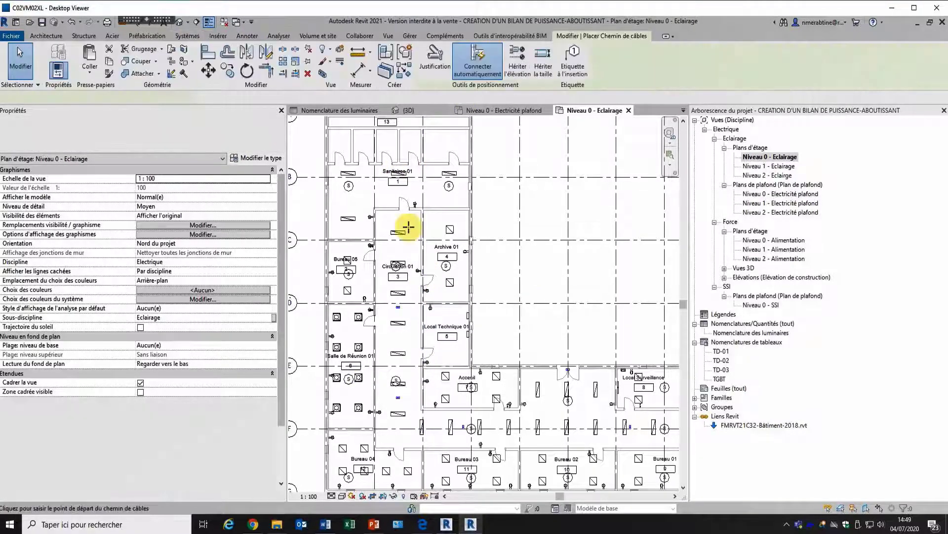
pyautogui.click(396, 227)
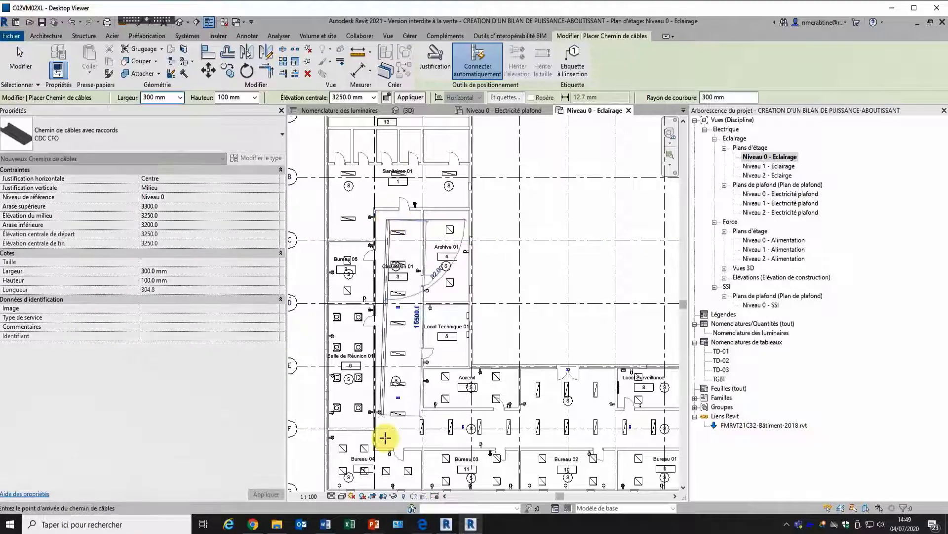
pyautogui.moveTo(387, 433); pyautogui.dragTo(381, 384, button='middle')
pyautogui.click(384, 384)
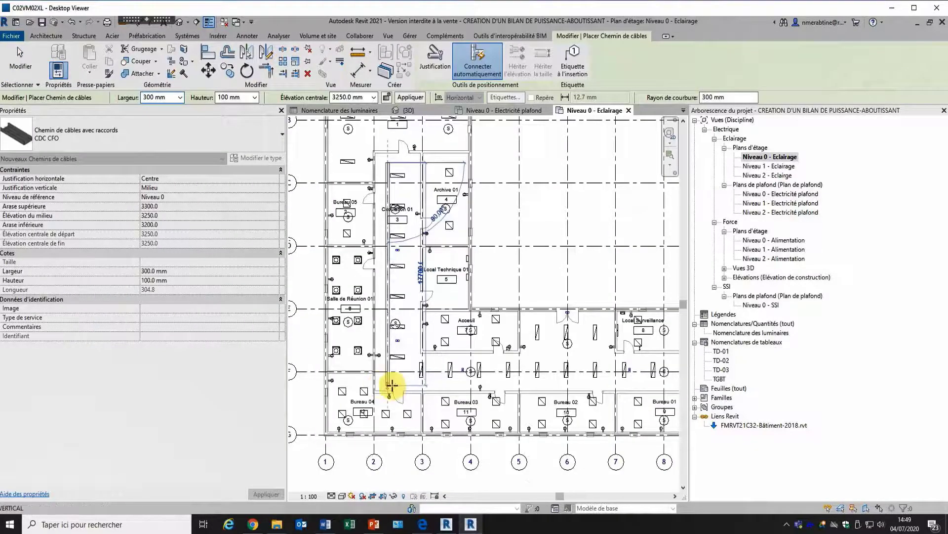
pyautogui.click(612, 384)
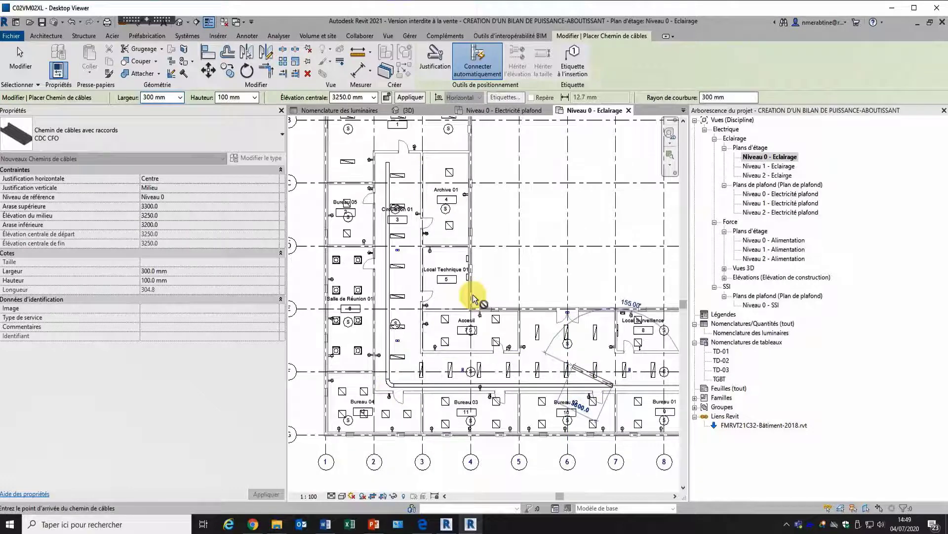
pyautogui.press('Escape')
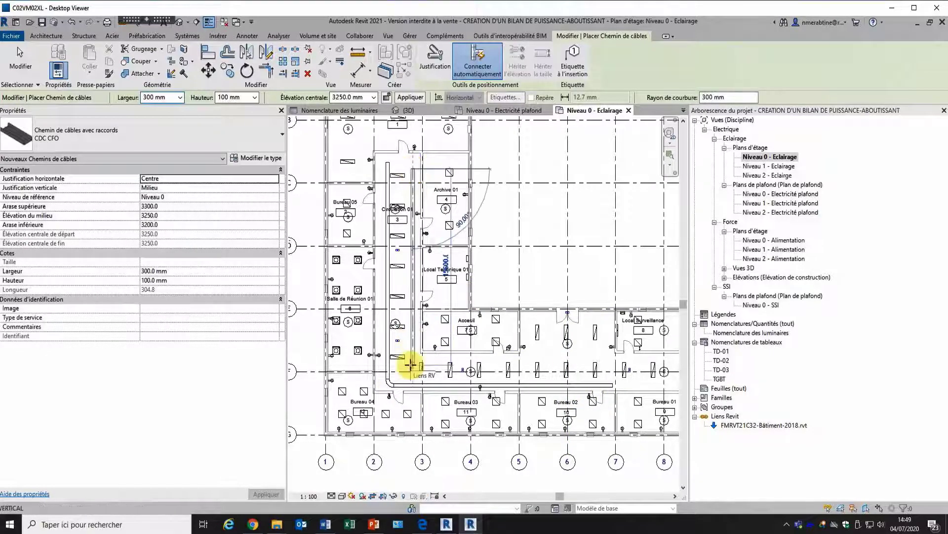
# Step: Draw a second L-shaped CDC CFO cable tray parallel to the first, on the inner side of the corridor
pyautogui.click(409, 392)
pyautogui.press('Escape')
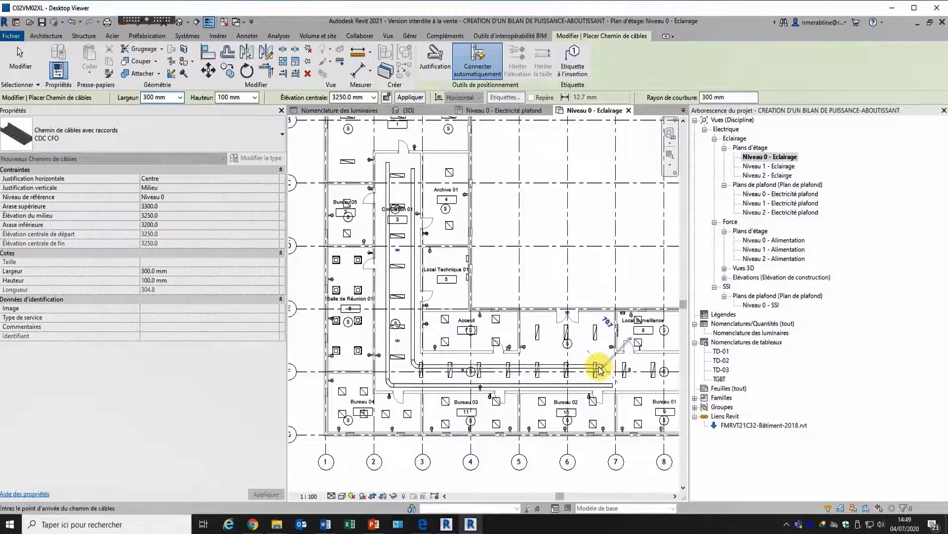
pyautogui.press('Escape')
# Step: Extend the upper end of the inner vertical cable tray to about the level of the outer tray's end
pyautogui.scroll(2, 494, 371)
pyautogui.scroll(-2, 451, 332)
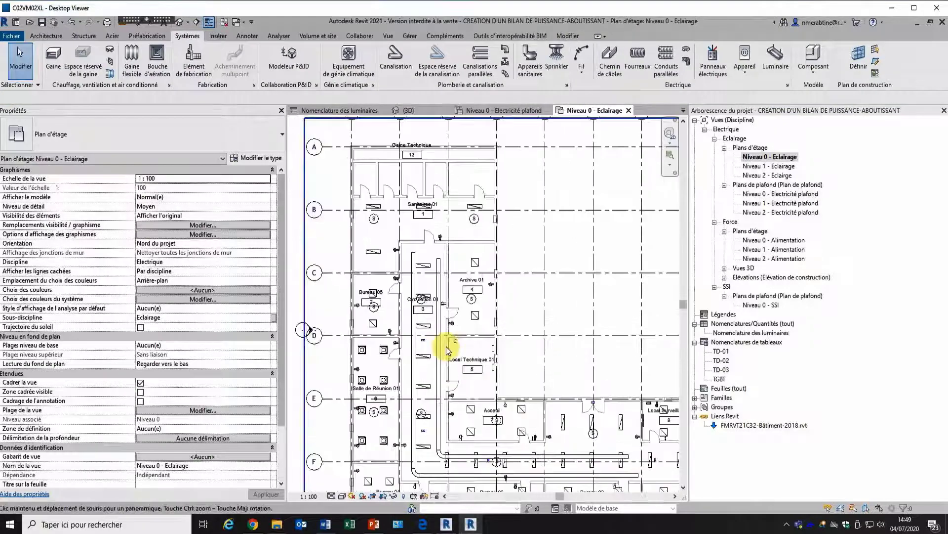
pyautogui.click(442, 281)
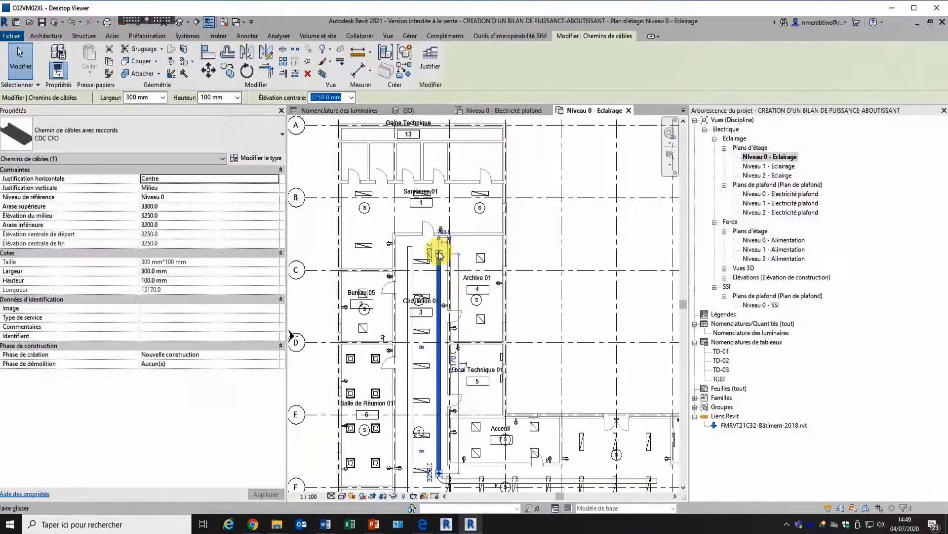
pyautogui.moveTo(440, 272); pyautogui.dragTo(438, 248)
pyautogui.scroll(-2, 428, 277)
pyautogui.moveTo(428, 282); pyautogui.dragTo(423, 241, button='middle')
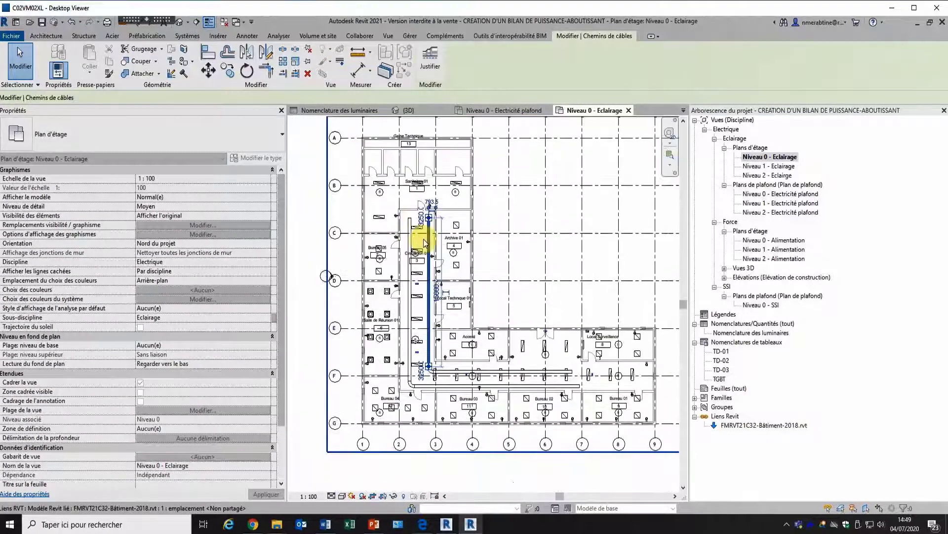
pyautogui.press('Escape')
# Step: Create a rule-based view filter named CDC CFA using defined criteria
pyautogui.click(388, 35)
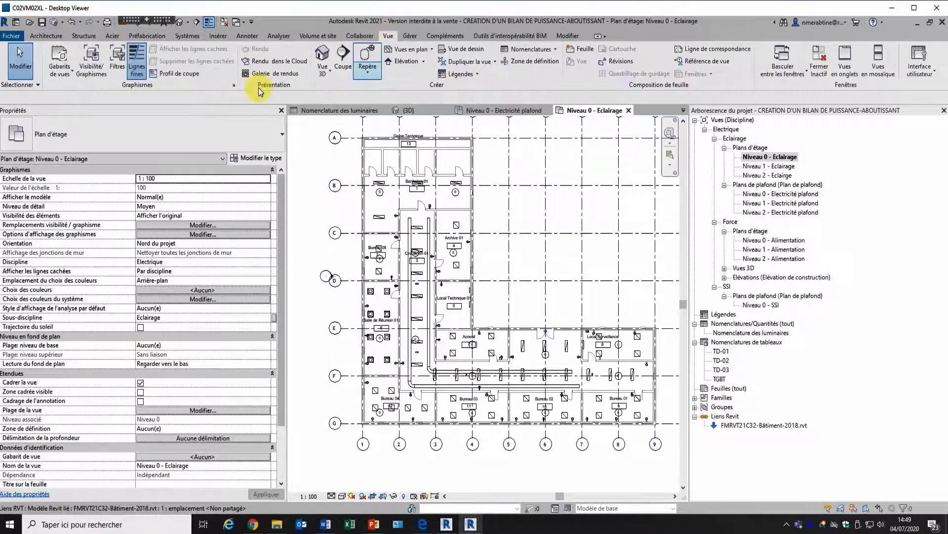
pyautogui.click(117, 63)
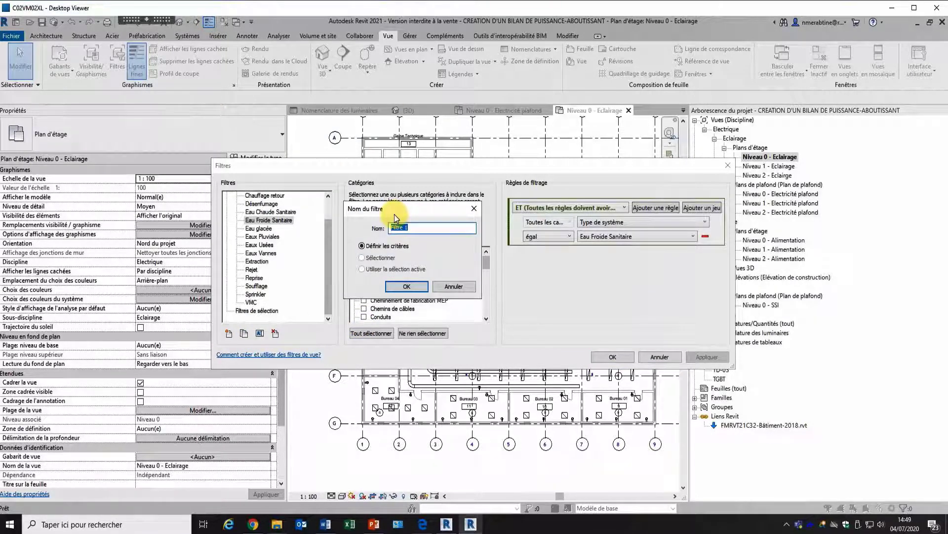
pyautogui.write('CDC CFA')
pyautogui.click(406, 286)
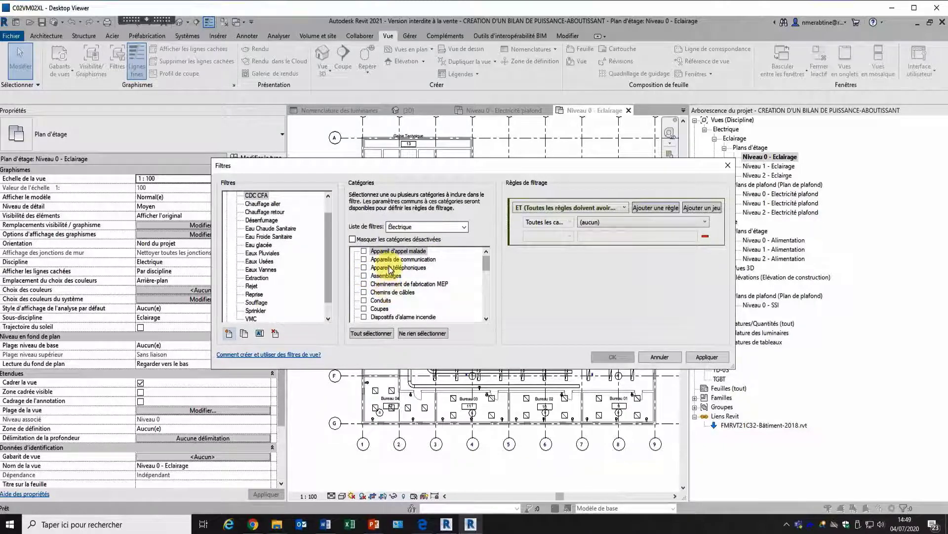
# Step: Include the Chemins de câbles and Raccords de chemins de câbles categories in the CDC CFA filter
pyautogui.scroll(-1, 391, 269)
pyautogui.click(364, 284)
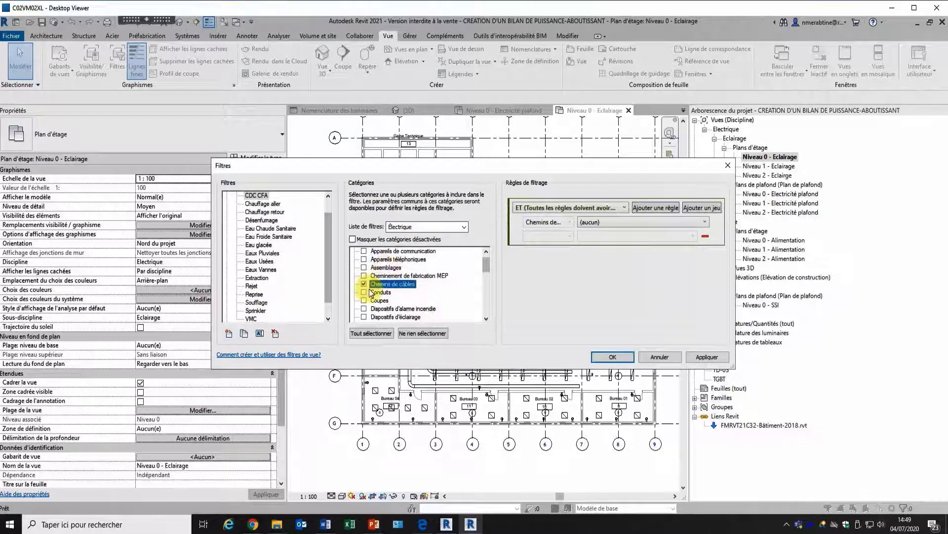
pyautogui.scroll(-2, 391, 295)
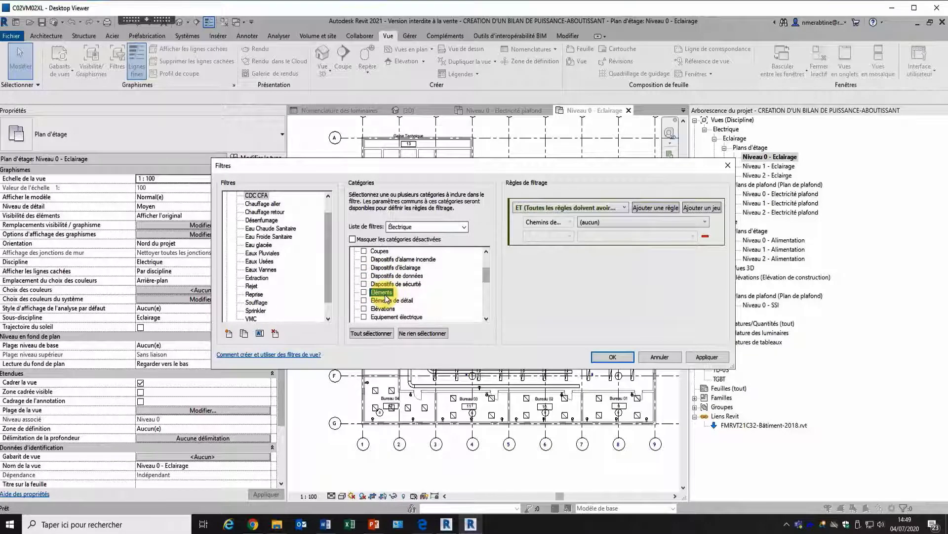
pyautogui.click(386, 294)
pyautogui.scroll(-5, 383, 303)
pyautogui.click(366, 309)
pyautogui.click(364, 309)
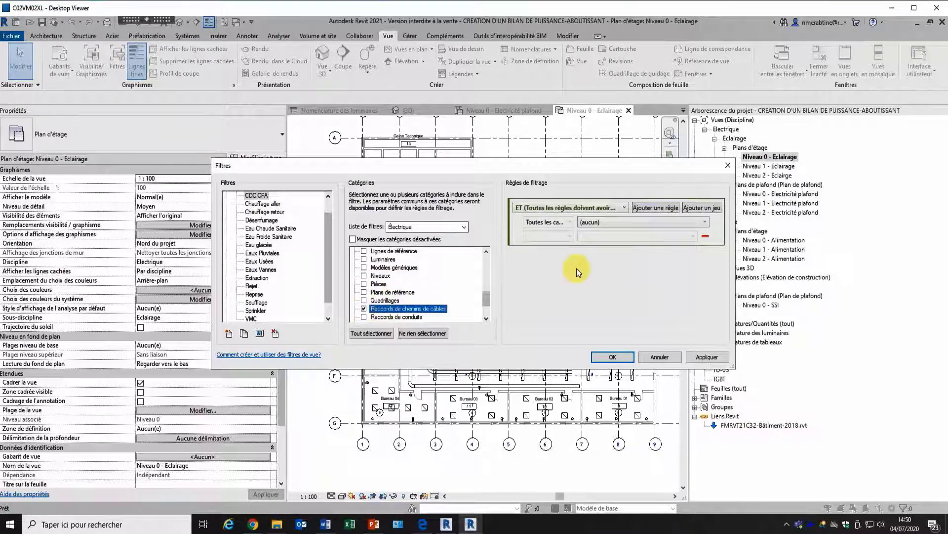
# Step: Define the CDC CFA filter rule as Nom du type contient CFA
pyautogui.click(603, 222)
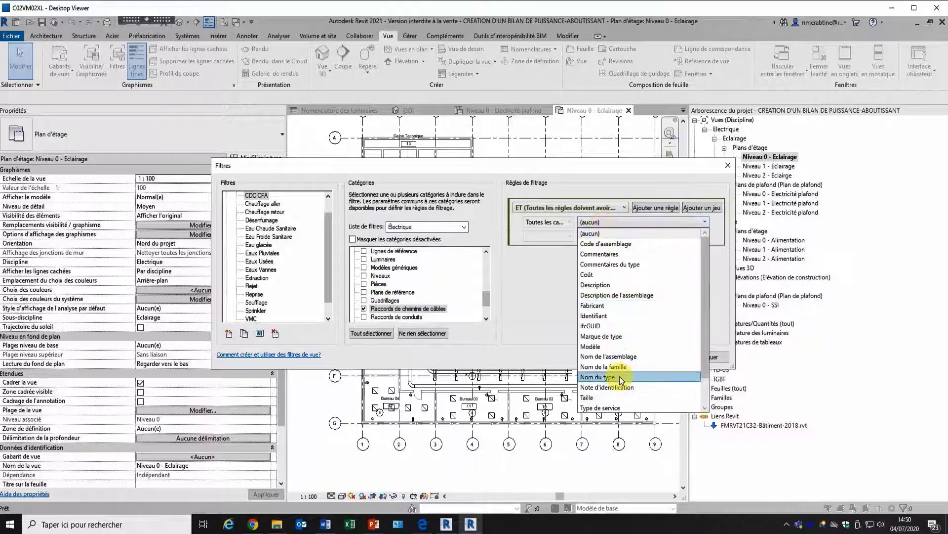
pyautogui.click(598, 376)
pyautogui.click(569, 236)
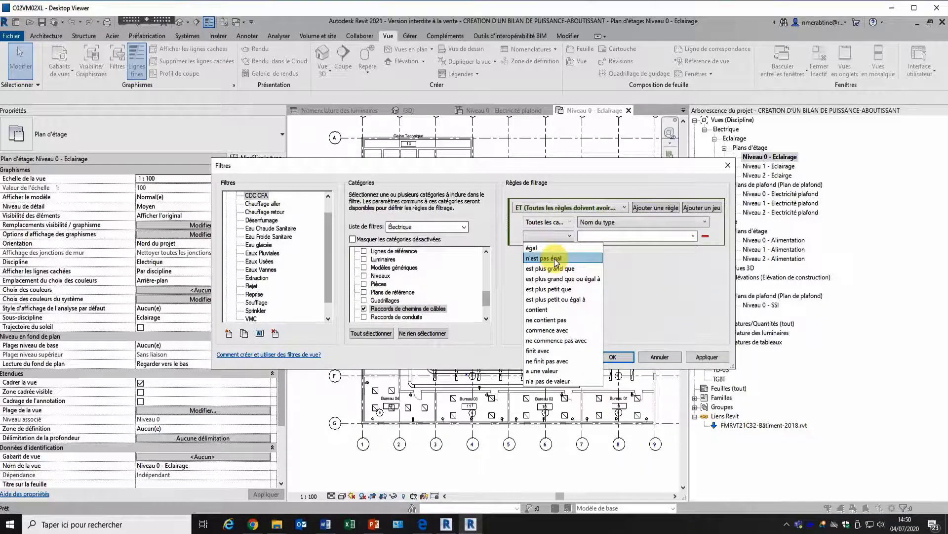
pyautogui.click(568, 309)
pyautogui.click(642, 237)
pyautogui.write('CFA')
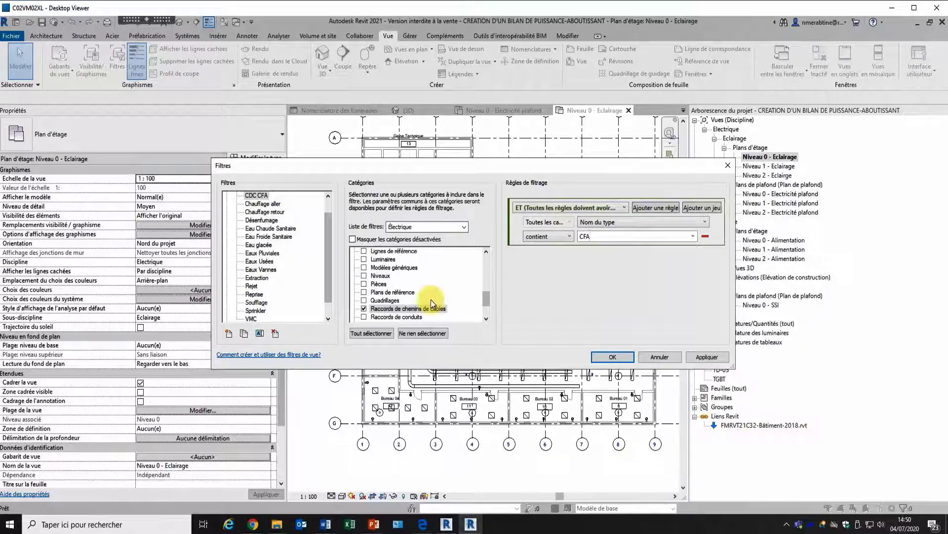
# Step: Duplicate the CDC CFA filter and rename the copy CDC CFO
pyautogui.click(262, 203)
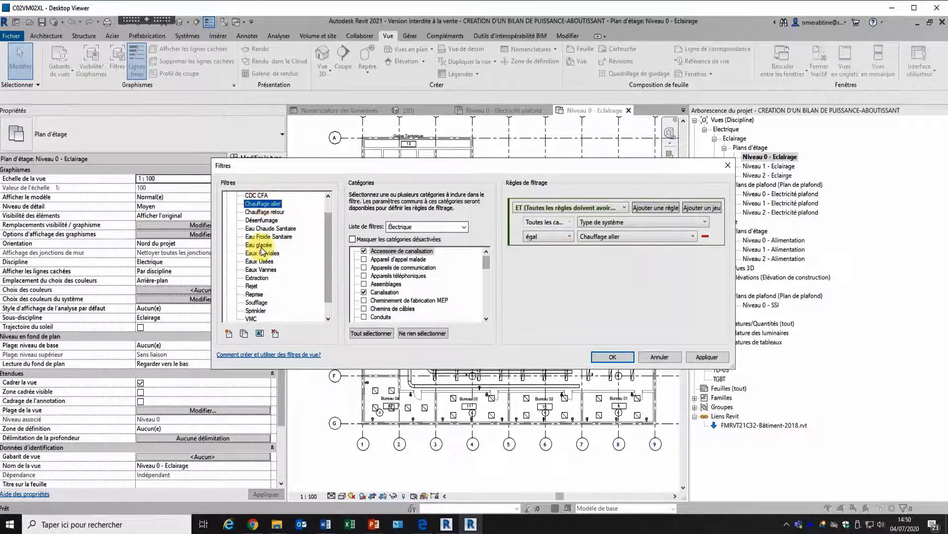
pyautogui.click(252, 195)
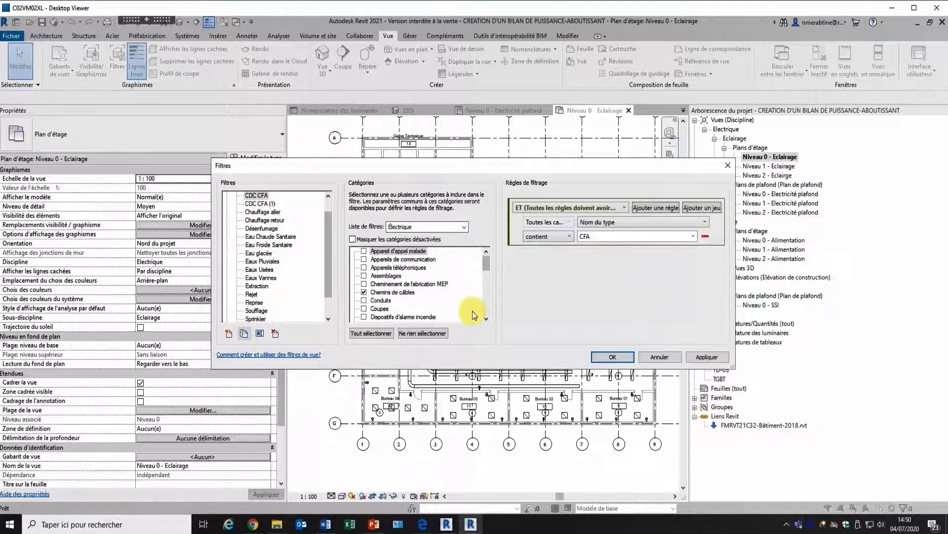
pyautogui.click(244, 334)
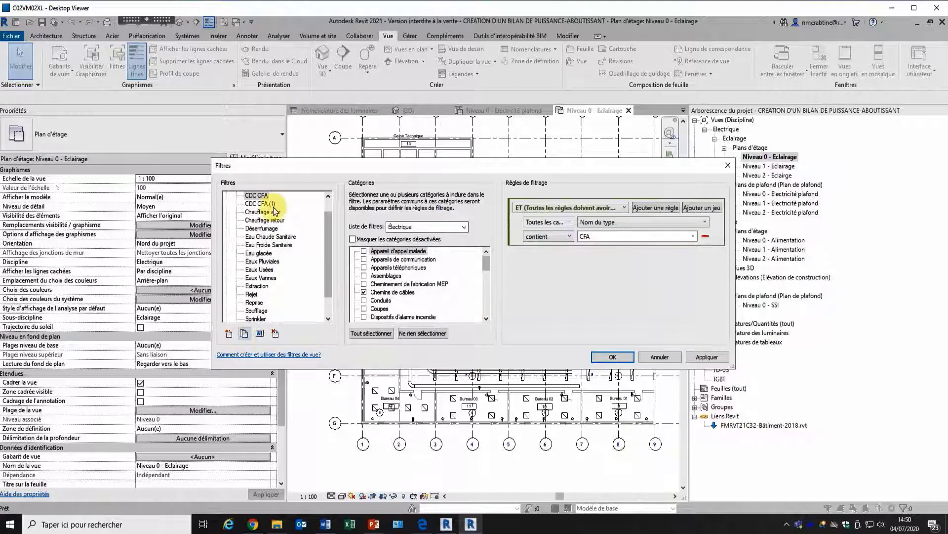
pyautogui.click(260, 334)
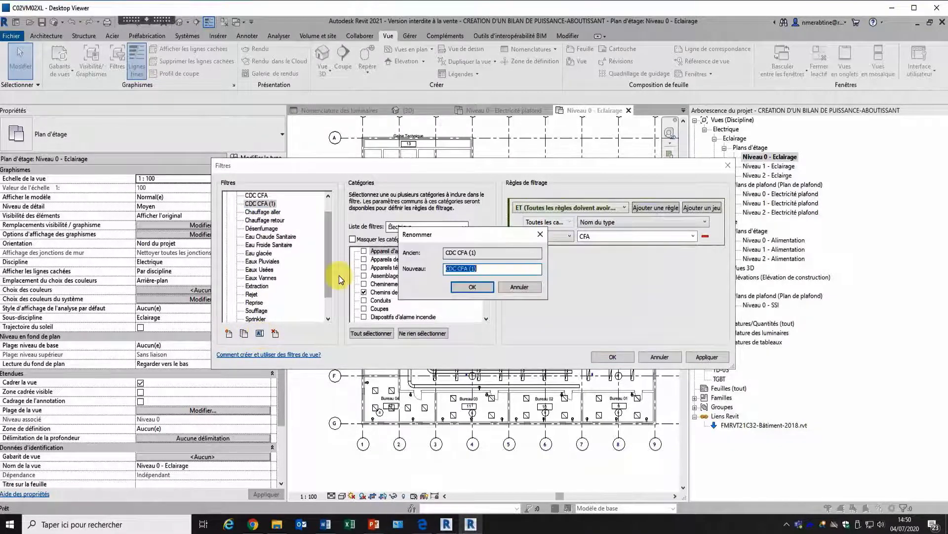
pyautogui.moveTo(477, 269); pyautogui.dragTo(463, 270)
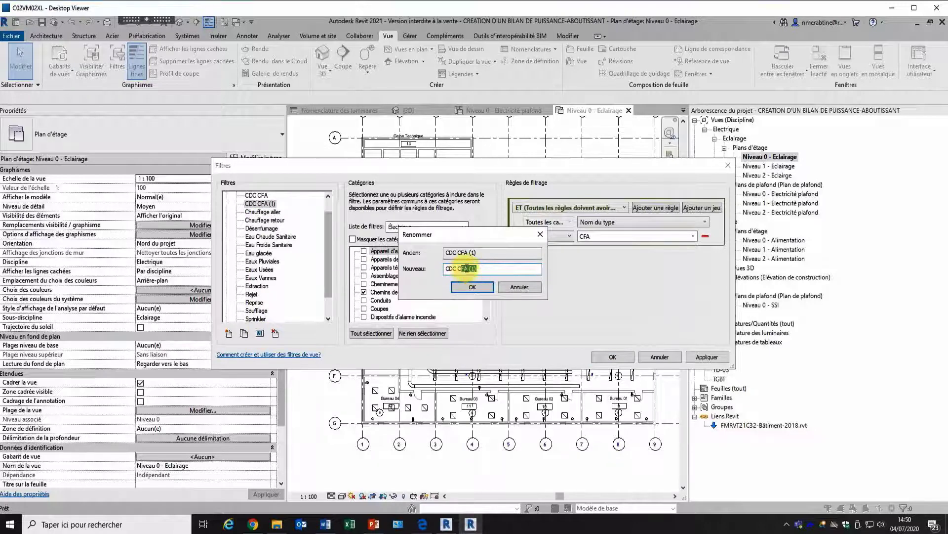
pyautogui.write('O')
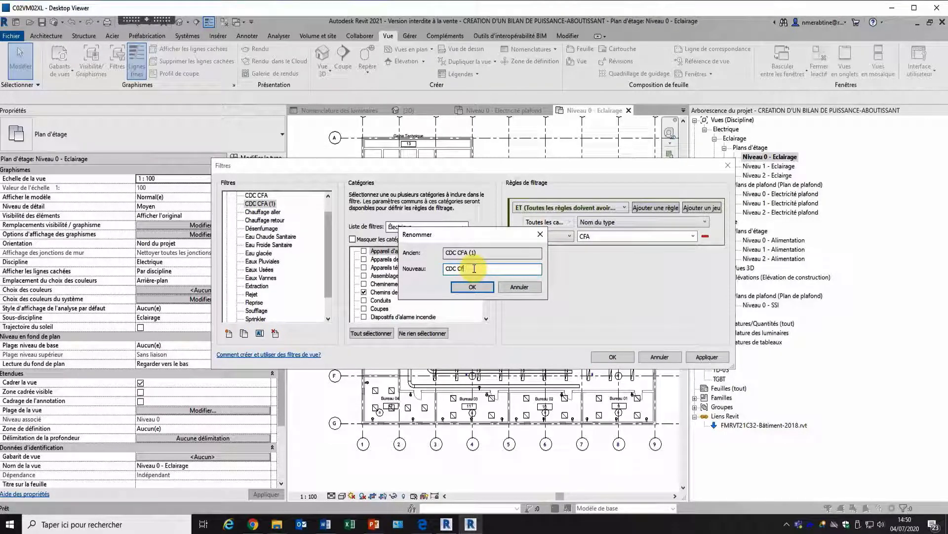
pyautogui.write('FO')
pyautogui.click(472, 287)
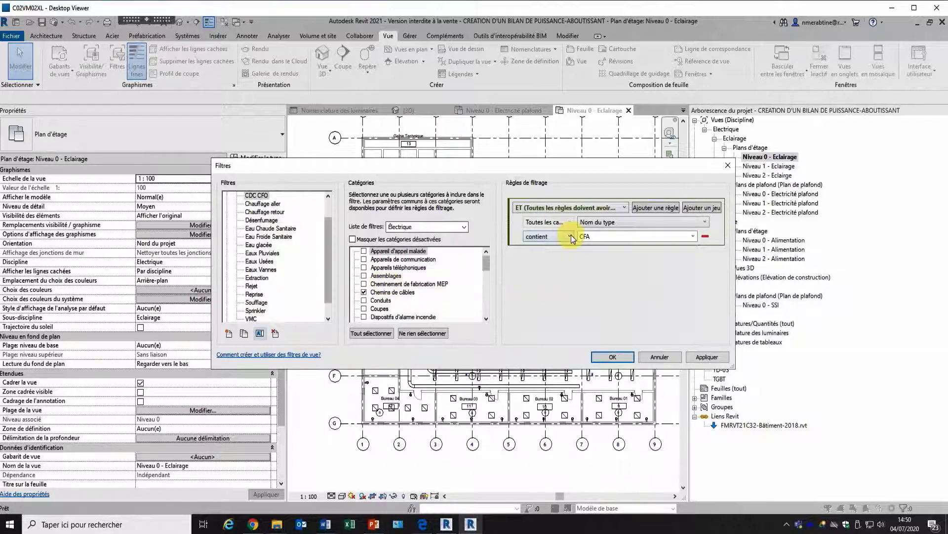
# Step: Change the CDC CFO filter's rule value to CFO and accept the filter definitions
pyautogui.doubleClick(626, 236)
pyautogui.click(618, 237)
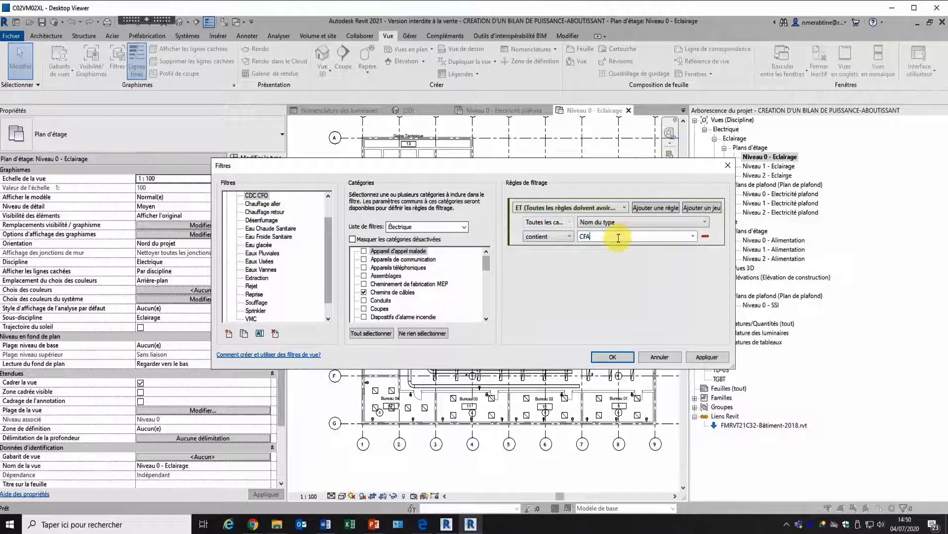
pyautogui.press('BackSpace')
pyautogui.write('O')
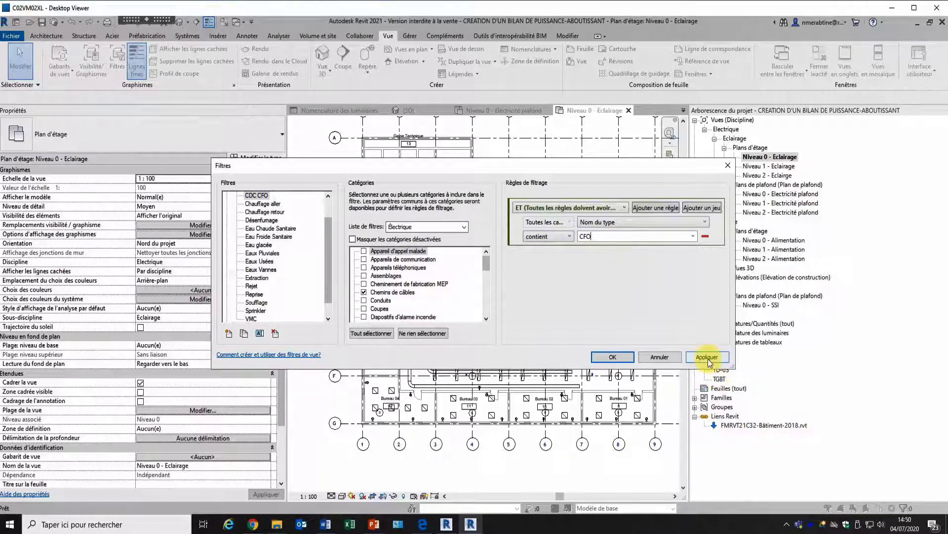
pyautogui.click(611, 356)
# Step: Add the CDC CFA and CDC CFO filters to the visibility/graphics overrides of the Niveau 0 - Eclairage plan
pyautogui.scroll(2, 385, 259)
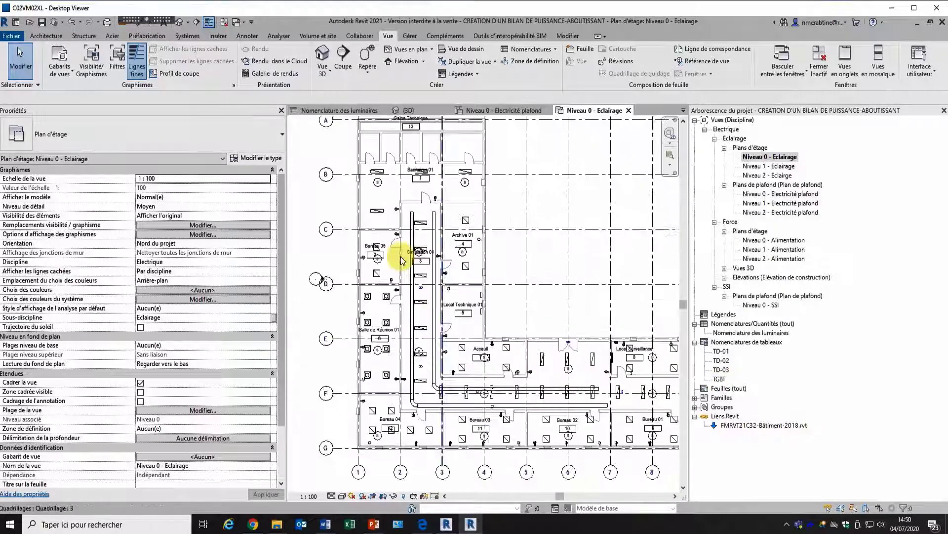
pyautogui.click(229, 226)
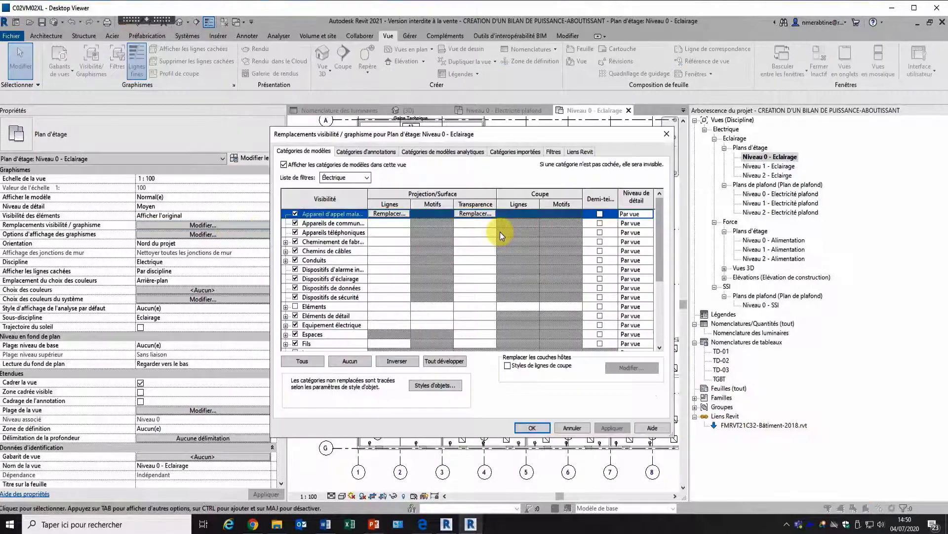
pyautogui.click(552, 151)
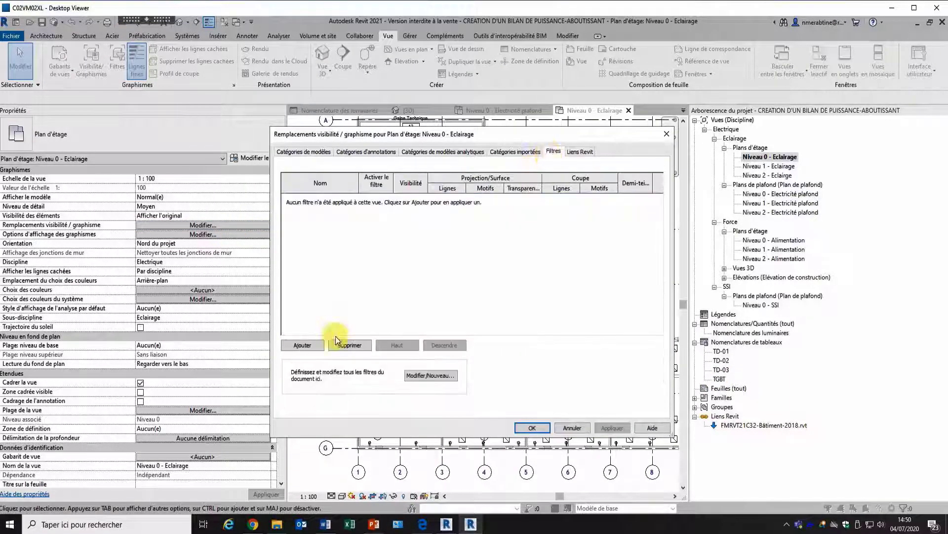
pyautogui.click(303, 344)
pyautogui.click(424, 248)
pyautogui.keyDown('ctrl'); pyautogui.click(424, 257); pyautogui.keyUp('ctrl')
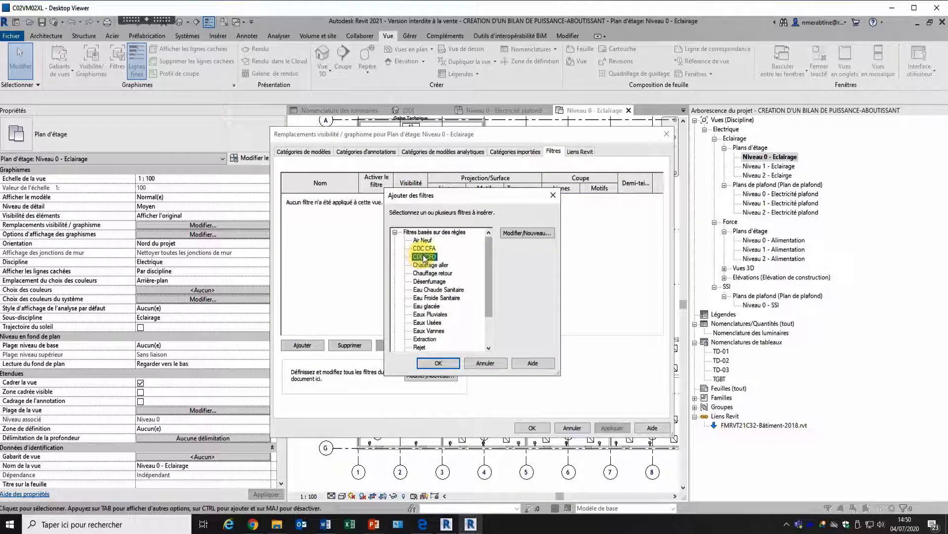
pyautogui.click(438, 363)
# Step: Override the CDC CFA filter's projection line colour with green (Vert)
pyautogui.click(446, 198)
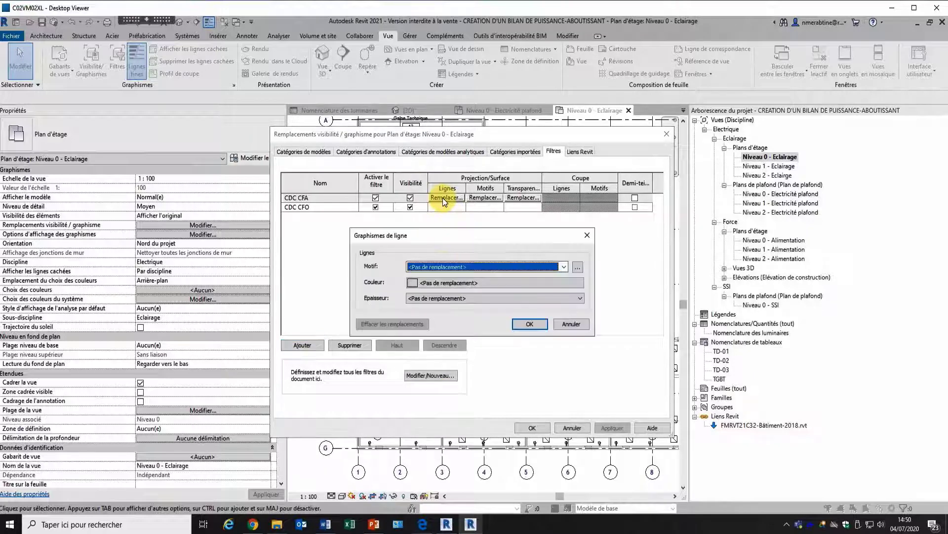
pyautogui.click(451, 282)
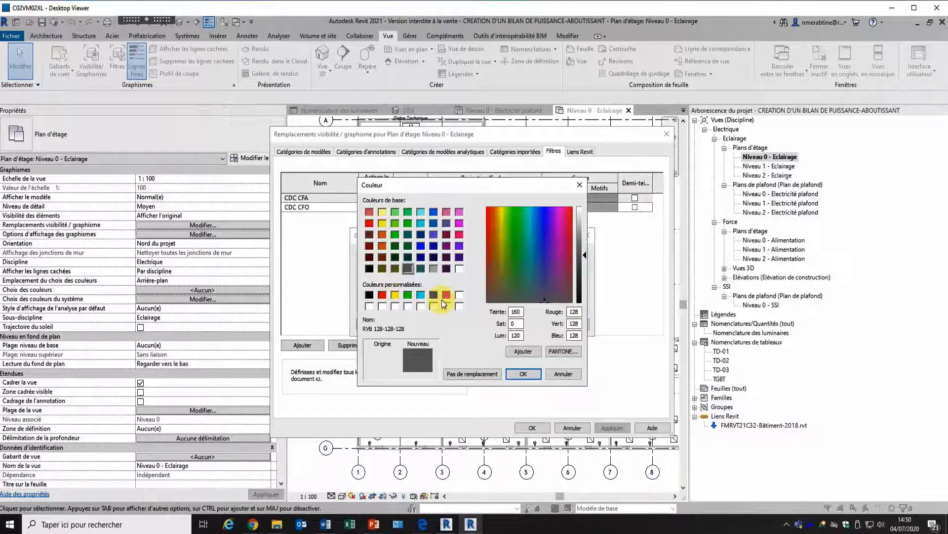
pyautogui.click(408, 294)
pyautogui.press('Return')
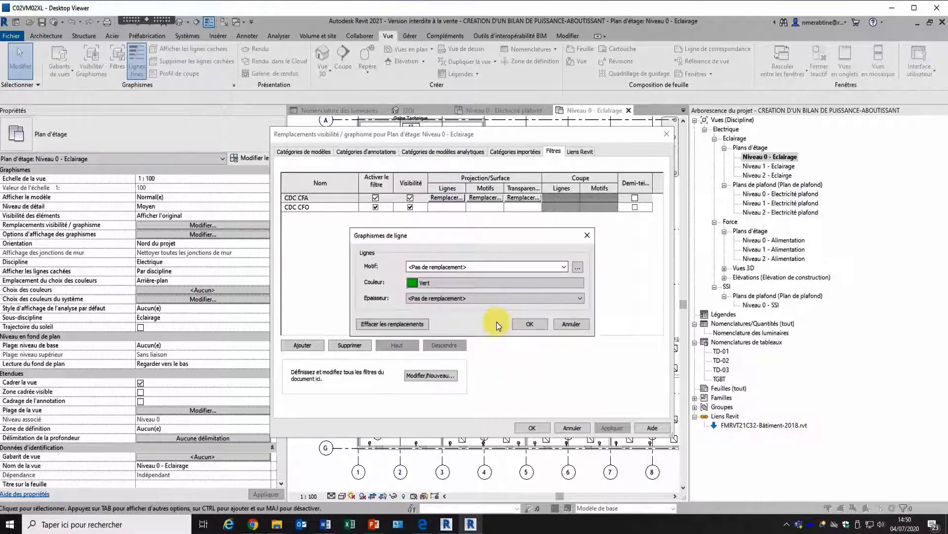
pyautogui.click(528, 325)
# Step: Override the CDC CFA filter's surface foreground pattern with a Hachures croisées crosshatch in green (Vert)
pyautogui.click(485, 197)
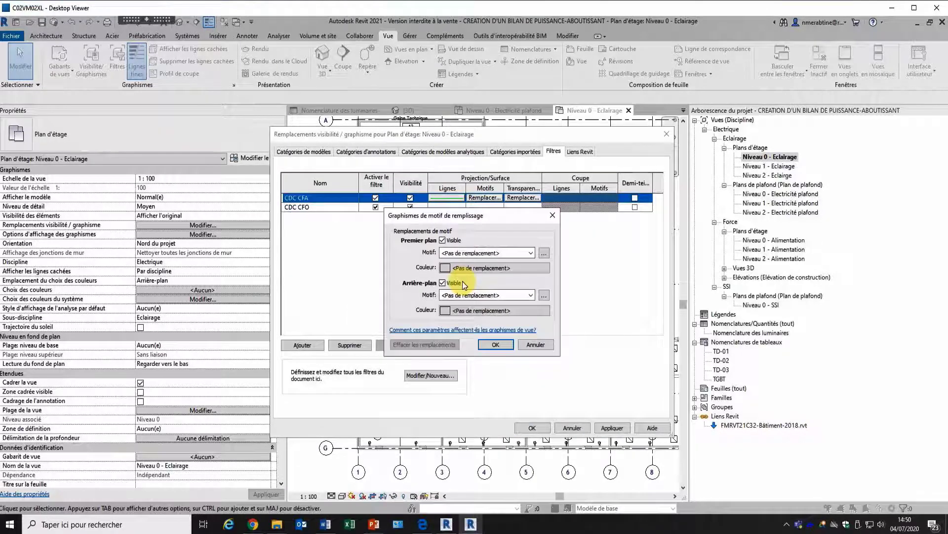
pyautogui.click(460, 254)
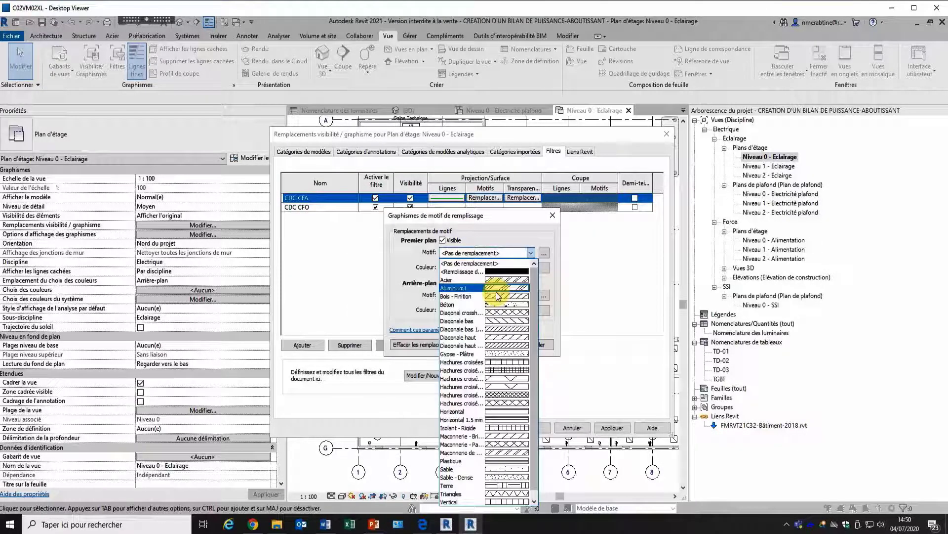
pyautogui.click(497, 420)
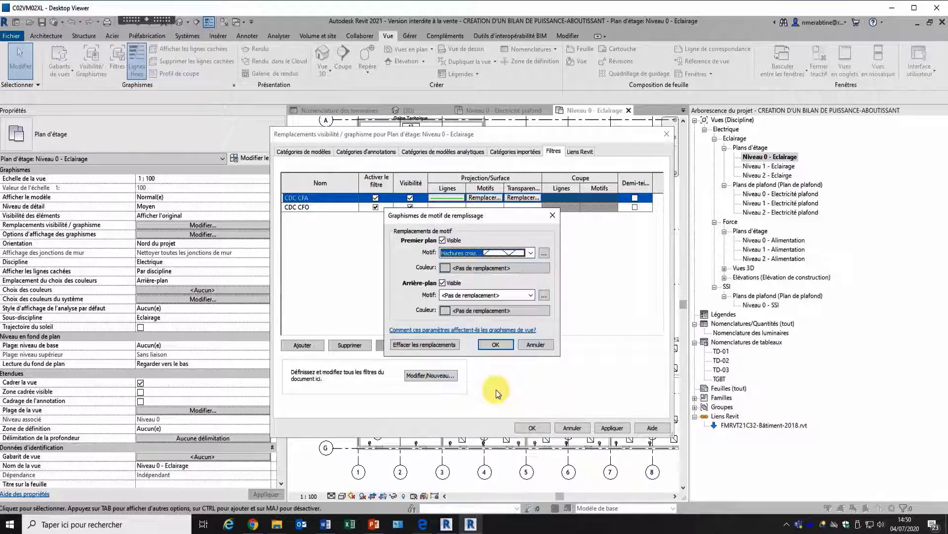
pyautogui.click(488, 269)
pyautogui.click(408, 295)
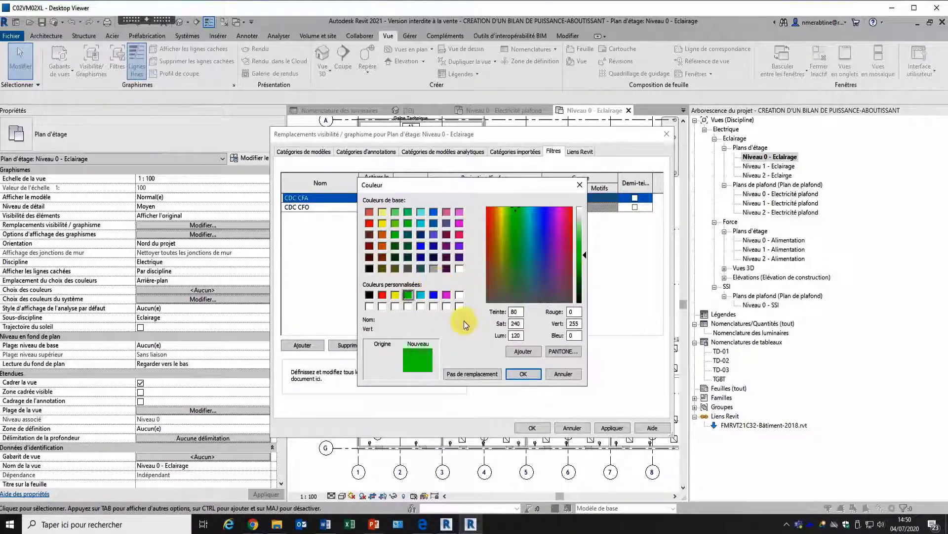
pyautogui.click(523, 373)
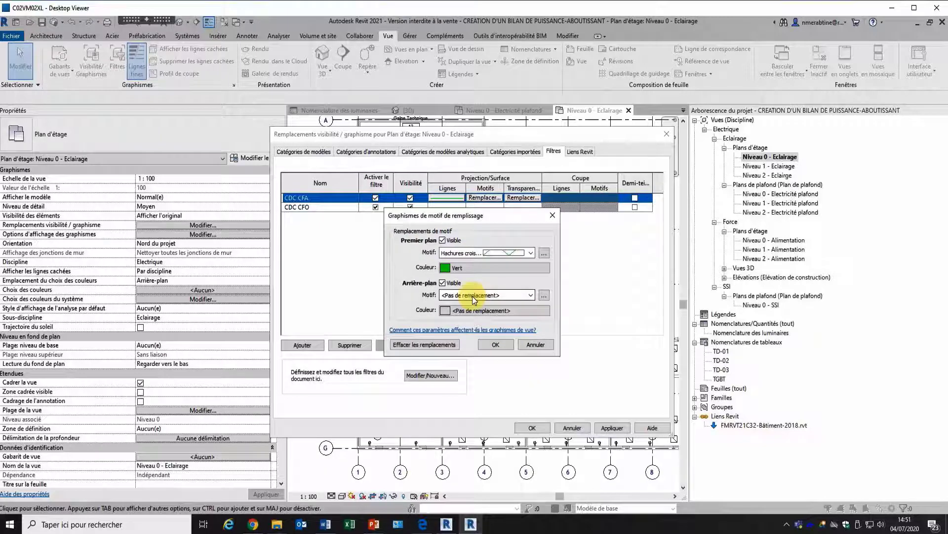
pyautogui.click(496, 344)
# Step: Override the CDC CFO filter's projection line colour with red (Rouge)
pyautogui.click(442, 207)
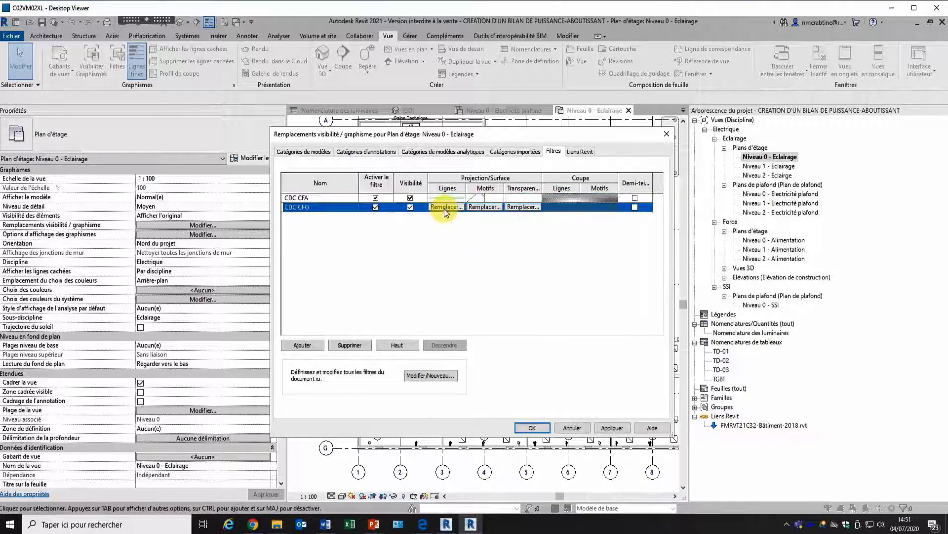
pyautogui.click(444, 208)
pyautogui.click(446, 289)
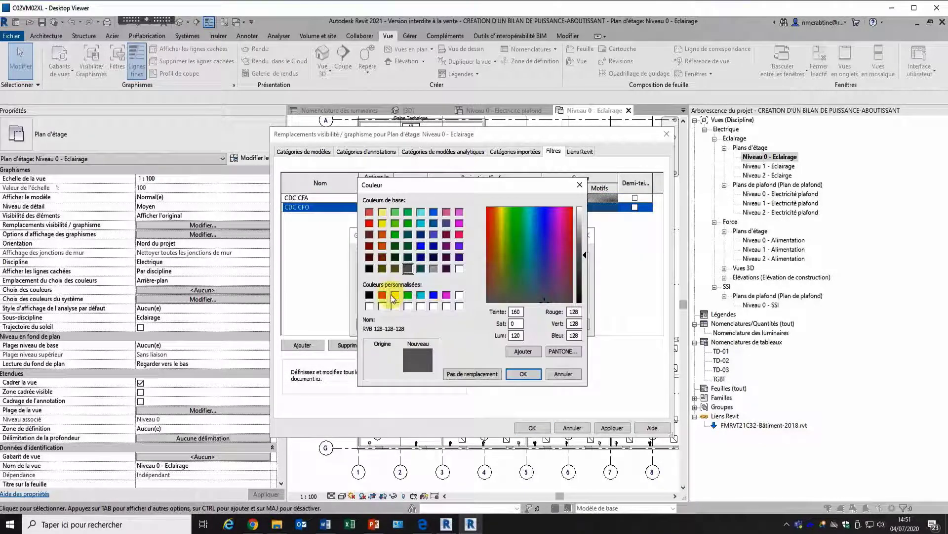
pyautogui.click(446, 294)
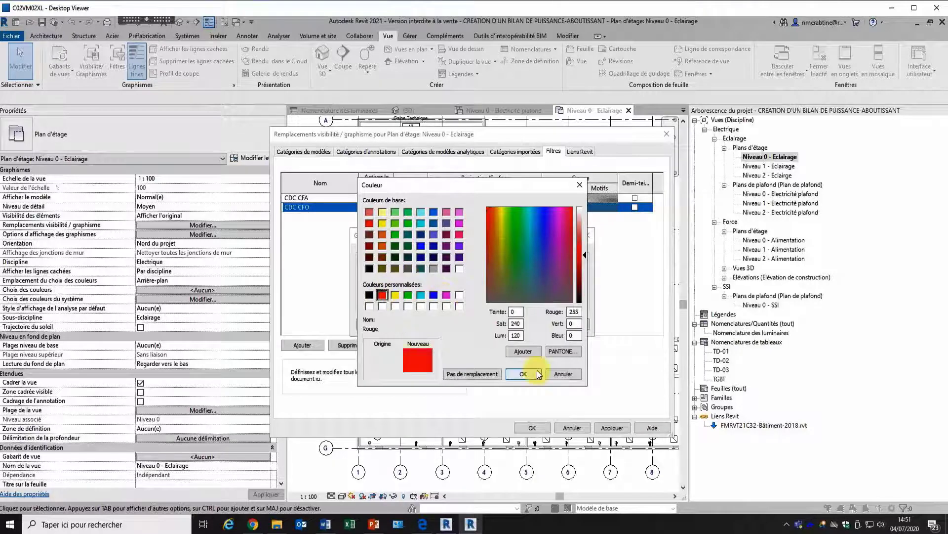
pyautogui.click(523, 374)
pyautogui.click(528, 323)
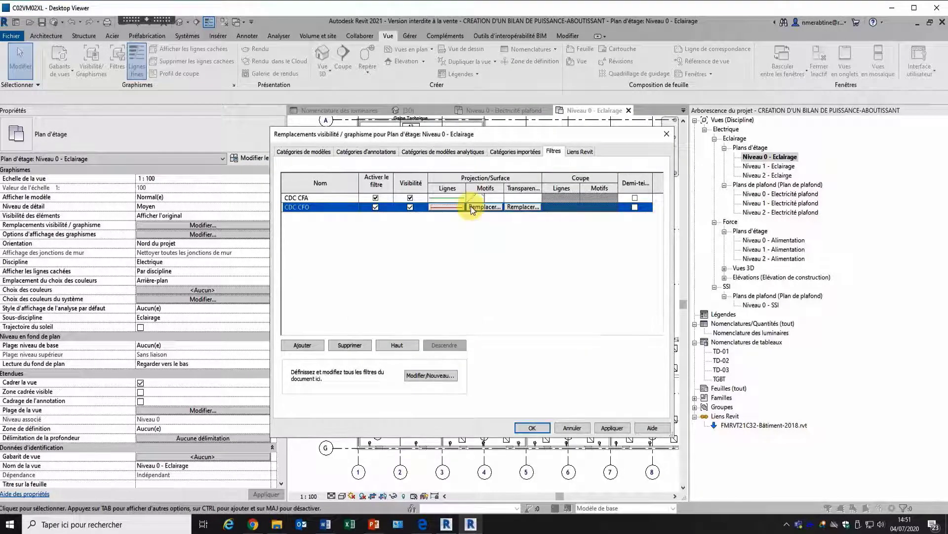
# Step: Override the CDC CFO filter's surface foreground pattern with a Hachures croisées crosshatch in red (Rouge) and apply the overrides to the view
pyautogui.click(470, 206)
pyautogui.click(475, 253)
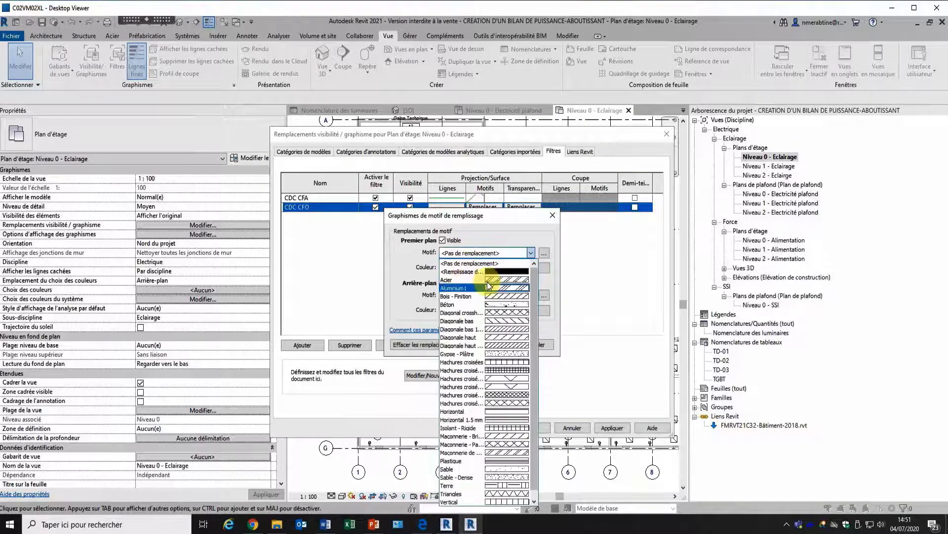
pyautogui.click(462, 370)
pyautogui.click(475, 269)
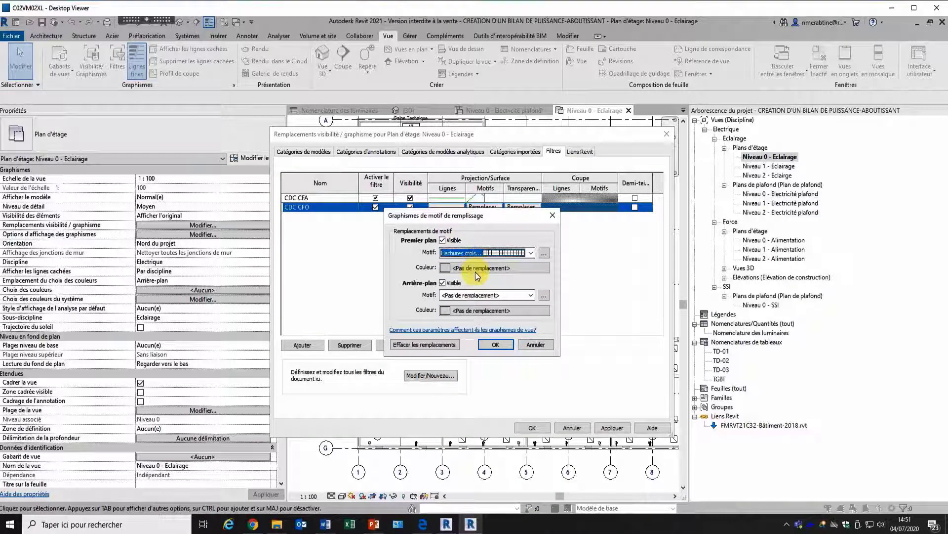
pyautogui.click(383, 295)
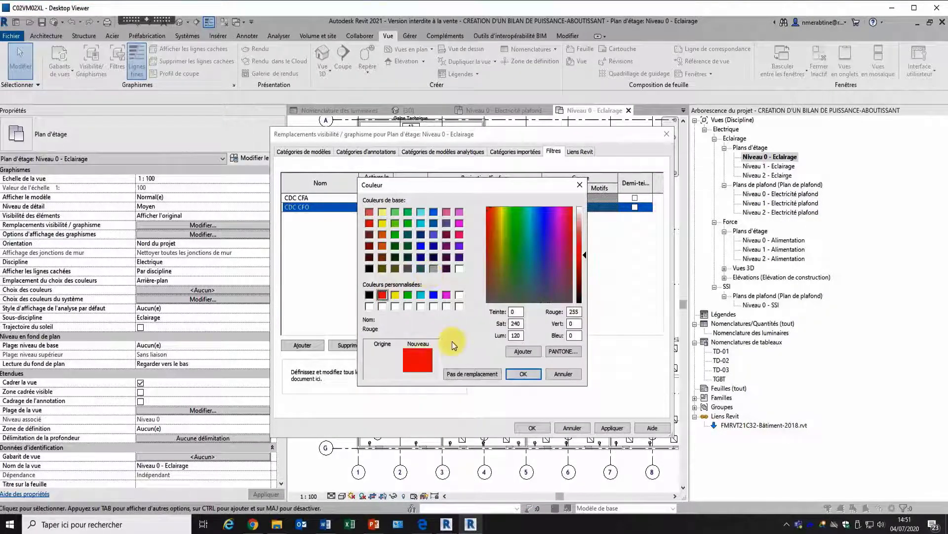
pyautogui.click(523, 373)
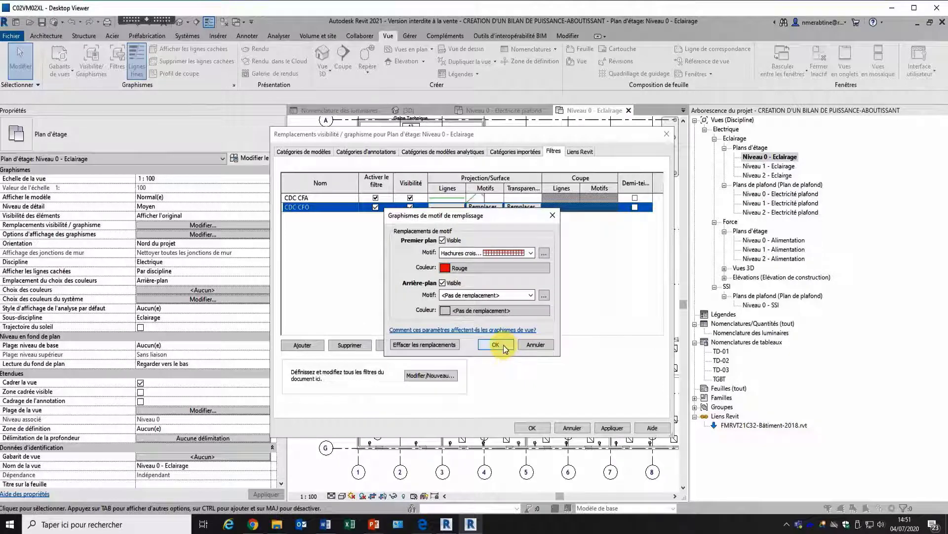
pyautogui.click(496, 345)
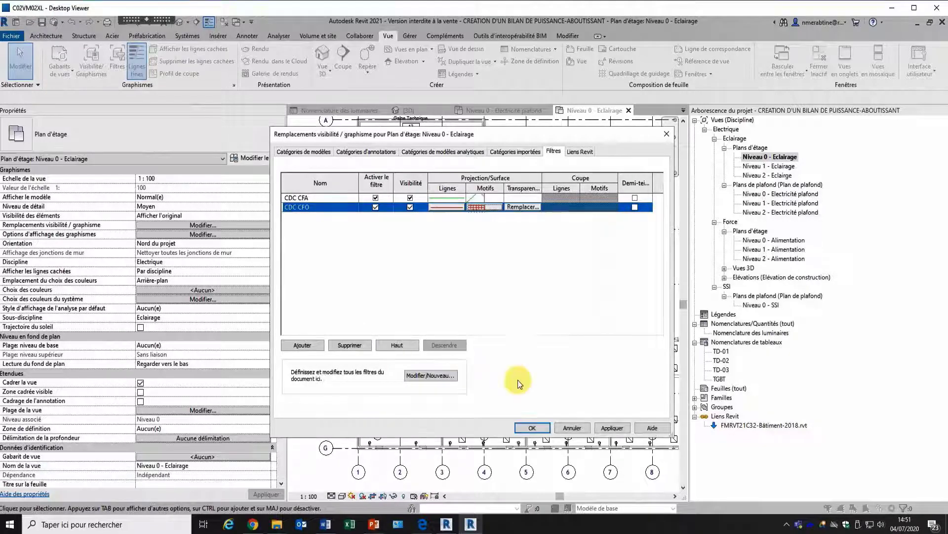
pyautogui.click(612, 427)
pyautogui.click(532, 428)
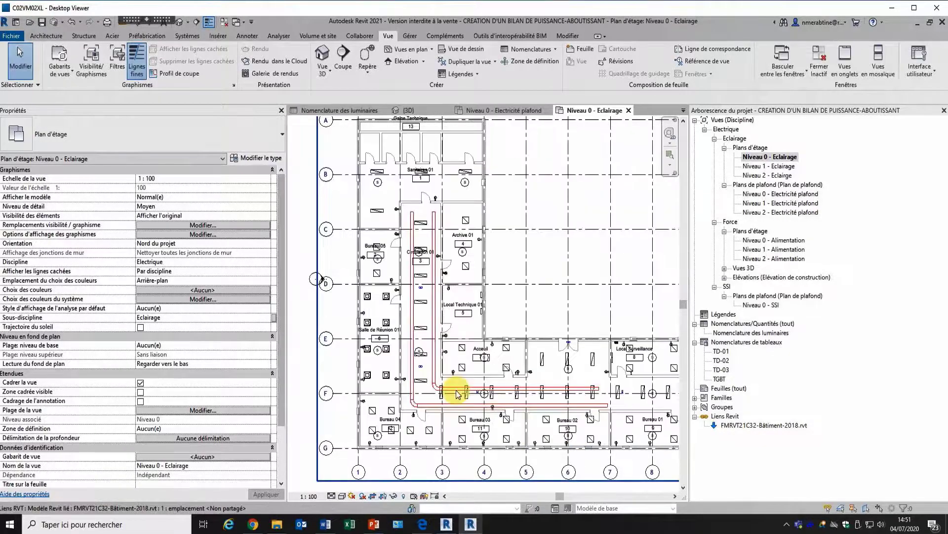
# Step: Change the whole inner L-shaped cable tray run in the corridor, including its fitting, to the CDC CFA type
pyautogui.scroll(1, 434, 385)
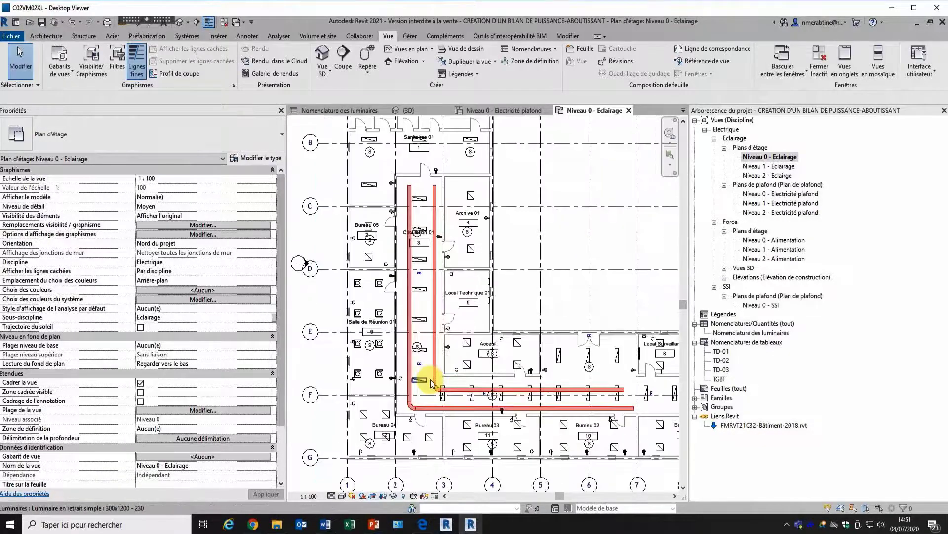
pyautogui.press('Tab')
pyautogui.click(434, 350)
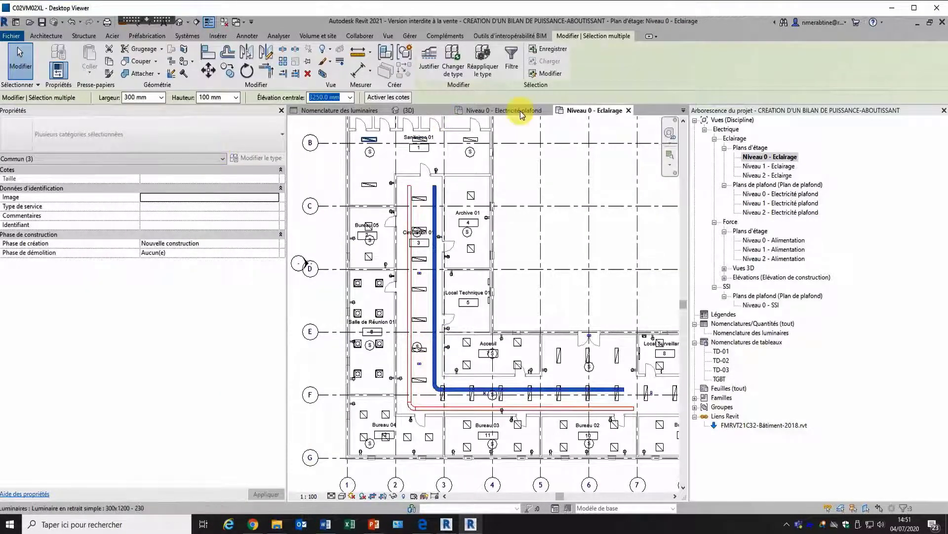
pyautogui.click(453, 61)
pyautogui.click(201, 143)
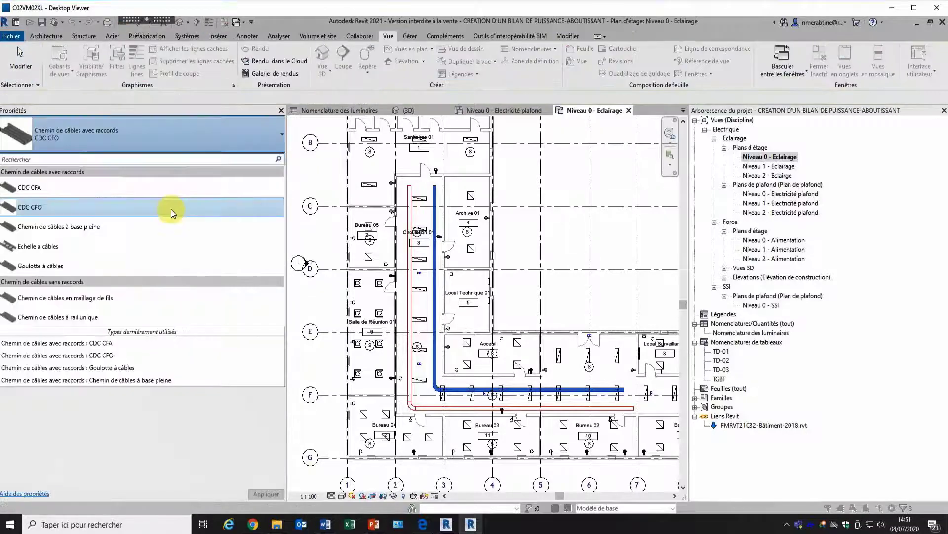
pyautogui.click(118, 192)
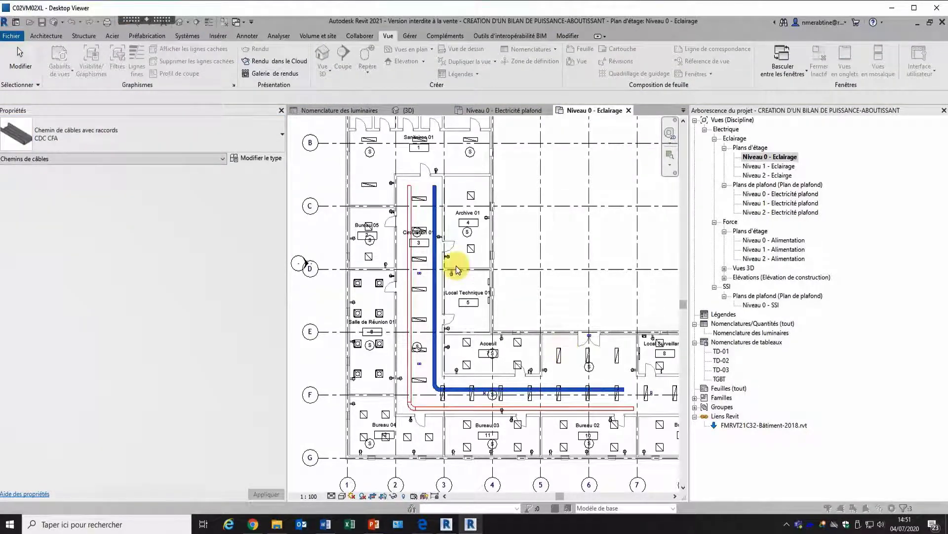
# Step: Deactivate the CDC CFA filter in the view's visibility/graphics overrides and apply the change
pyautogui.scroll(2, 440, 268)
pyautogui.scroll(-1, 438, 270)
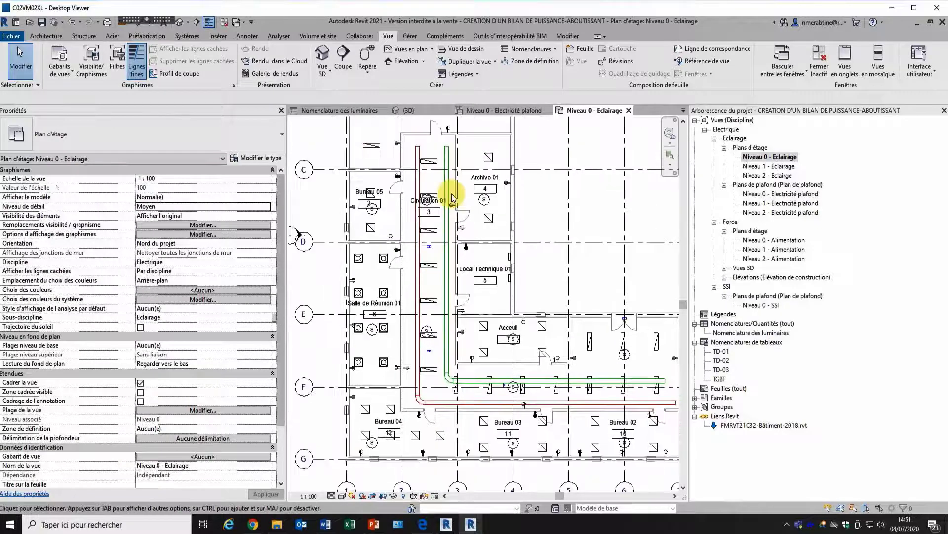
pyautogui.scroll(2, 483, 336)
pyautogui.moveTo(492, 340); pyautogui.dragTo(505, 337, button='middle')
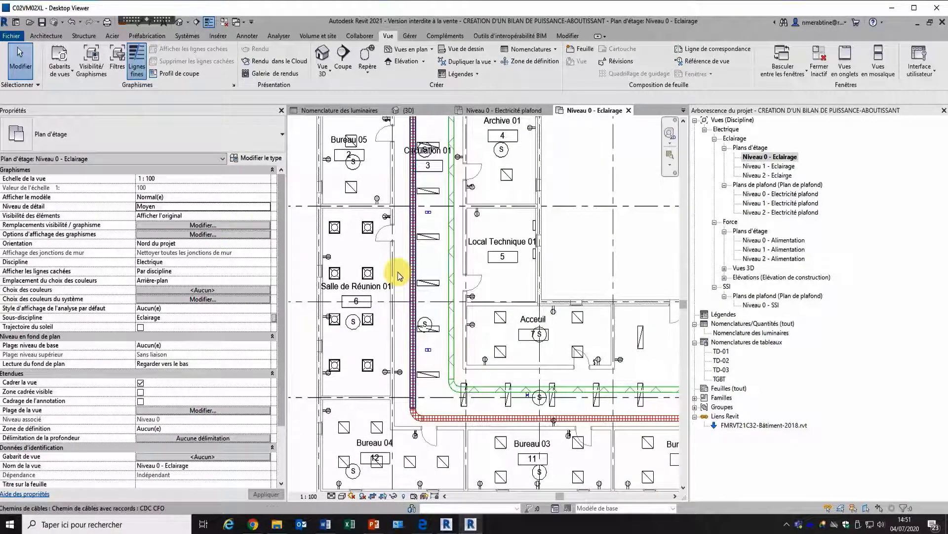
pyautogui.click(235, 224)
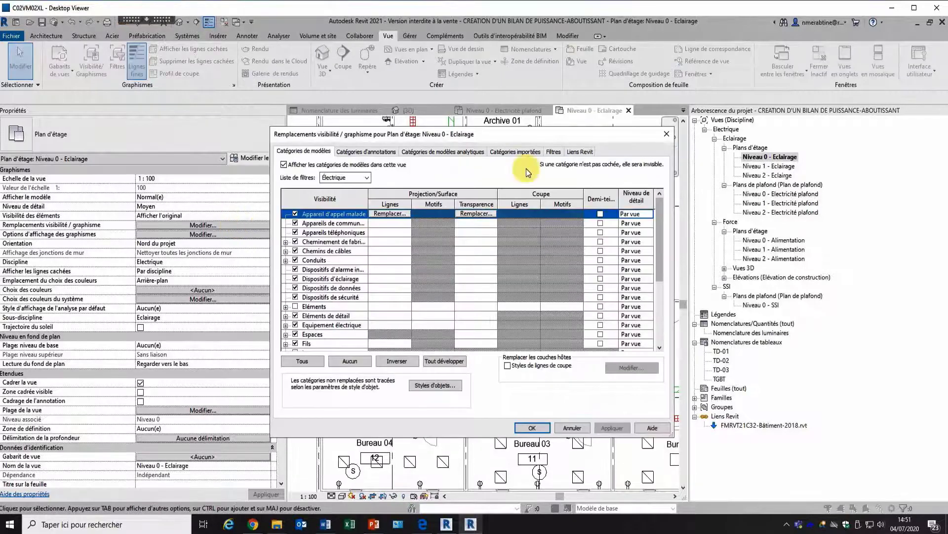
pyautogui.click(553, 151)
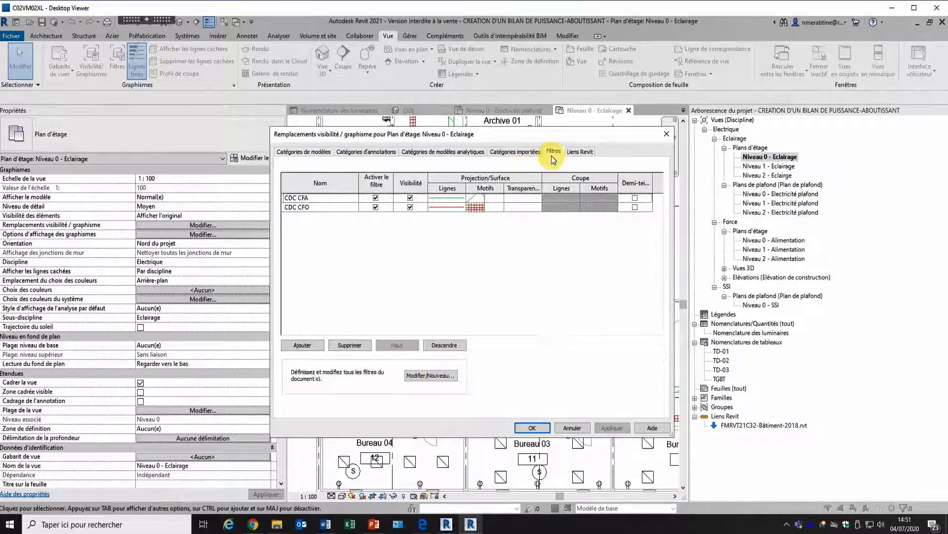
pyautogui.click(375, 198)
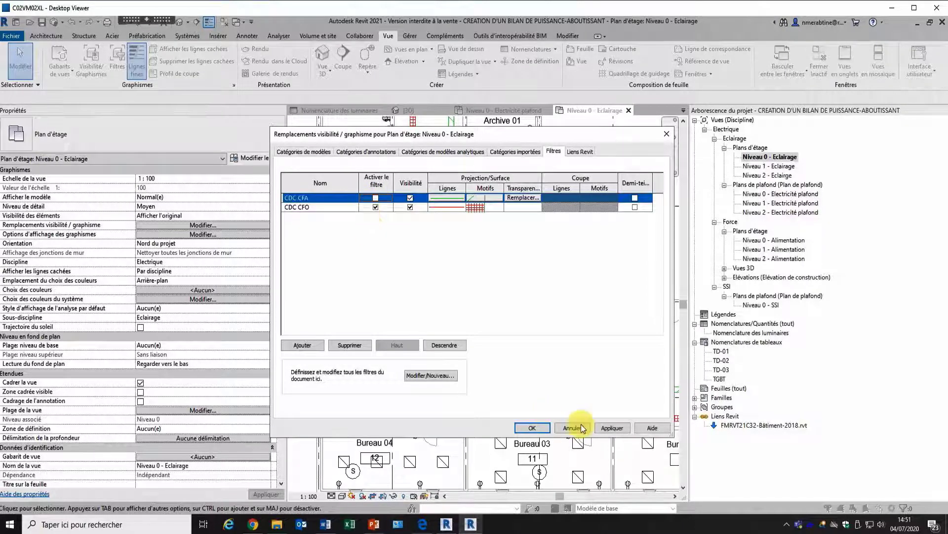
pyautogui.click(611, 428)
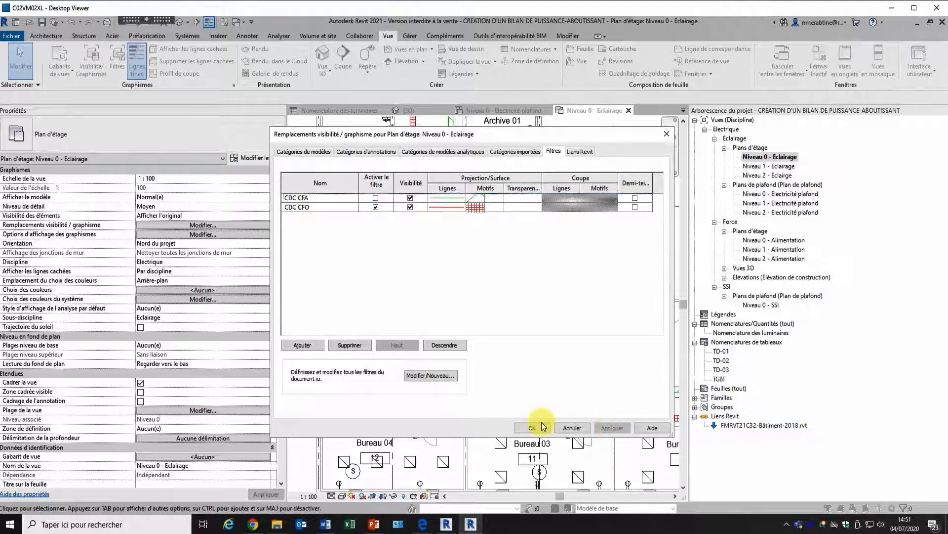
pyautogui.click(532, 428)
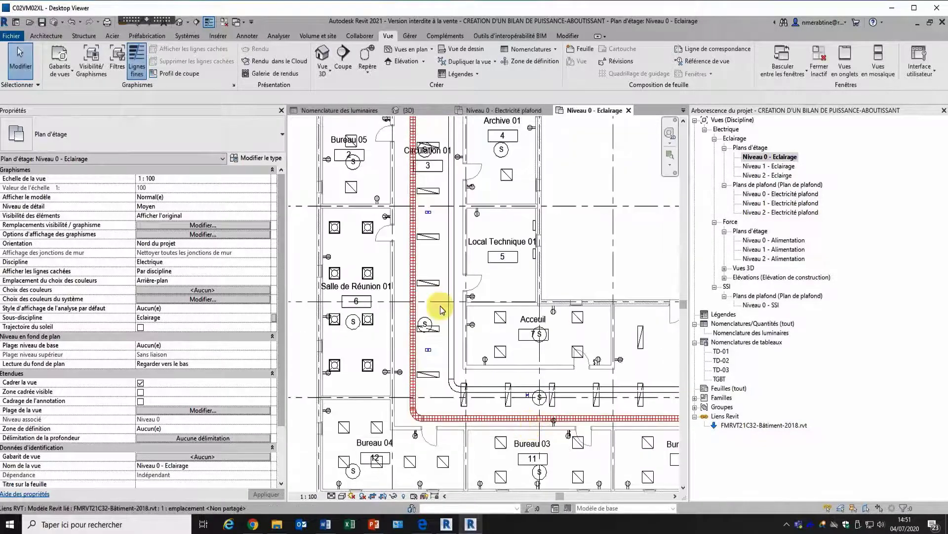
# Step: Deactivate the CDC CFO filter in the lighting plan as well, keeping CDC CFA switched off
pyautogui.scroll(-3, 424, 250)
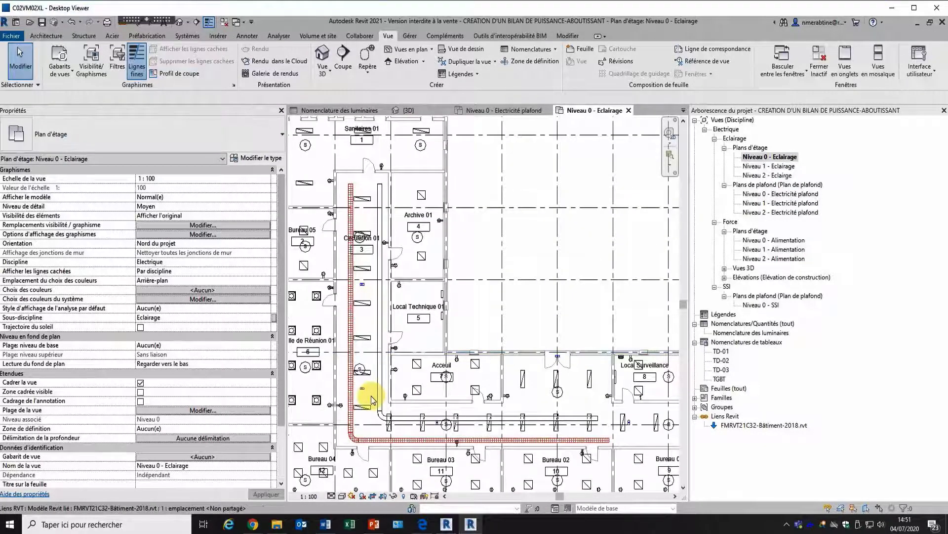
pyautogui.scroll(1, 378, 374)
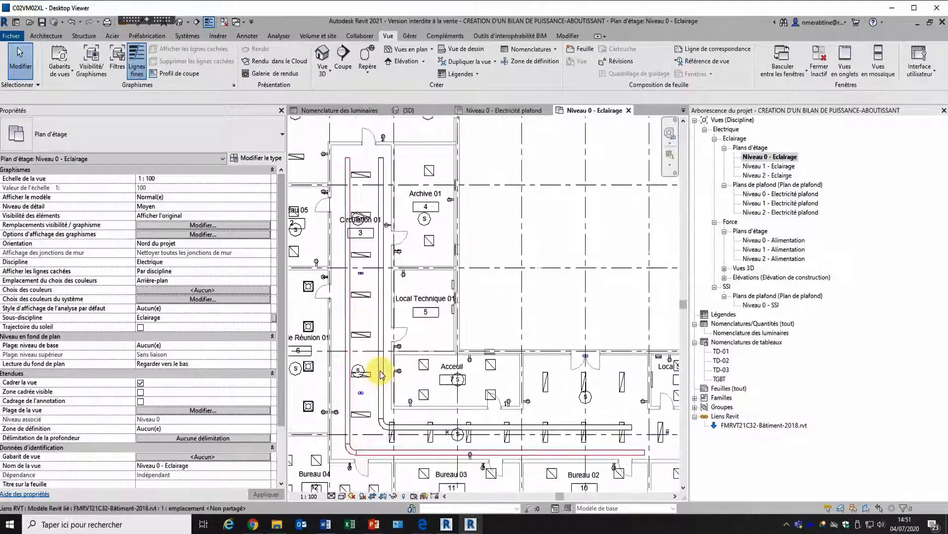
pyautogui.scroll(1, 380, 371)
pyautogui.moveTo(380, 371); pyautogui.dragTo(388, 326, button='middle')
pyautogui.scroll(-1, 387, 326)
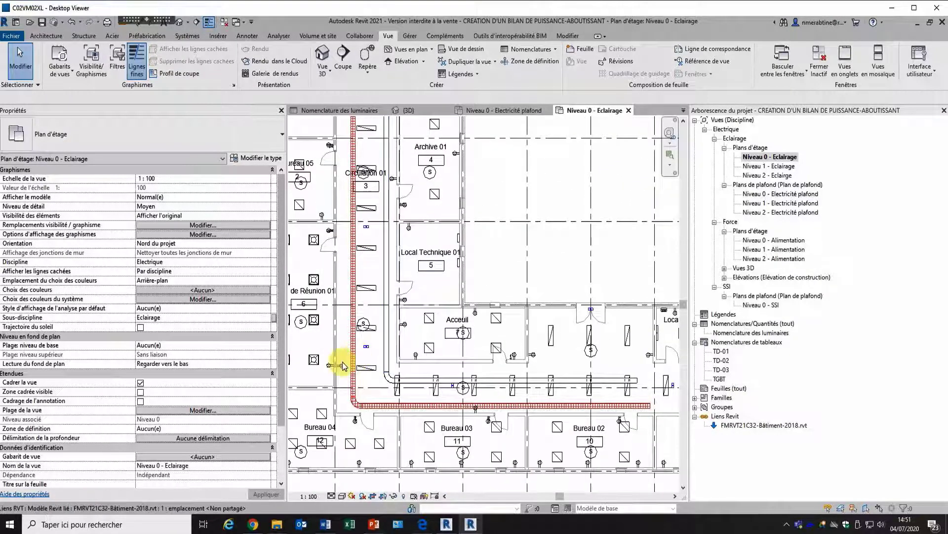
pyautogui.press('v')
pyautogui.press('g')
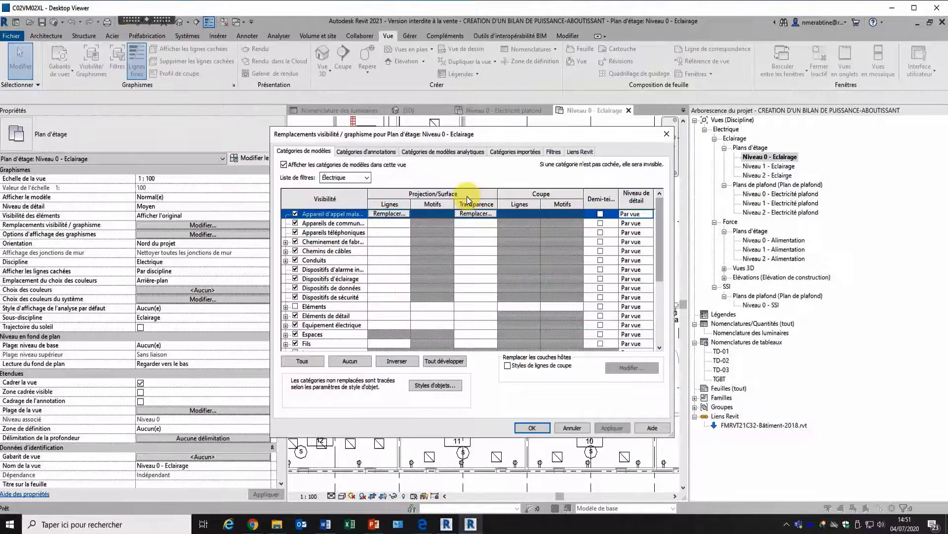
pyautogui.click(554, 151)
pyautogui.click(374, 198)
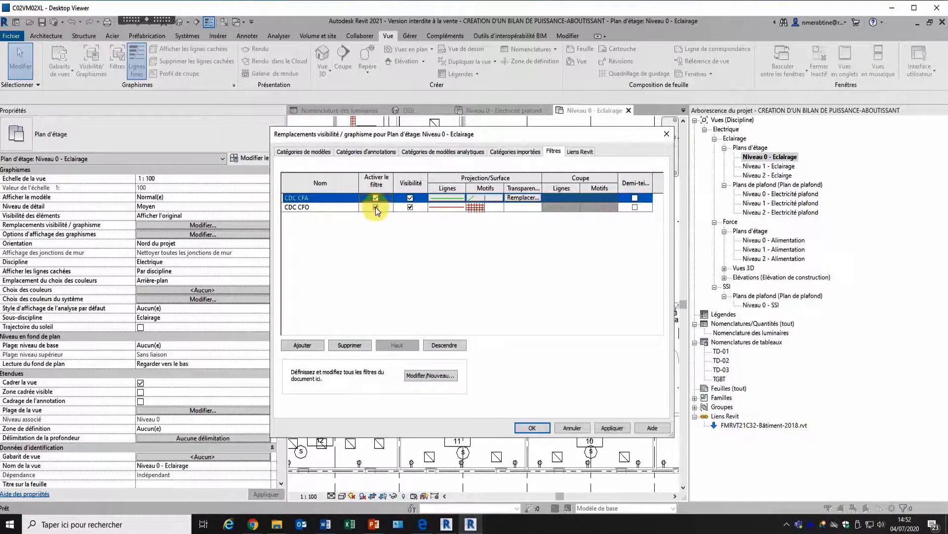
pyautogui.click(608, 428)
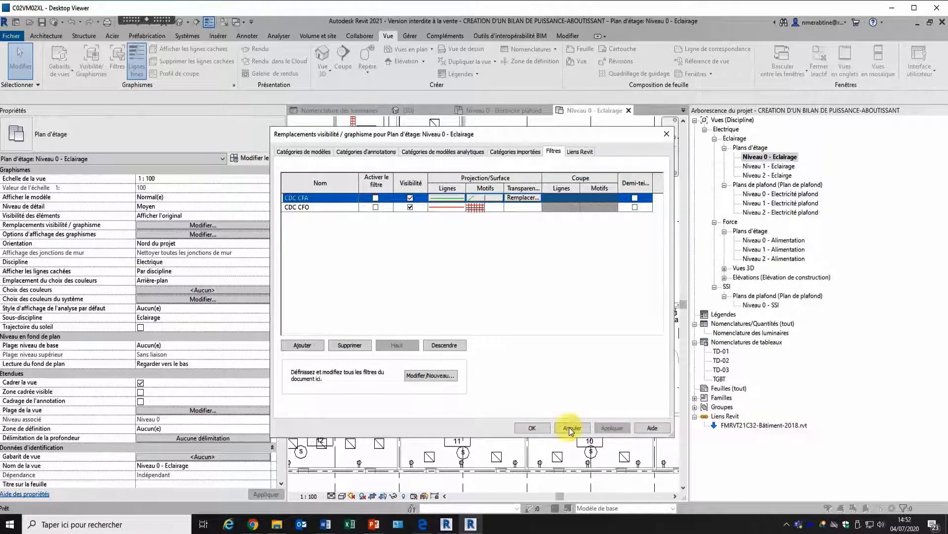
pyautogui.click(535, 427)
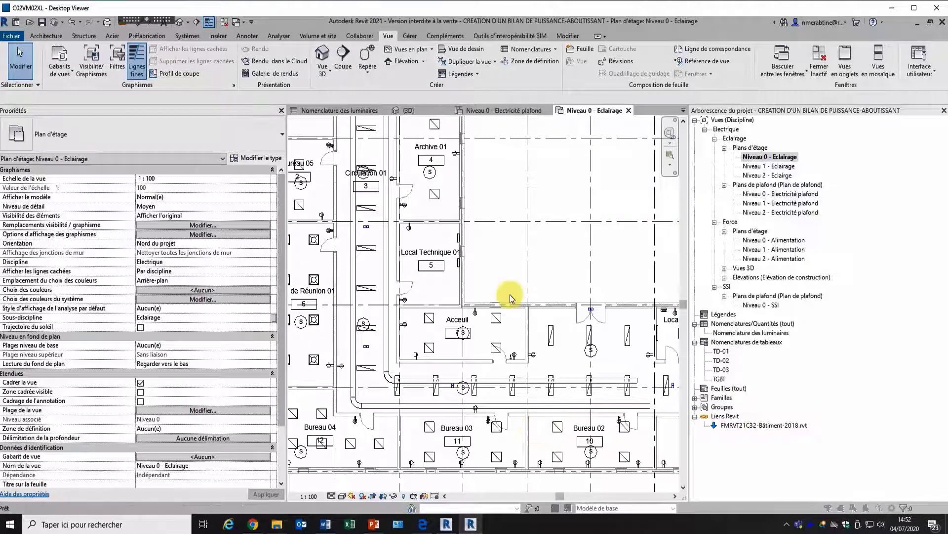
# Step: Reactivate both the CDC CFA and CDC CFO filters in the Niveau 0 - Eclairage plan
pyautogui.press('v')
pyautogui.press('v')
pyautogui.click(553, 151)
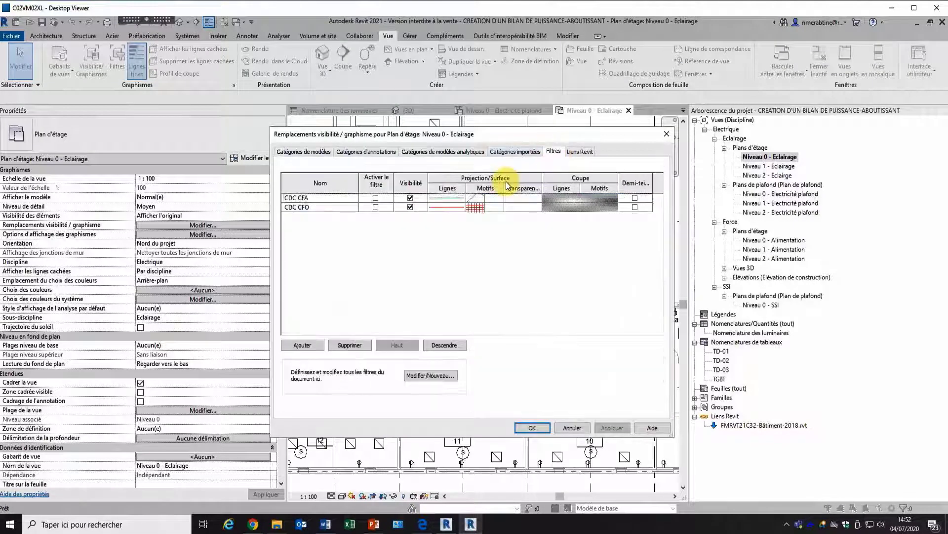
pyautogui.click(375, 198)
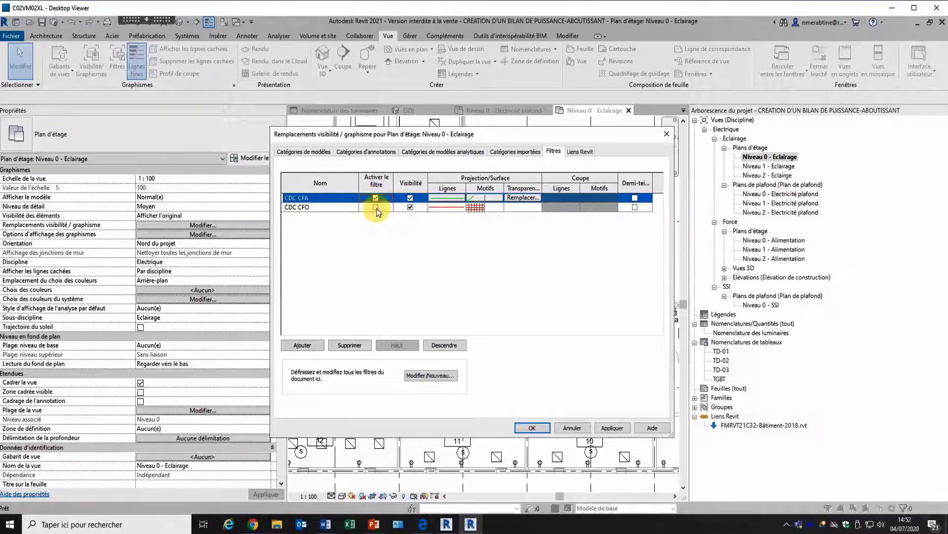
pyautogui.click(376, 207)
pyautogui.click(611, 428)
pyautogui.click(523, 430)
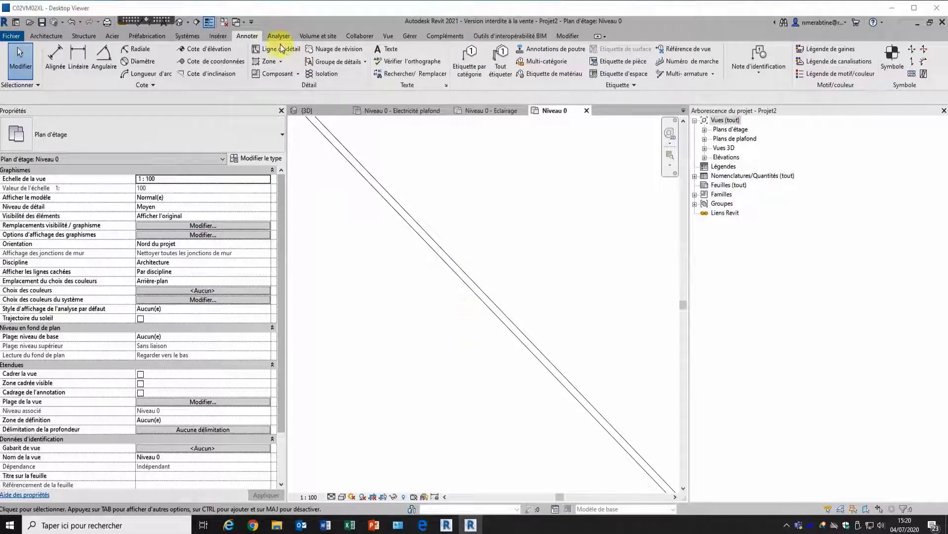
# Step: Tag the diagonal wall in Projet2 by category with a horizontal leadered tag, and move the tag further away from the wall
pyautogui.click(460, 59)
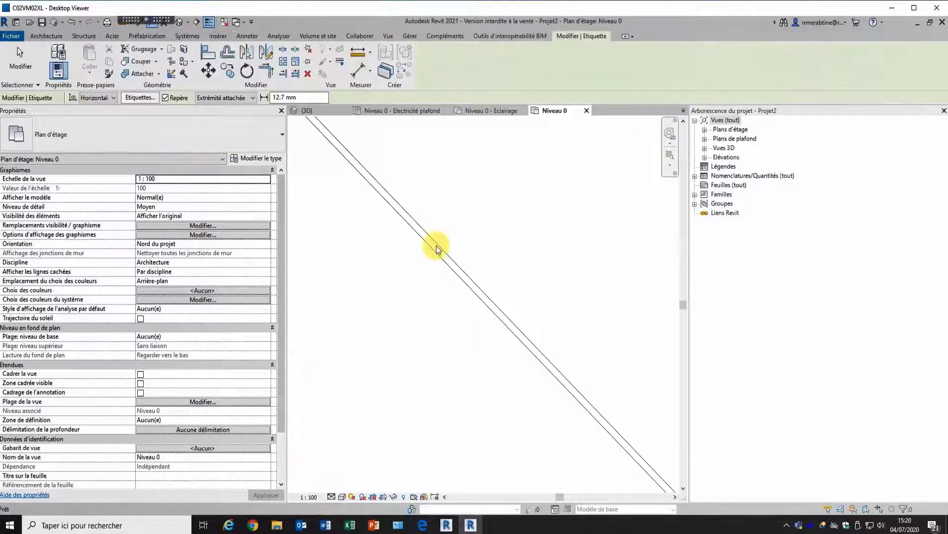
pyautogui.click(453, 270)
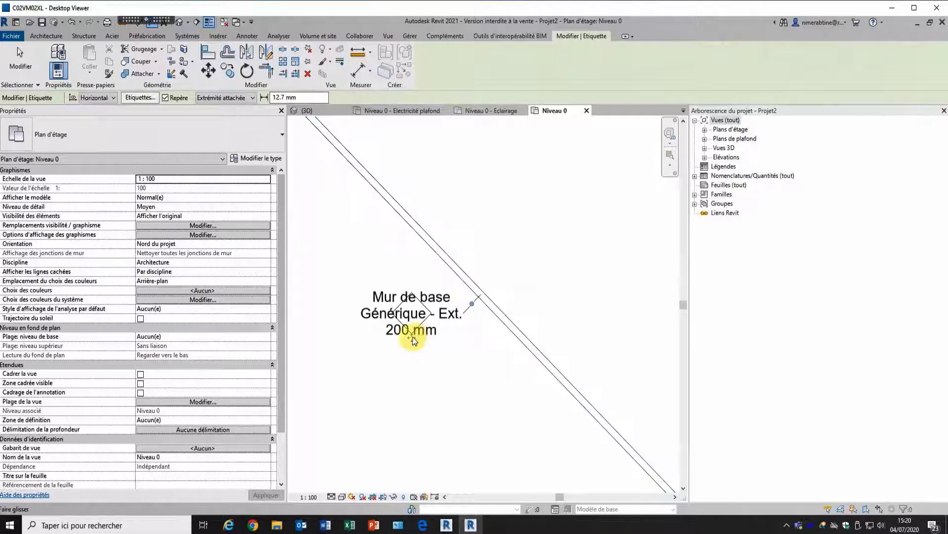
pyautogui.moveTo(413, 337); pyautogui.dragTo(391, 366)
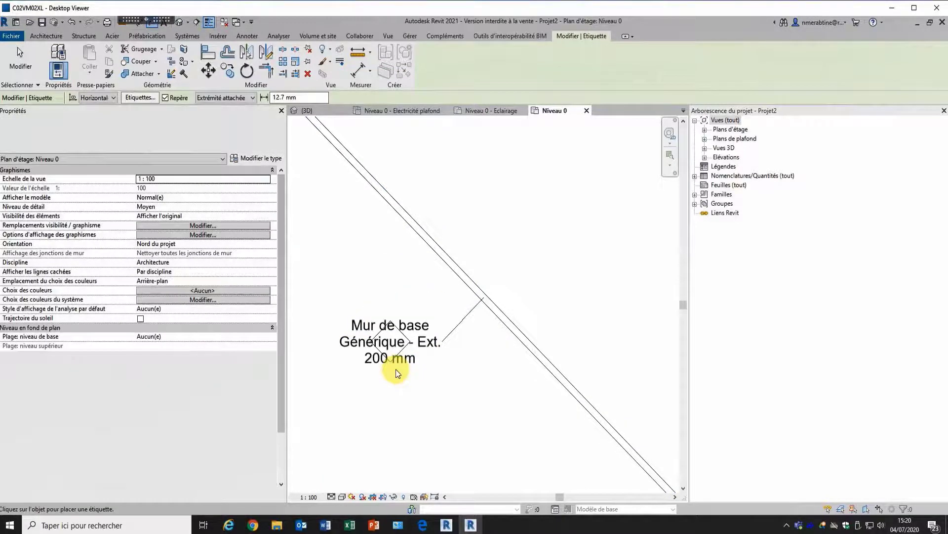
pyautogui.press('Escape')
# Step: Open the diagonal wall tag's family for editing and enable its Rotation avec le composant option
pyautogui.scroll(2, 395, 369)
pyautogui.click(405, 334)
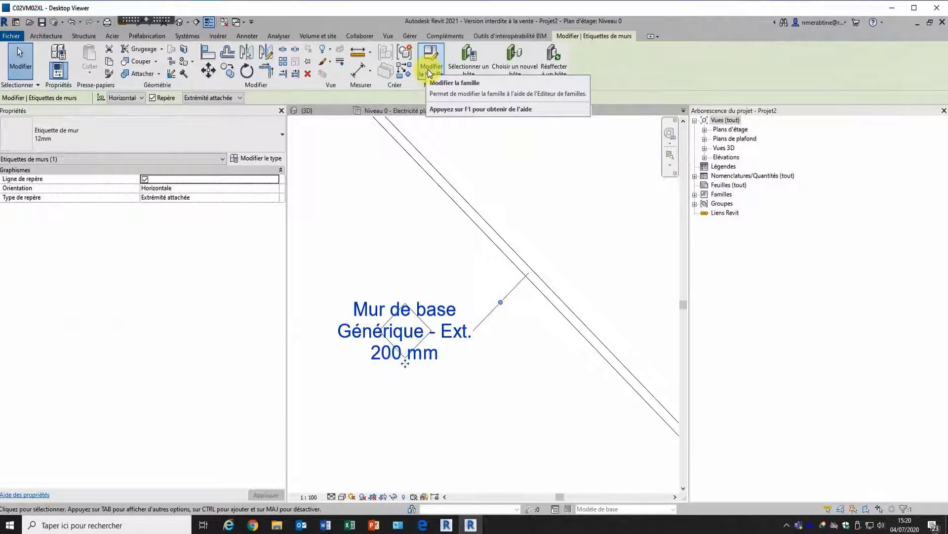
pyautogui.click(428, 70)
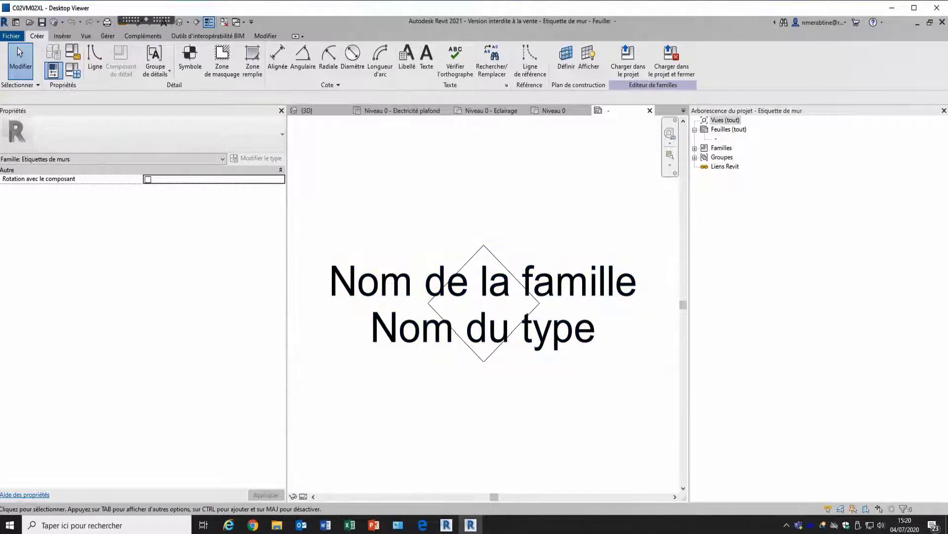
pyautogui.click(147, 179)
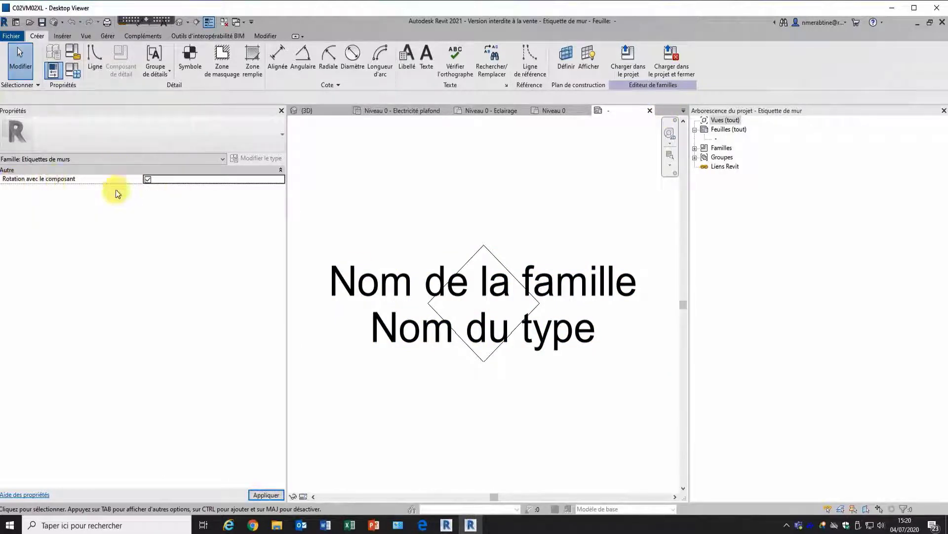
# Step: Load the edited wall tag family into Projet2 and close it, overwriting the existing version and its parameter values
pyautogui.click(671, 58)
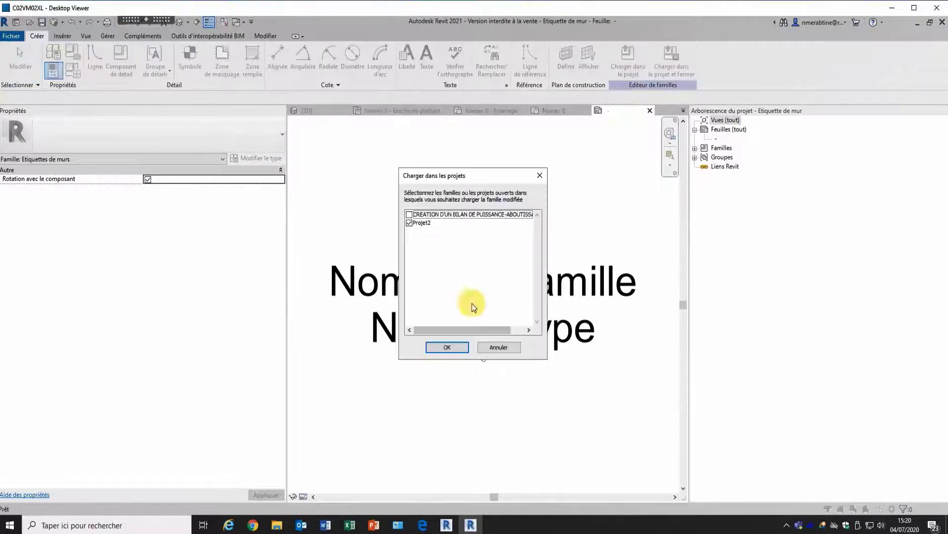
pyautogui.click(445, 350)
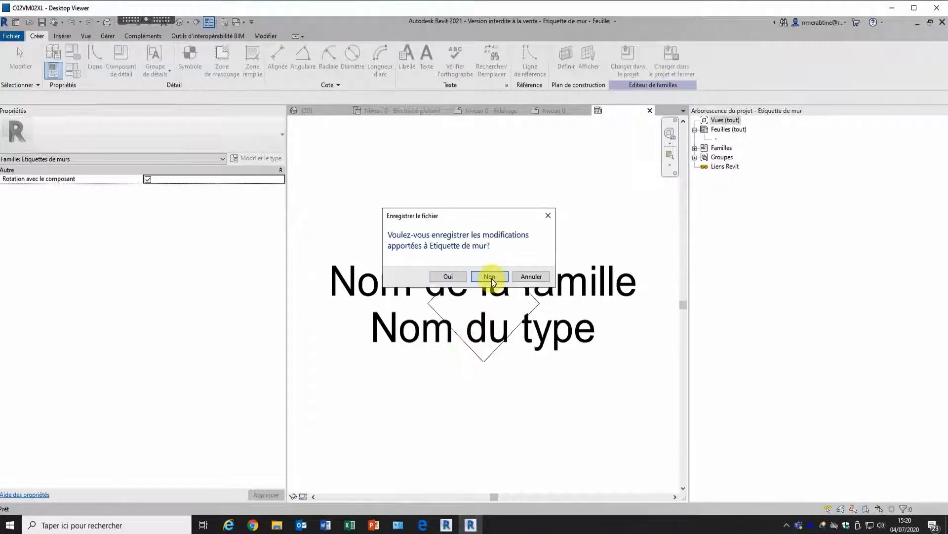
pyautogui.click(444, 276)
pyautogui.click(418, 264)
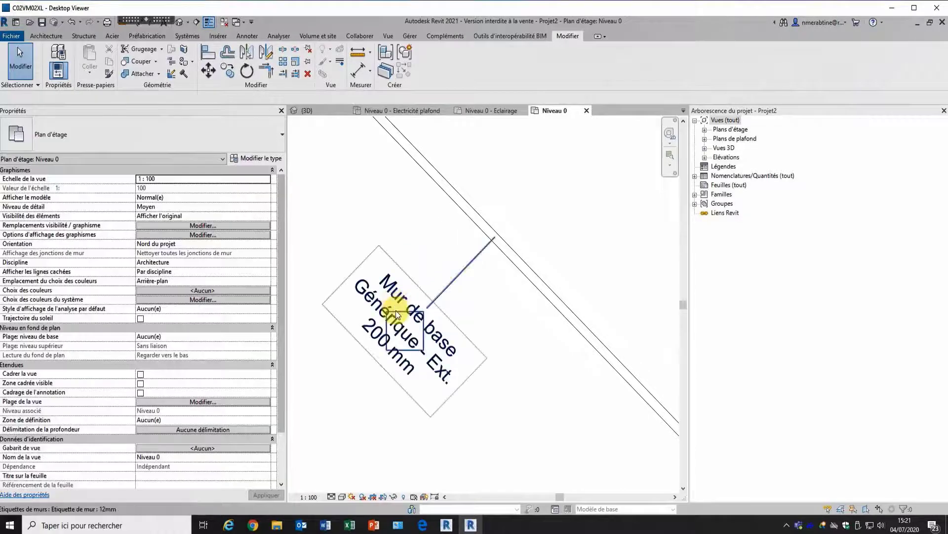
pyautogui.scroll(1, 485, 323)
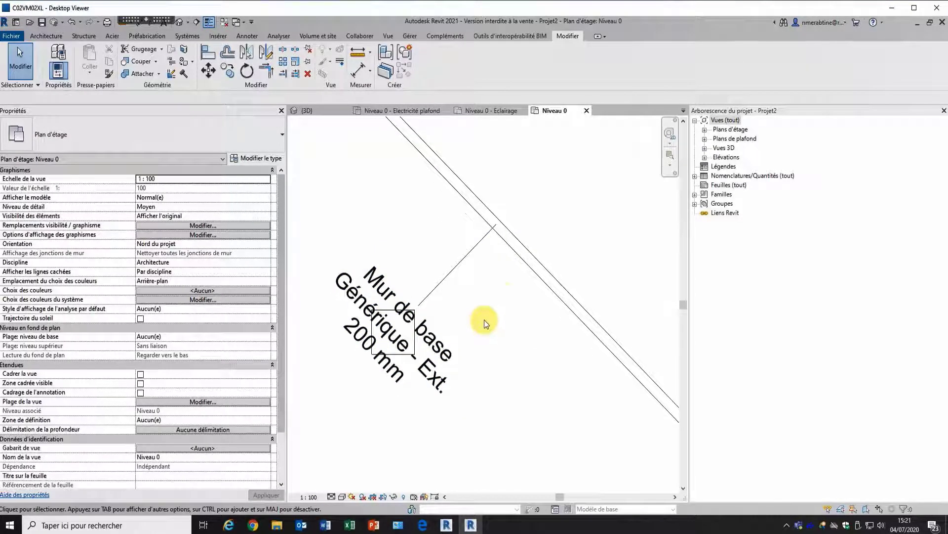
pyautogui.moveTo(505, 303); pyautogui.dragTo(519, 292, button='middle')
pyautogui.scroll(-1, 518, 292)
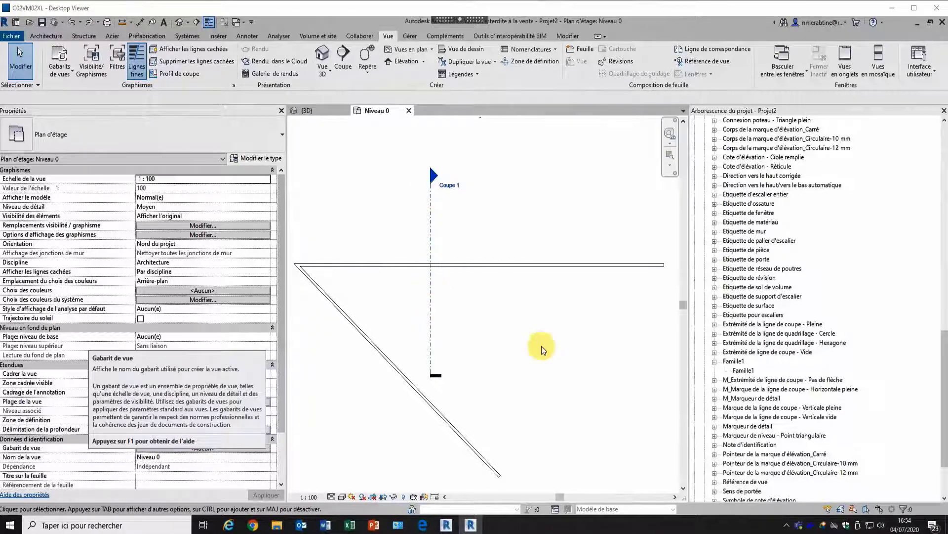
# Step: Open the Famille1 section head family for editing and enable Rotation du texte avec le composant
pyautogui.rightClick(732, 361)
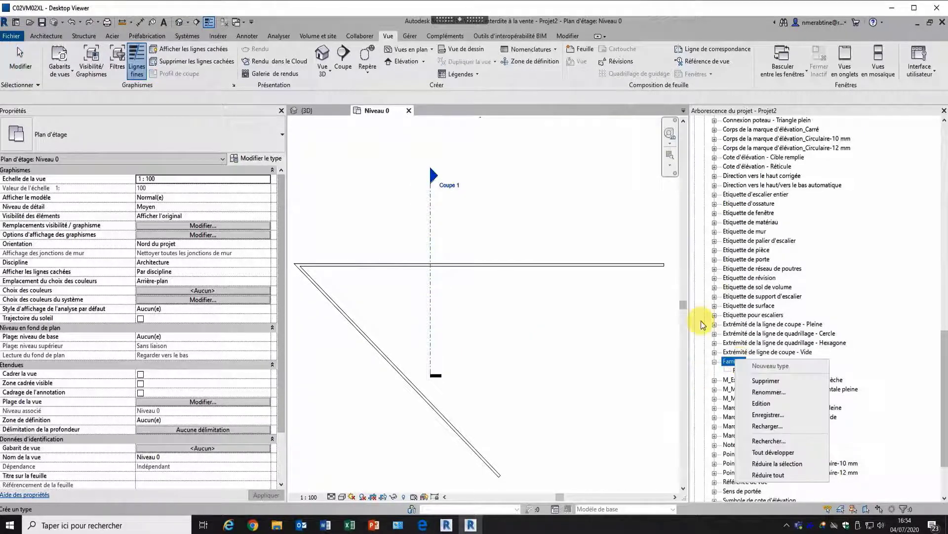
pyautogui.click(775, 406)
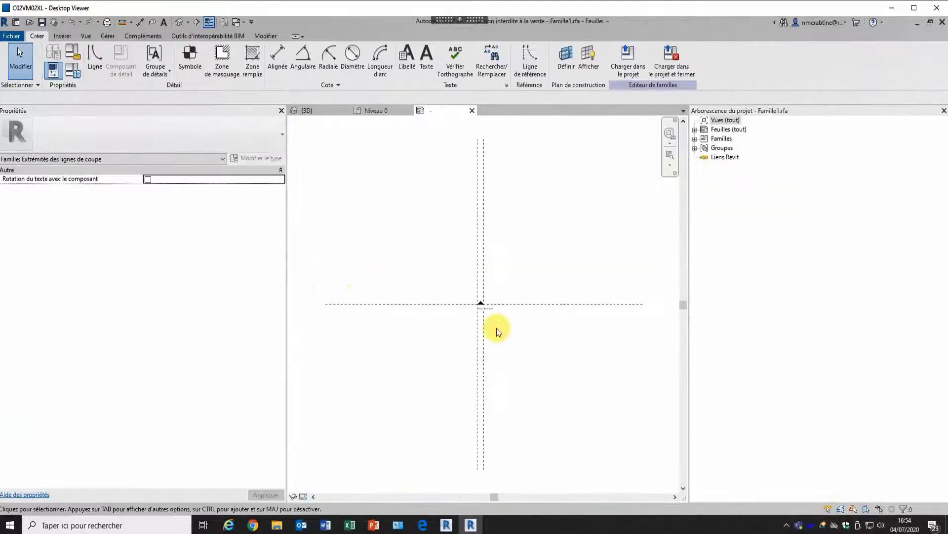
pyautogui.scroll(5, 487, 319)
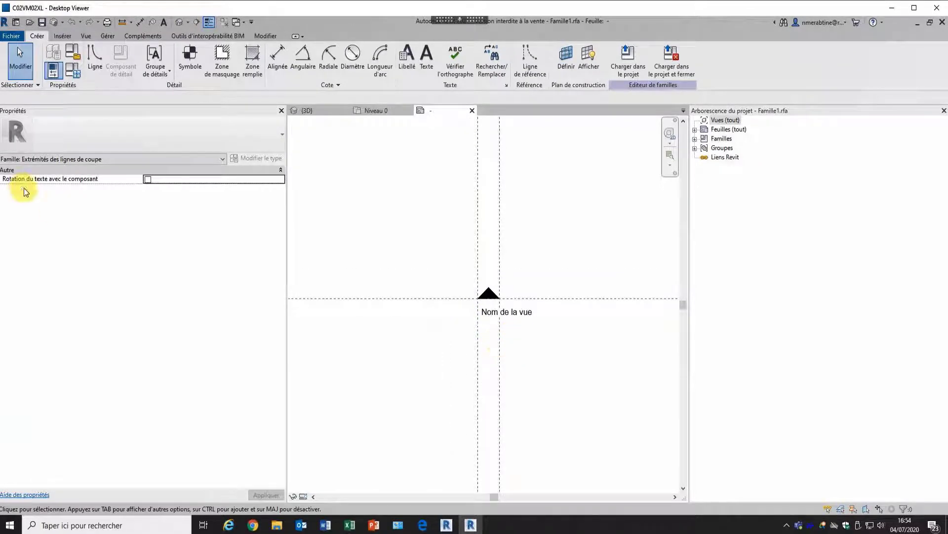
pyautogui.click(147, 179)
pyautogui.click(147, 180)
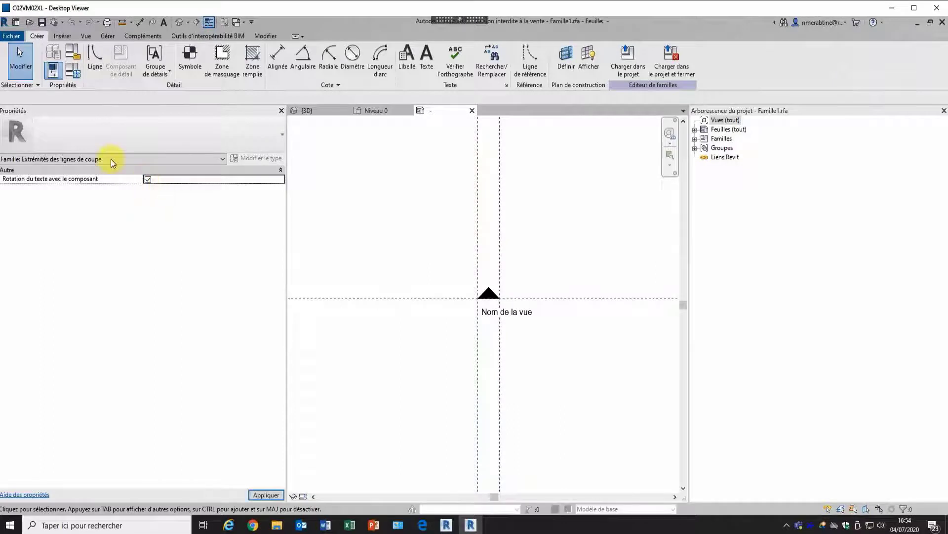
# Step: Load Famille1 into Projet2 and close it without saving, replacing the existing version and its parameter values
pyautogui.click(670, 64)
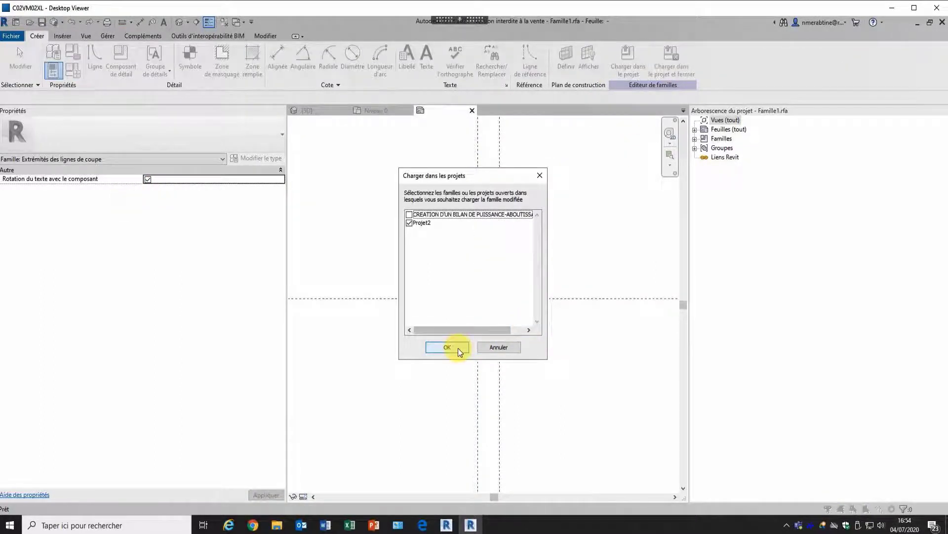
pyautogui.click(458, 348)
pyautogui.click(489, 277)
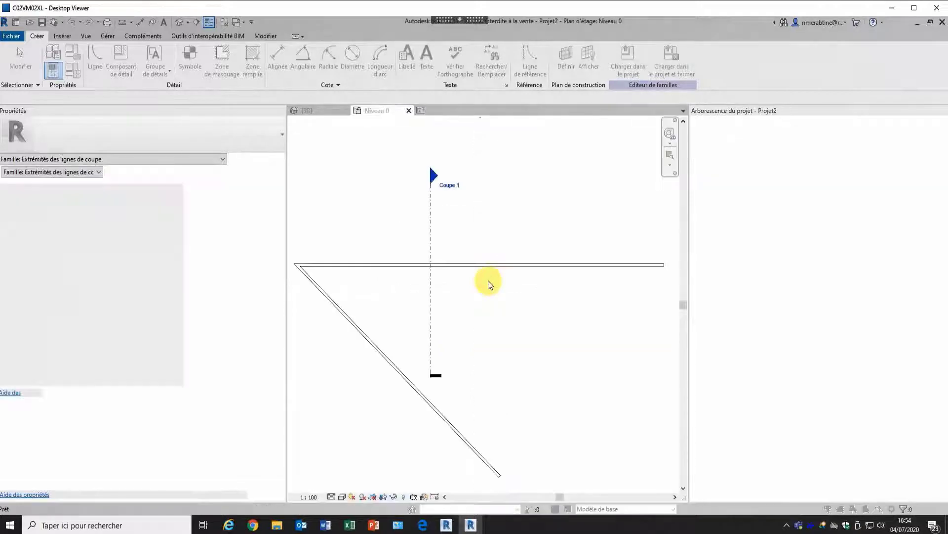
pyautogui.click(453, 262)
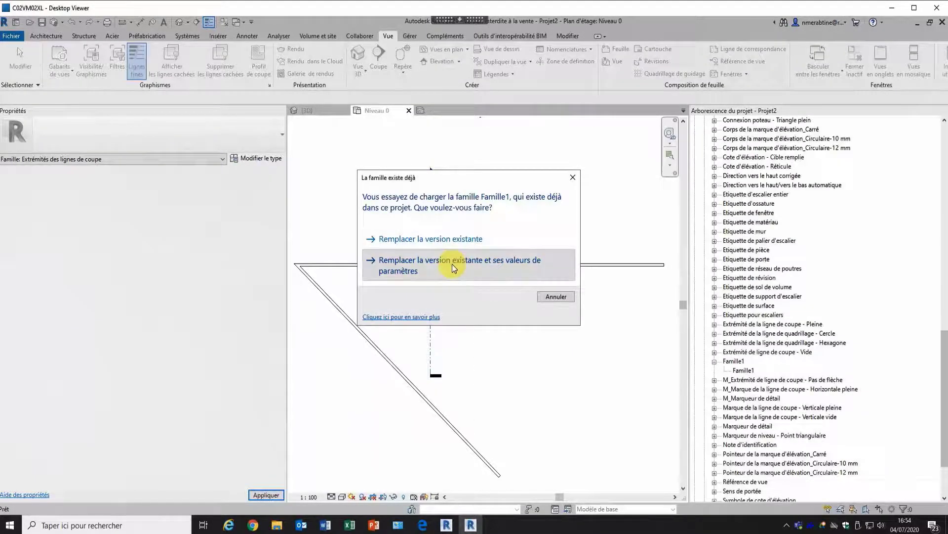
pyautogui.scroll(1, 425, 238)
pyautogui.scroll(2, 444, 230)
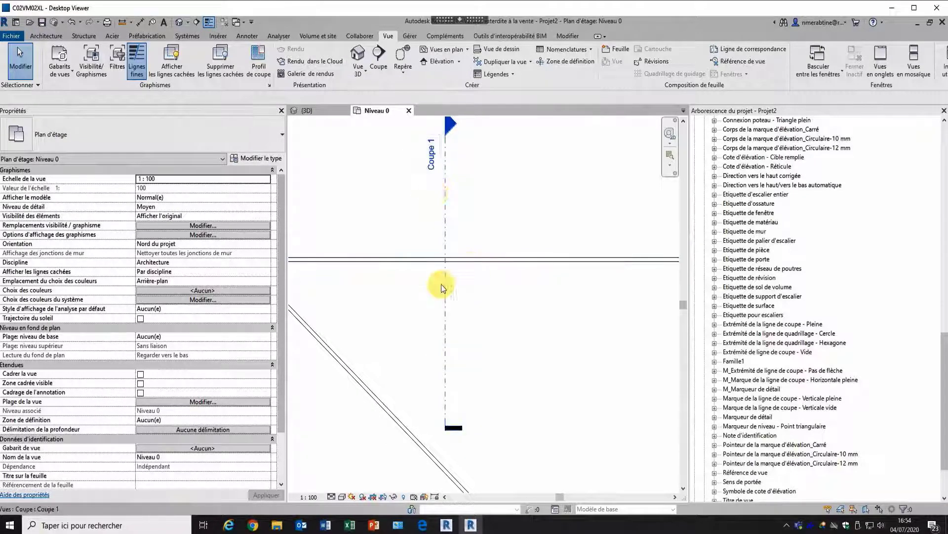
pyautogui.scroll(-2, 441, 284)
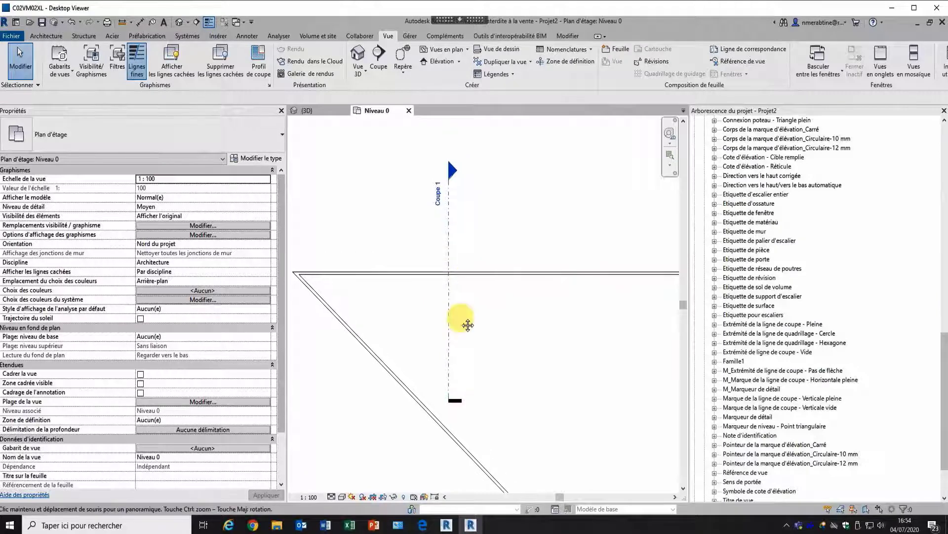
# Step: Rotate the vertical Coupe 1 section line clockwise about its midpoint so it runs obliquely across the horizontal wall
pyautogui.click(438, 281)
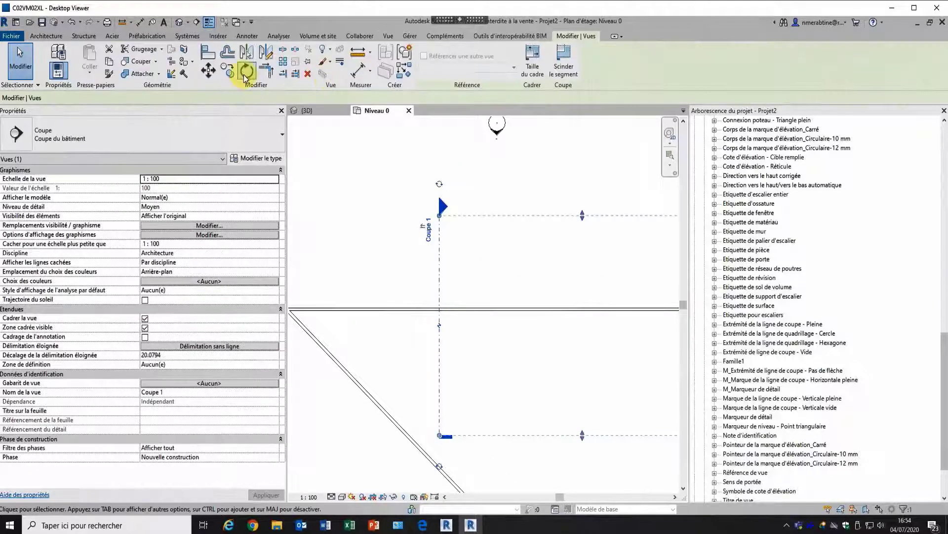
pyautogui.press('r')
pyautogui.press('o')
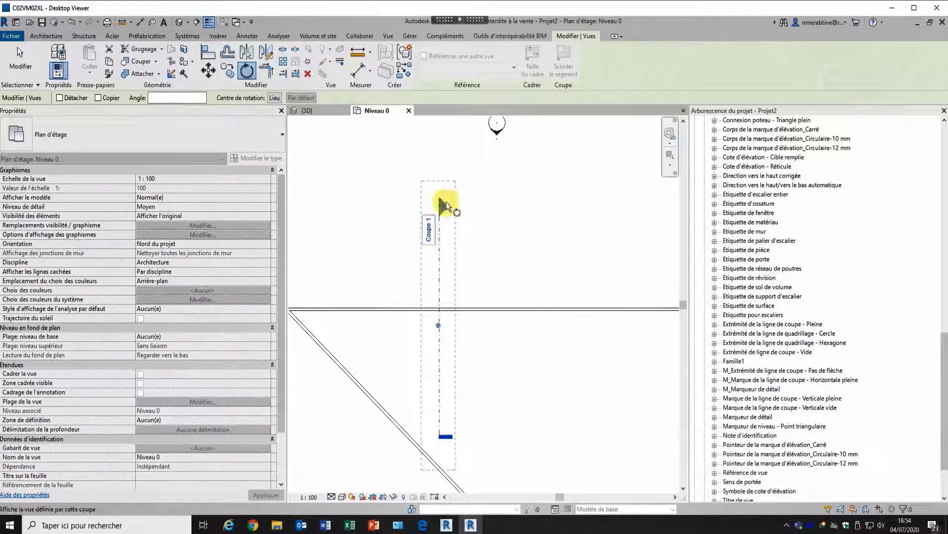
pyautogui.click(524, 224)
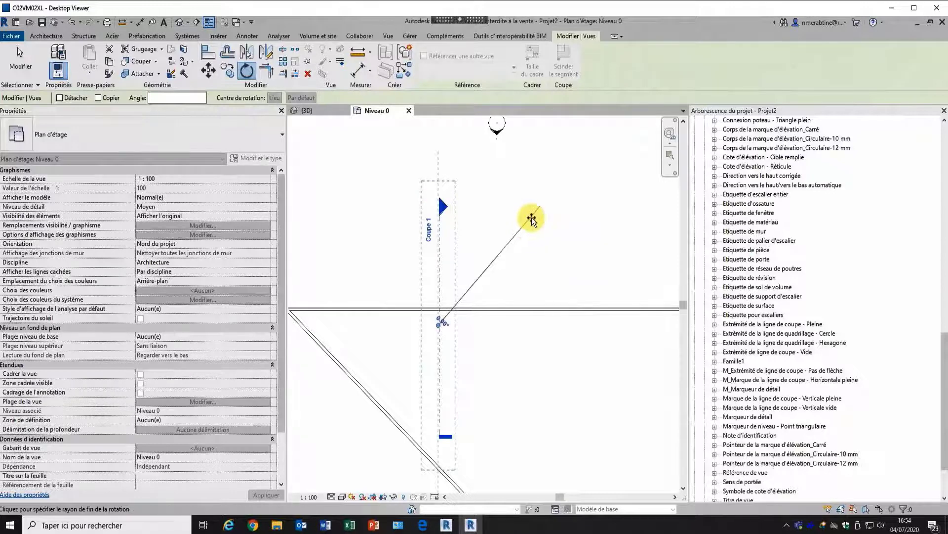
pyautogui.click(589, 262)
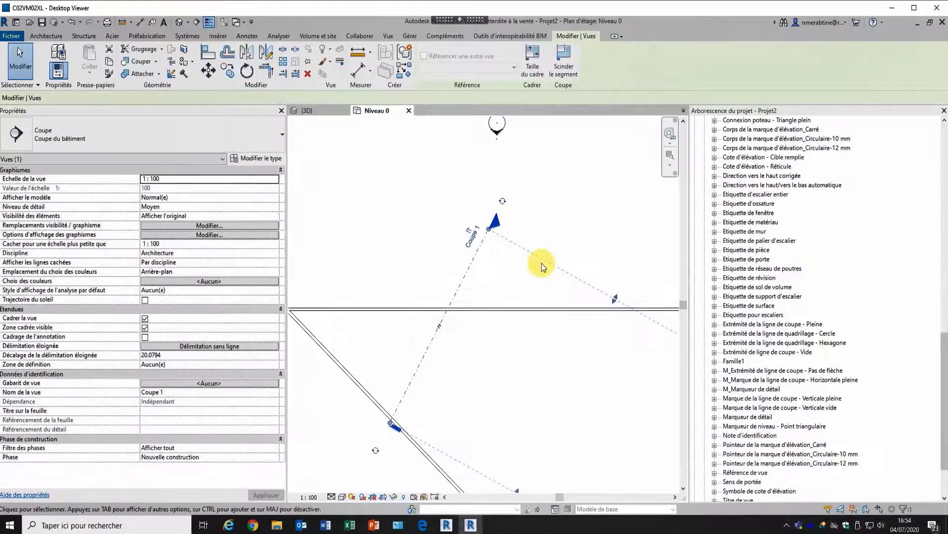
pyautogui.click(464, 259)
pyautogui.scroll(3, 466, 232)
pyautogui.moveTo(464, 259); pyautogui.dragTo(474, 212, button='middle')
pyautogui.scroll(-1, 464, 235)
pyautogui.scroll(-3, 474, 212)
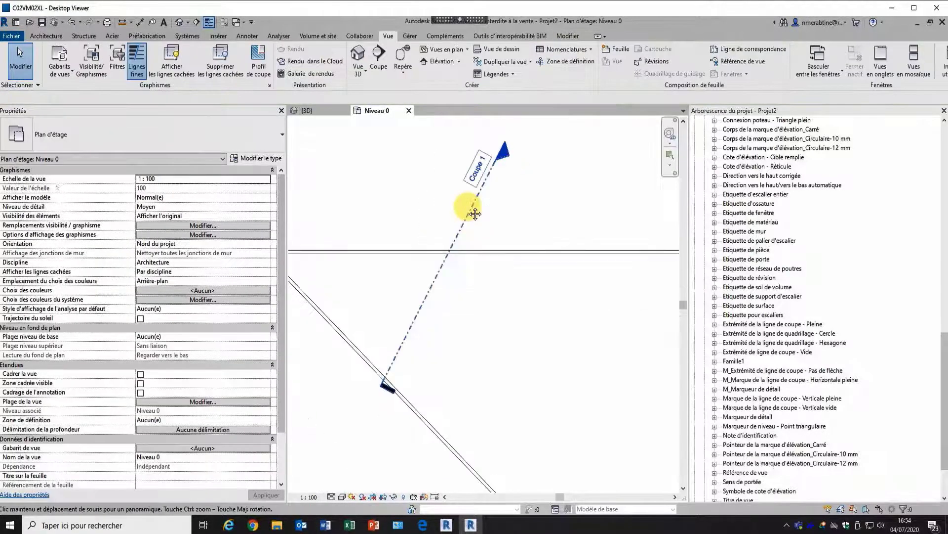
# Step: Extend the lower end of the Coupe 1 section line past the diagonal wall and stretch its lower crop boundary outward
pyautogui.scroll(1, 440, 286)
pyautogui.click(428, 286)
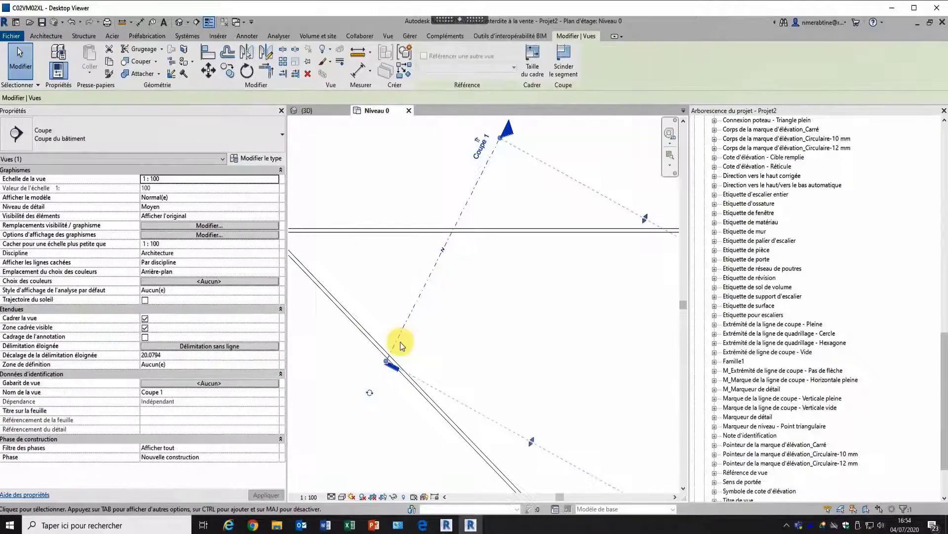
pyautogui.moveTo(387, 367); pyautogui.dragTo(366, 400)
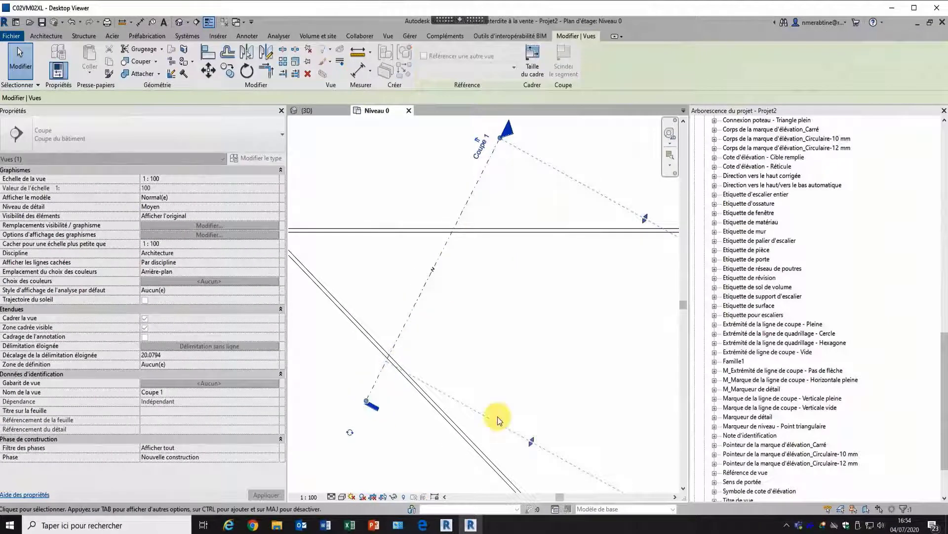
pyautogui.moveTo(532, 441); pyautogui.dragTo(500, 482)
pyautogui.scroll(-2, 490, 369)
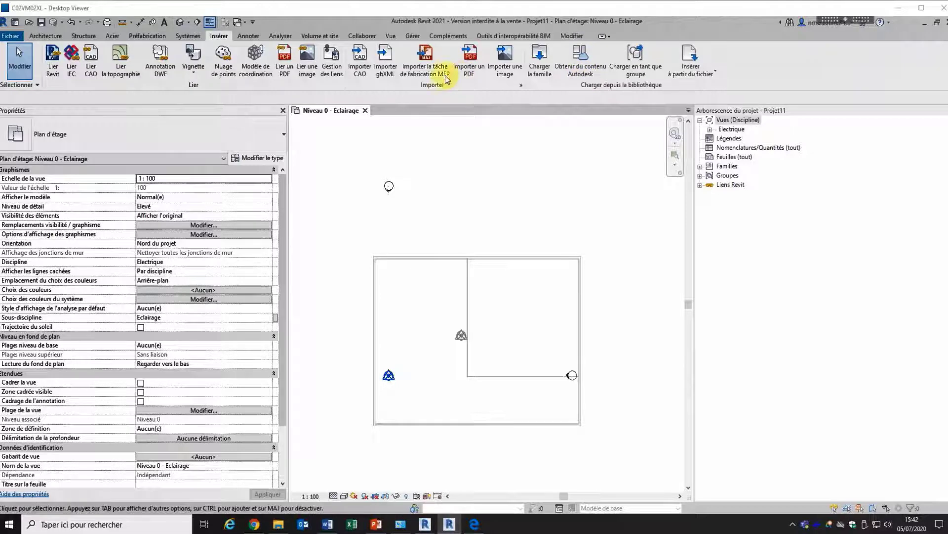
# Step: Open Autodesk's online Revit 2021 content page and look through the template and library downloads listed by language
pyautogui.click(579, 70)
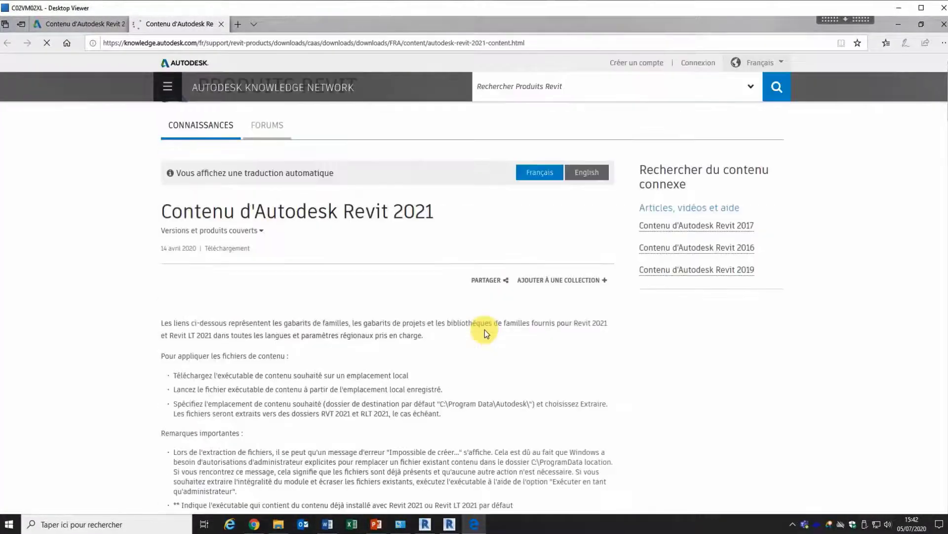
pyautogui.scroll(-5, 484, 330)
pyautogui.scroll(-15, 485, 330)
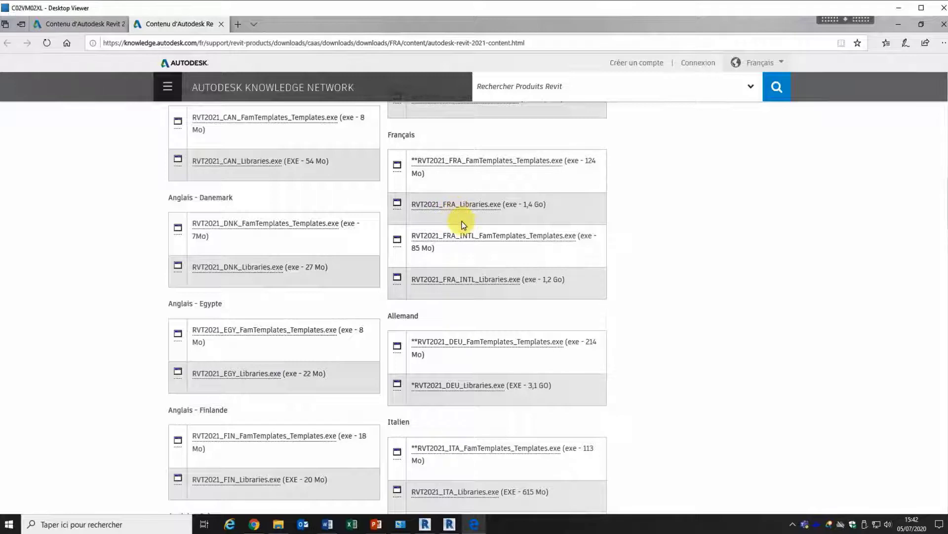
pyautogui.scroll(-5, 459, 242)
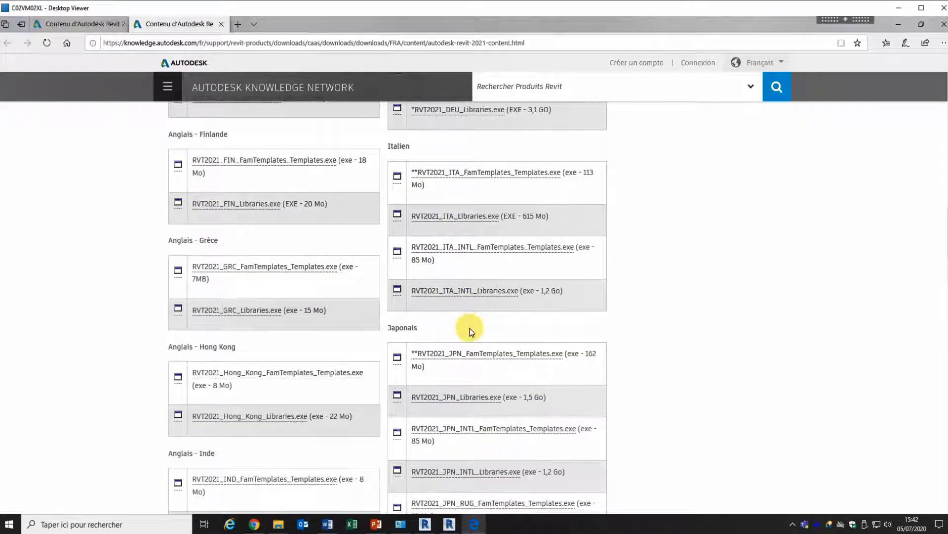
pyautogui.scroll(-2, 474, 330)
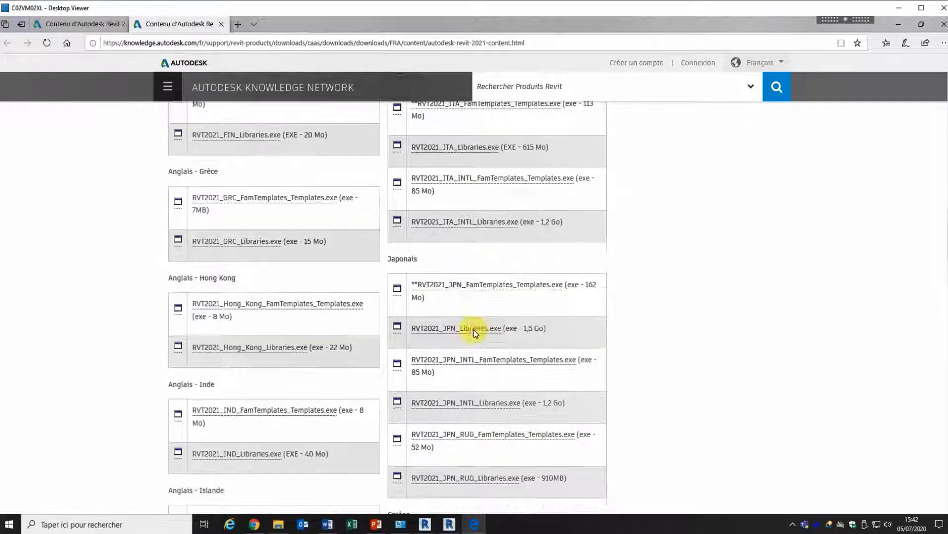
# Step: Download RVT2021_FRA_Libraries.exe from the Français section and choose to run it
pyautogui.scroll(4, 418, 275)
pyautogui.scroll(3, 441, 207)
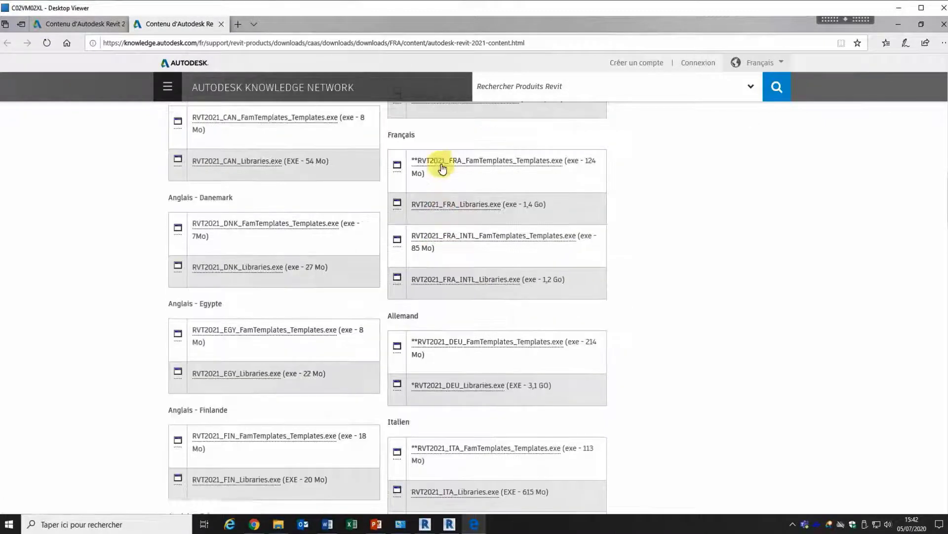
pyautogui.click(447, 204)
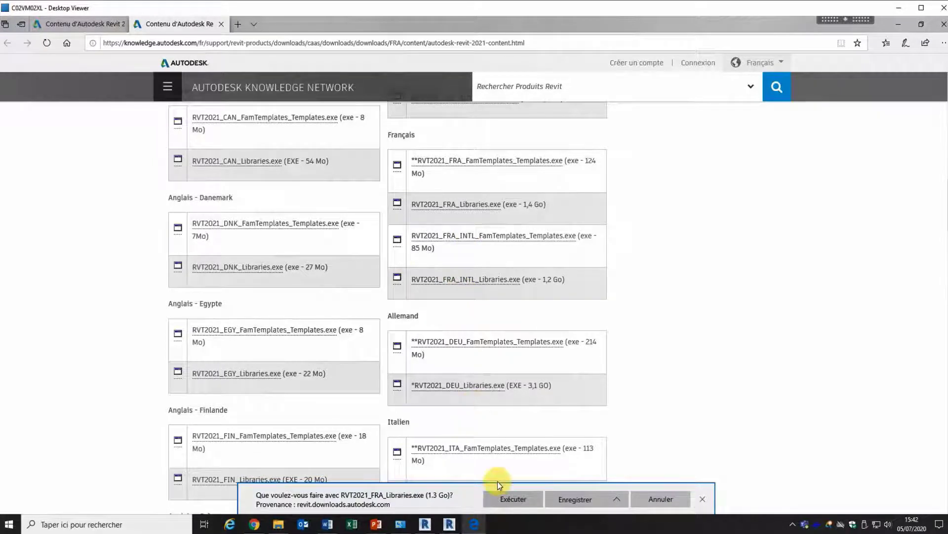
pyautogui.click(508, 499)
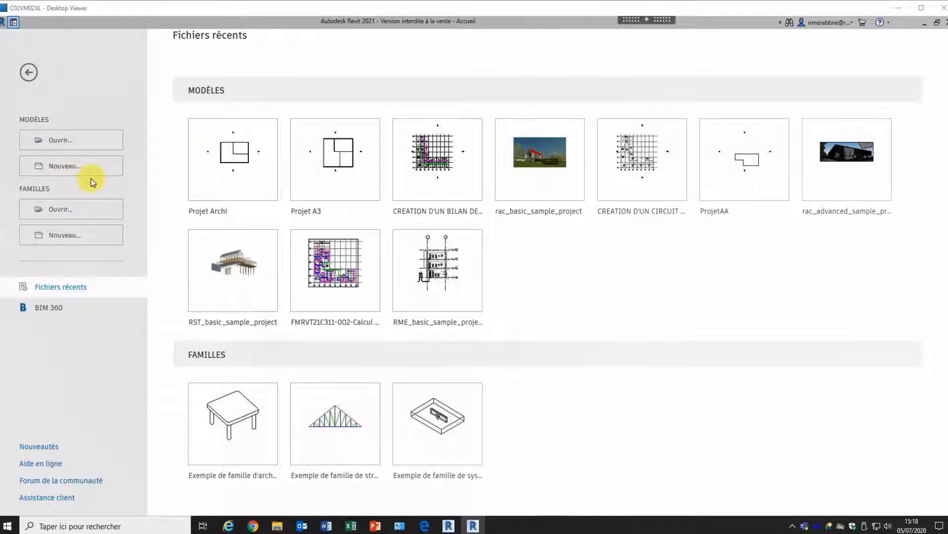
# Step: Create a new project from the Gabarit architectural template
pyautogui.click(80, 165)
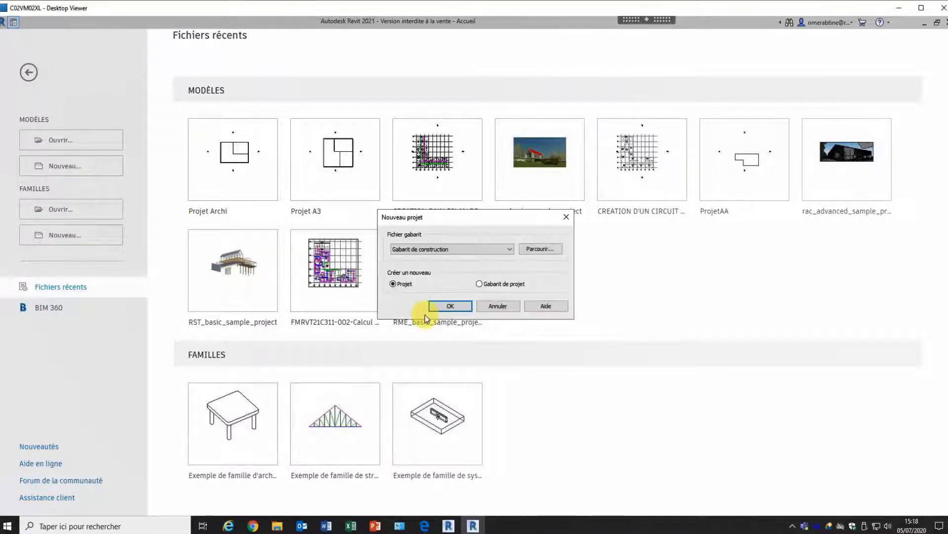
pyautogui.click(454, 251)
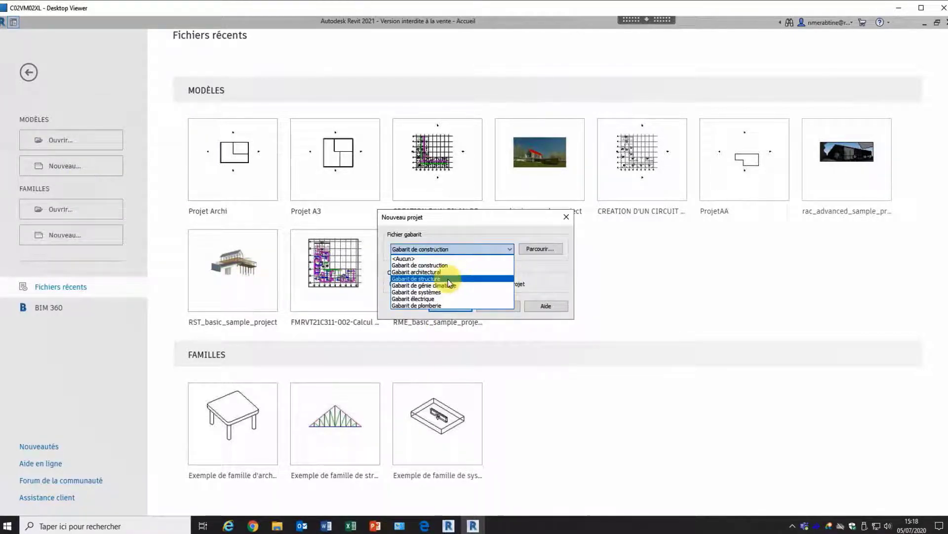
pyautogui.click(447, 273)
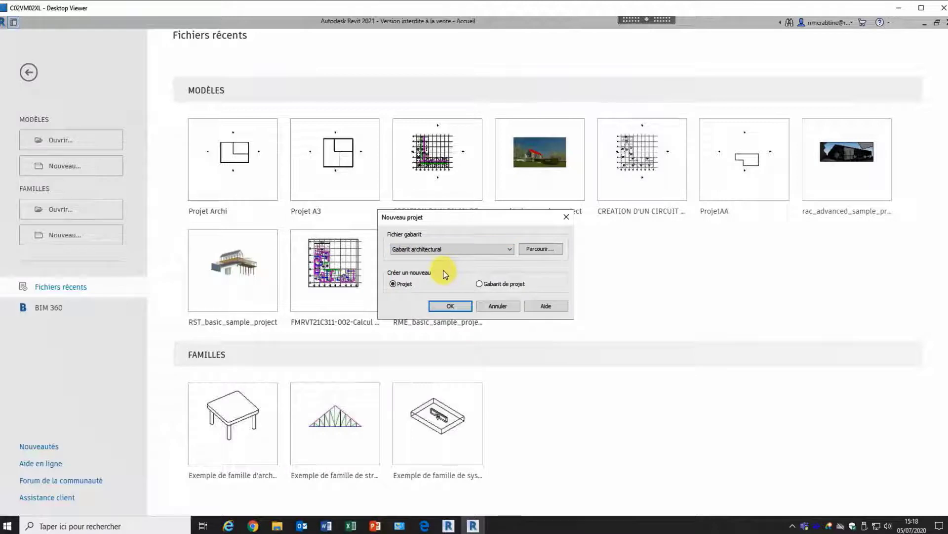
pyautogui.click(451, 307)
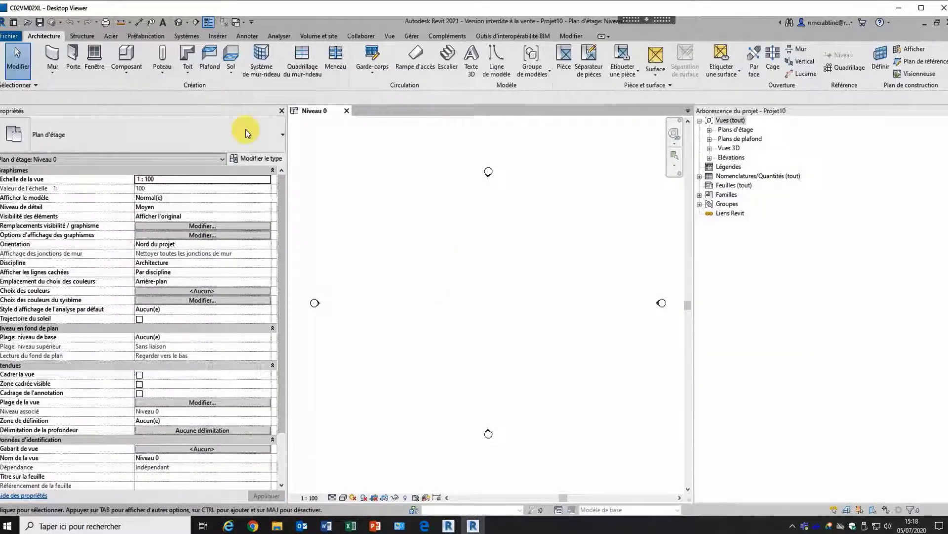
# Step: Draw a rectangle of Ext. Brique 22 + Isolant 10 architectural walls in the middle of the four elevation markers on Niveau 0
pyautogui.click(53, 69)
pyautogui.click(90, 94)
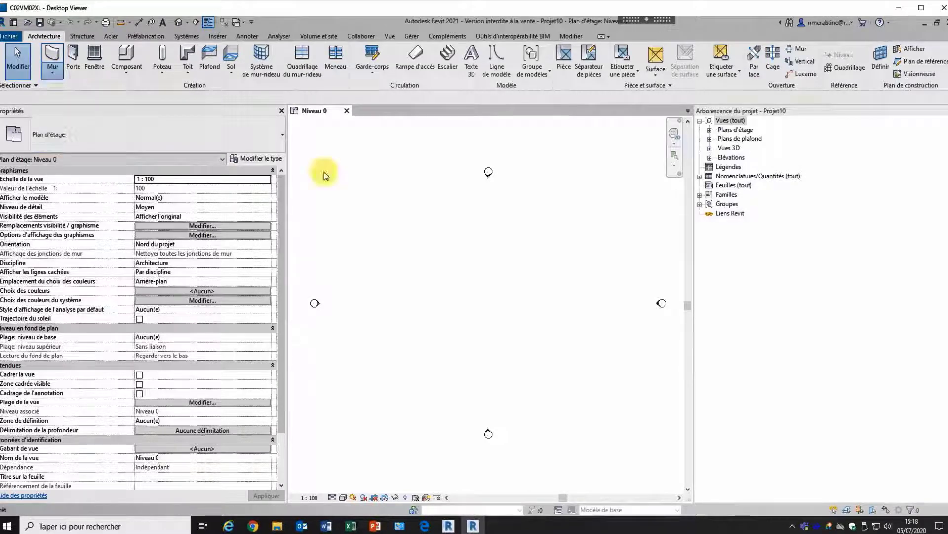
pyautogui.click(74, 135)
pyautogui.click(81, 210)
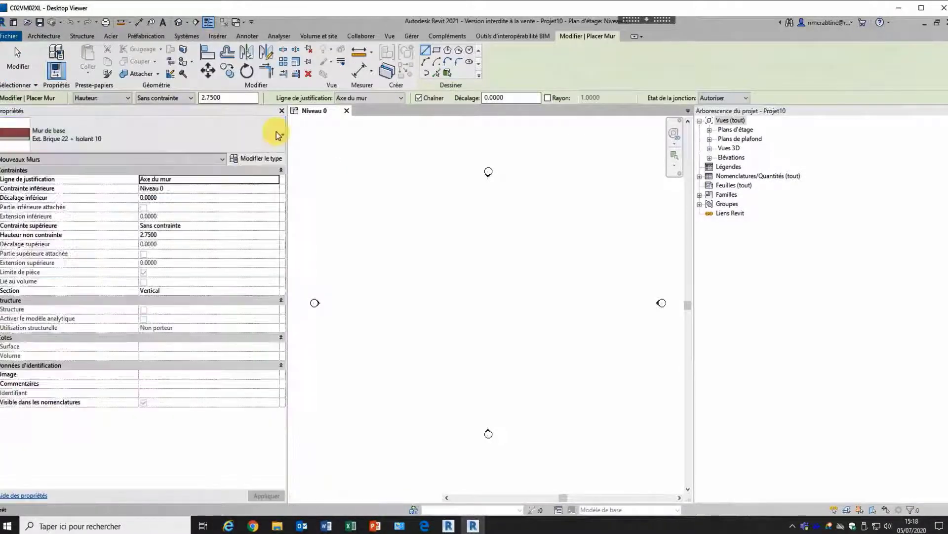
pyautogui.click(437, 50)
pyautogui.click(414, 237)
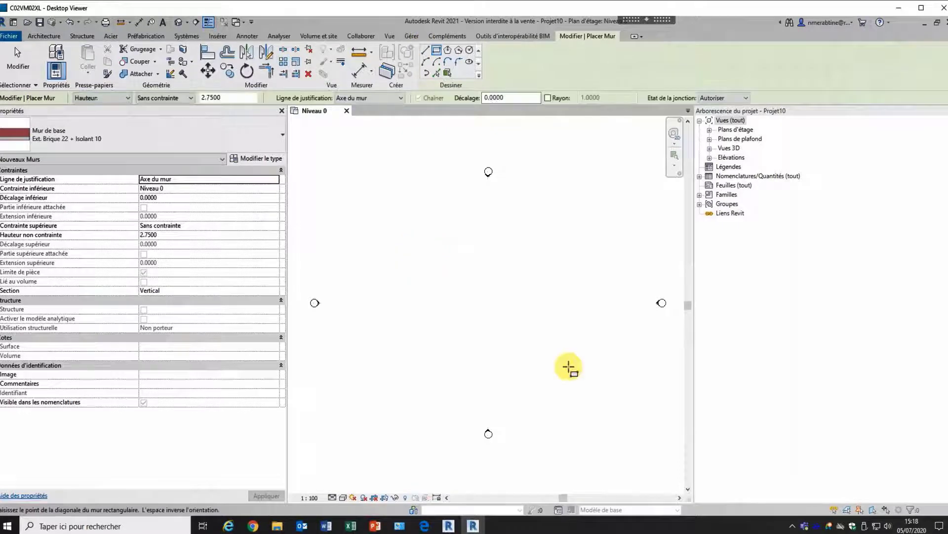
pyautogui.click(589, 379)
pyautogui.press('Escape')
pyautogui.press('Escape')
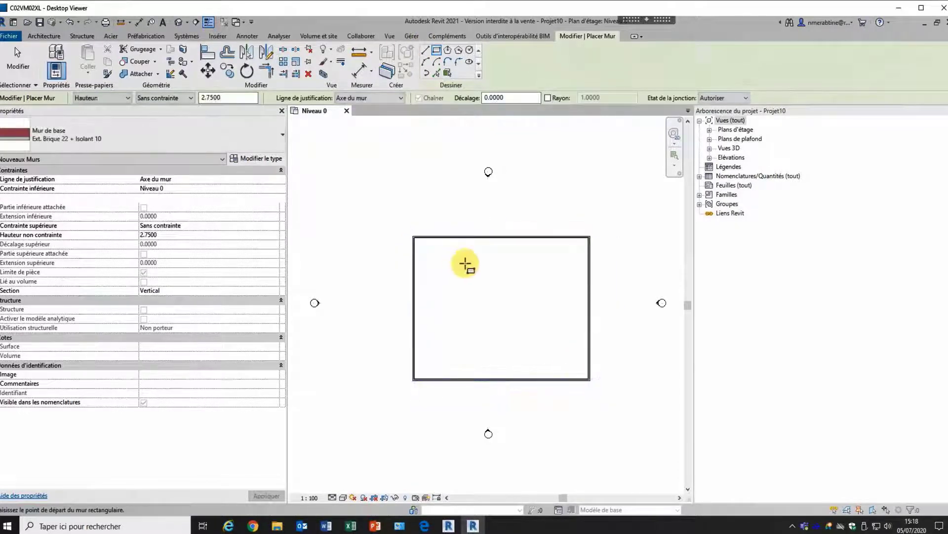
# Step: Draw an L-shaped Générique - Int. 70 mm partition from about 12.4 m along the upper wall down and across to the right wall
pyautogui.scroll(1, 411, 236)
pyautogui.click(52, 73)
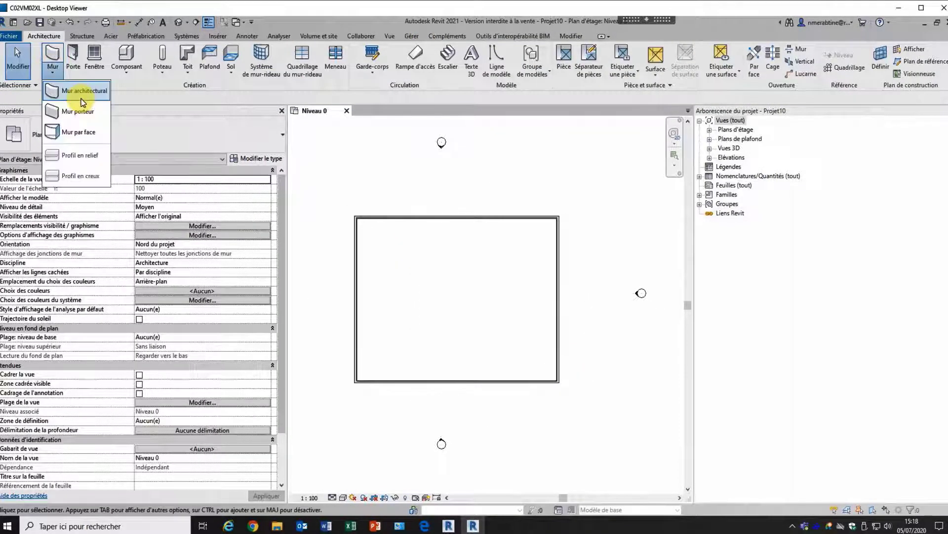
pyautogui.click(82, 94)
pyautogui.click(128, 136)
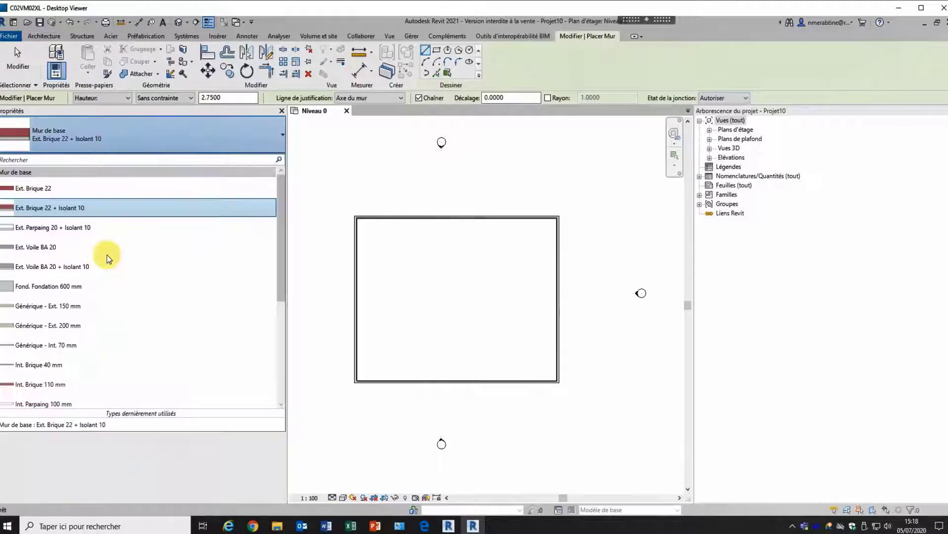
pyautogui.click(99, 346)
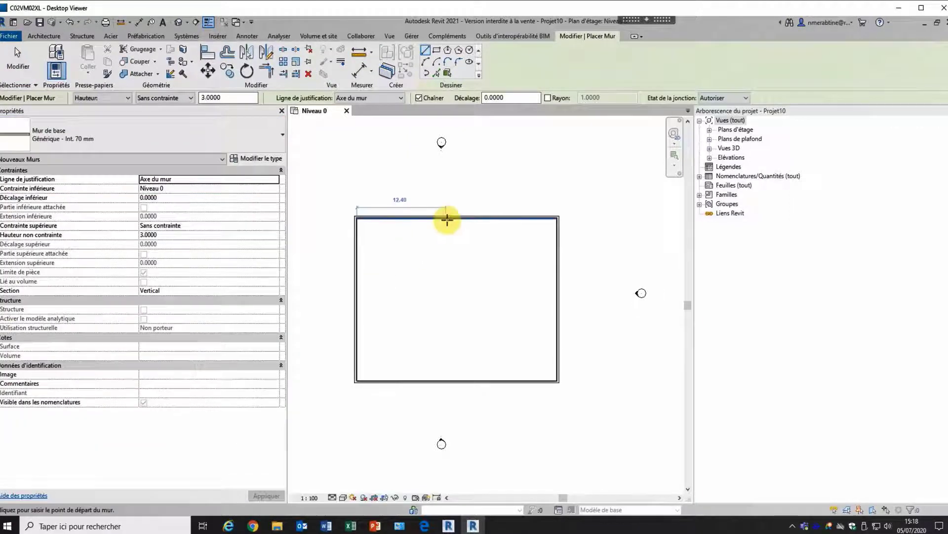
pyautogui.click(447, 217)
pyautogui.click(505, 328)
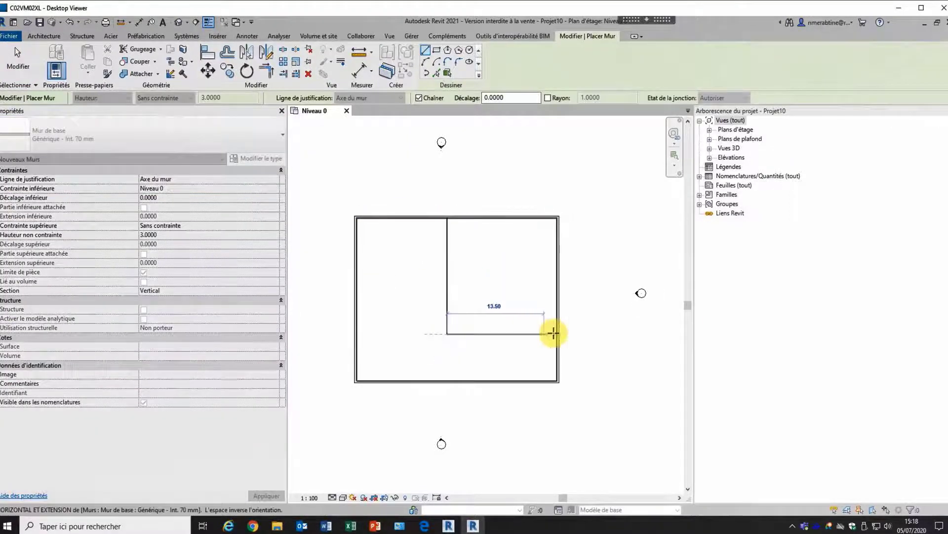
pyautogui.click(553, 333)
pyautogui.press('Escape')
pyautogui.press('Escape')
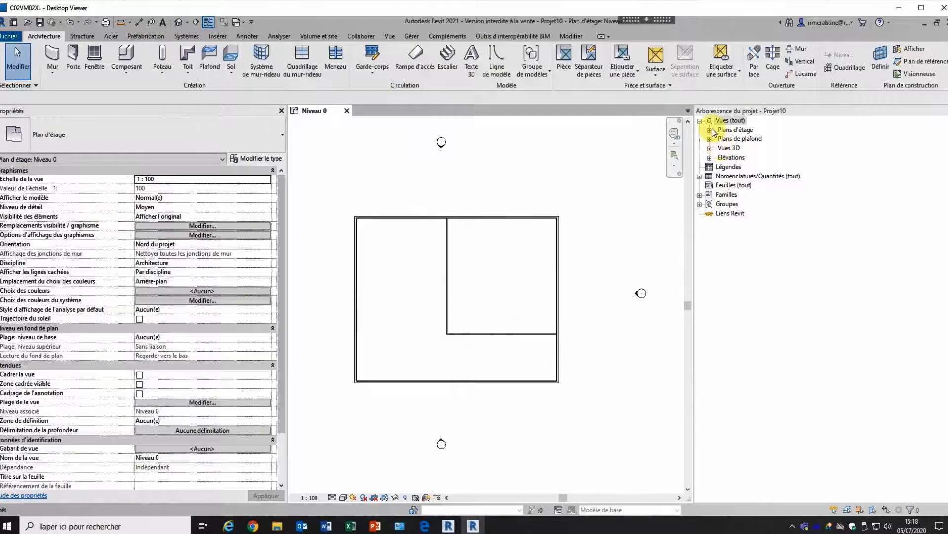
# Step: Open the Plan Masse floor plan and examine the project base point's position relative to the walls
pyautogui.click(710, 130)
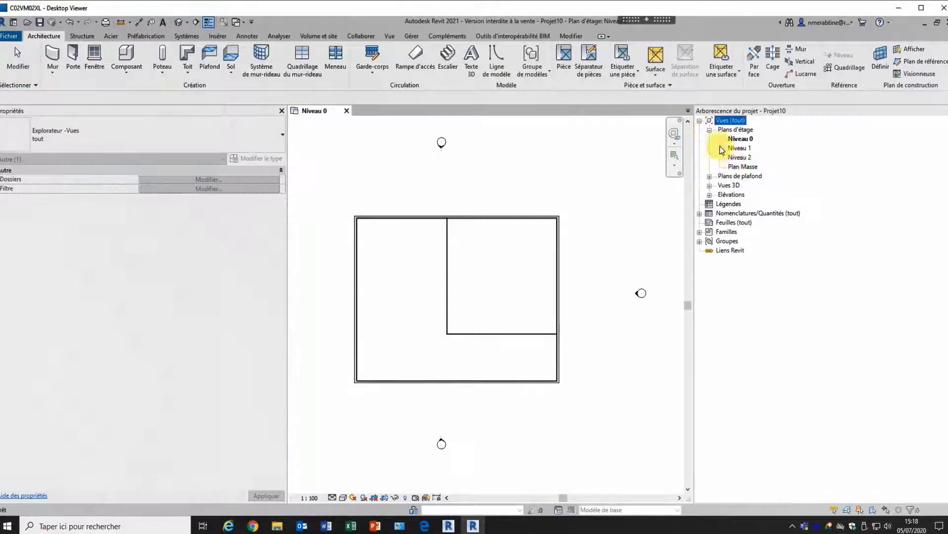
pyautogui.doubleClick(735, 167)
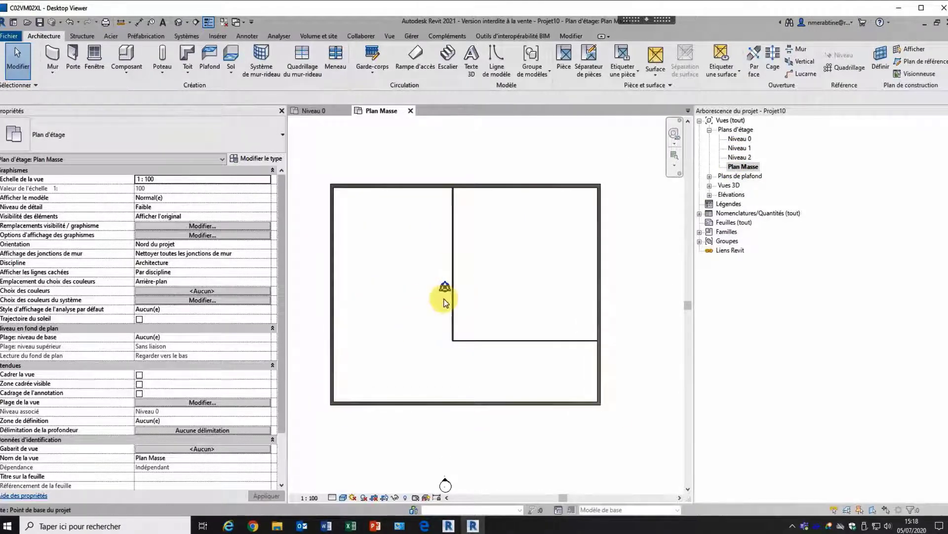
pyautogui.scroll(1, 445, 284)
pyautogui.scroll(-2, 446, 284)
pyautogui.scroll(2, 446, 287)
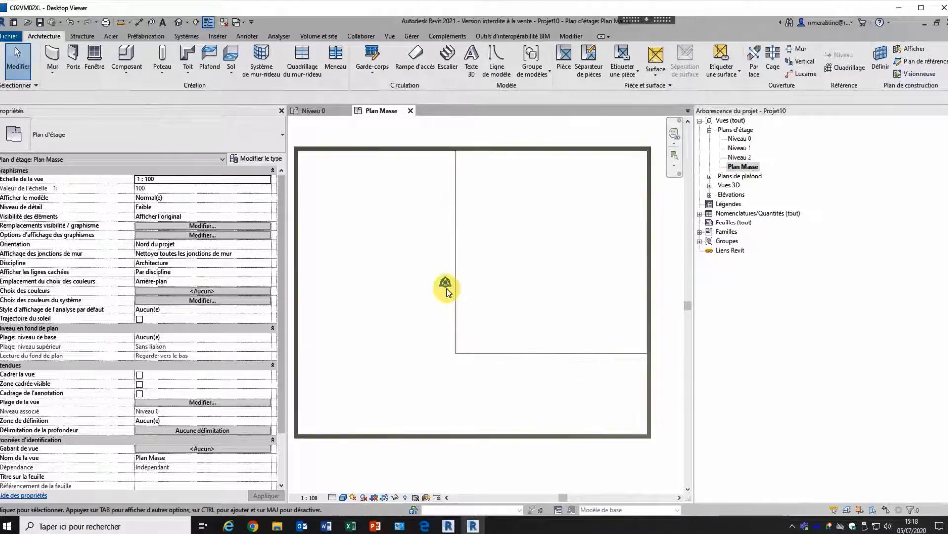
pyautogui.scroll(-2, 446, 289)
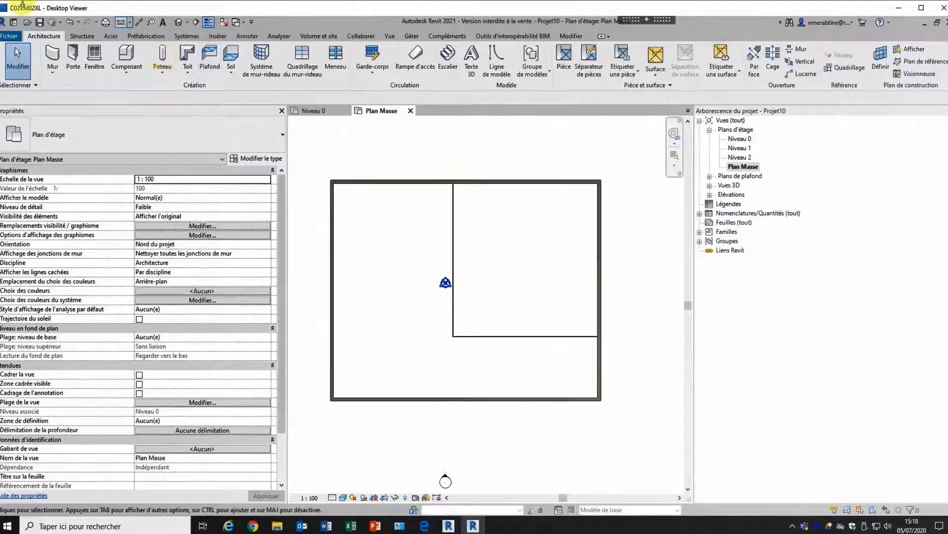
# Step: Save the project as "Projet Archi" and close its Plan Masse and Niveau 0 views
pyautogui.click(8, 36)
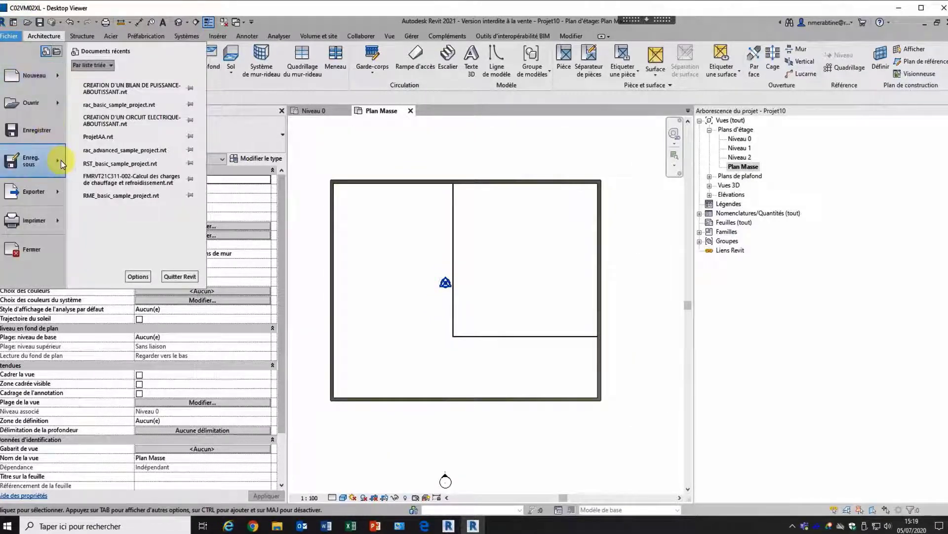
pyautogui.moveTo(61, 160)
pyautogui.click(127, 133)
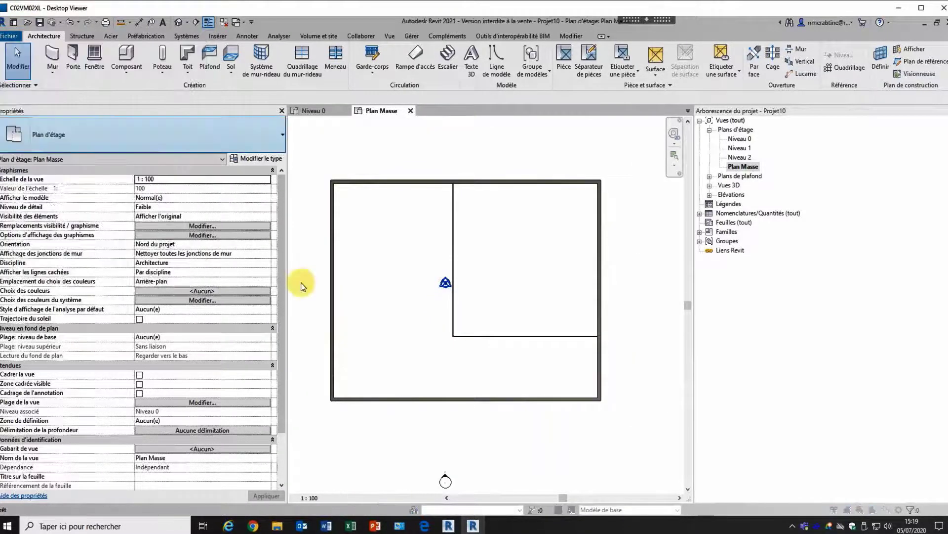
pyautogui.moveTo(428, 363); pyautogui.dragTo(418, 345)
pyautogui.press('BackSpace')
pyautogui.press('BackSpace')
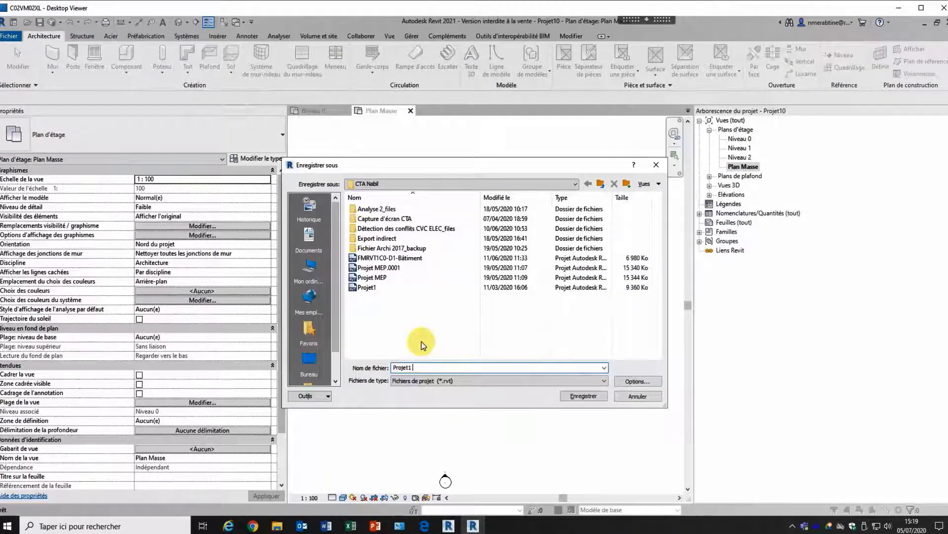
pyautogui.write('Archi')
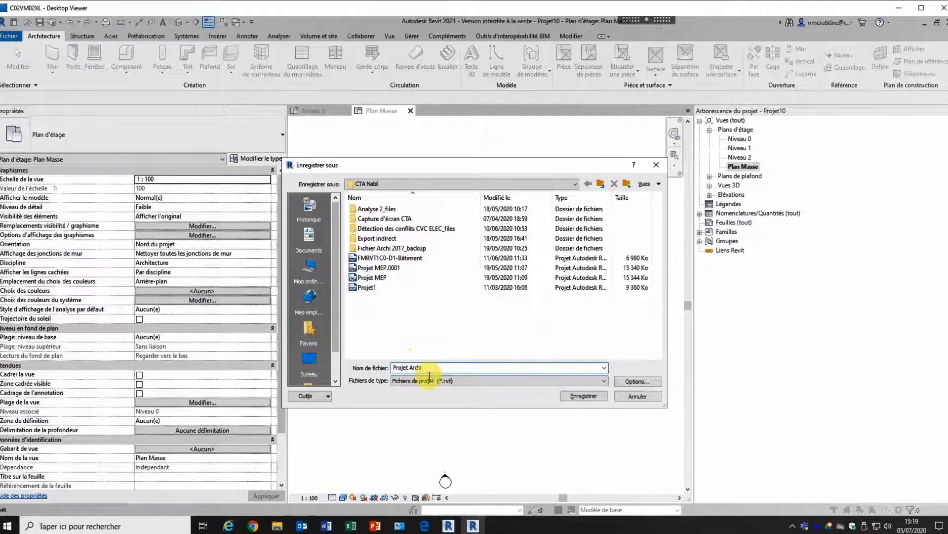
pyautogui.click(582, 396)
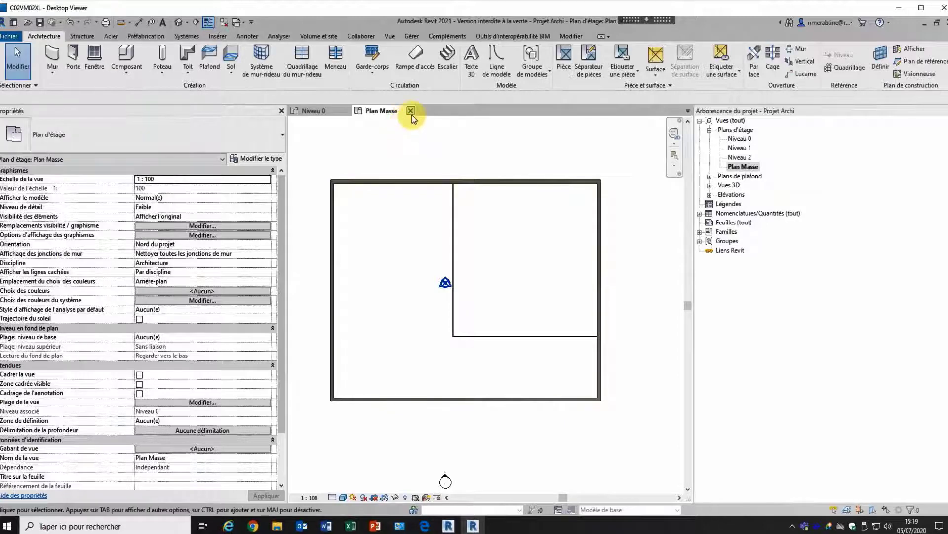
pyautogui.click(411, 111)
pyautogui.click(347, 111)
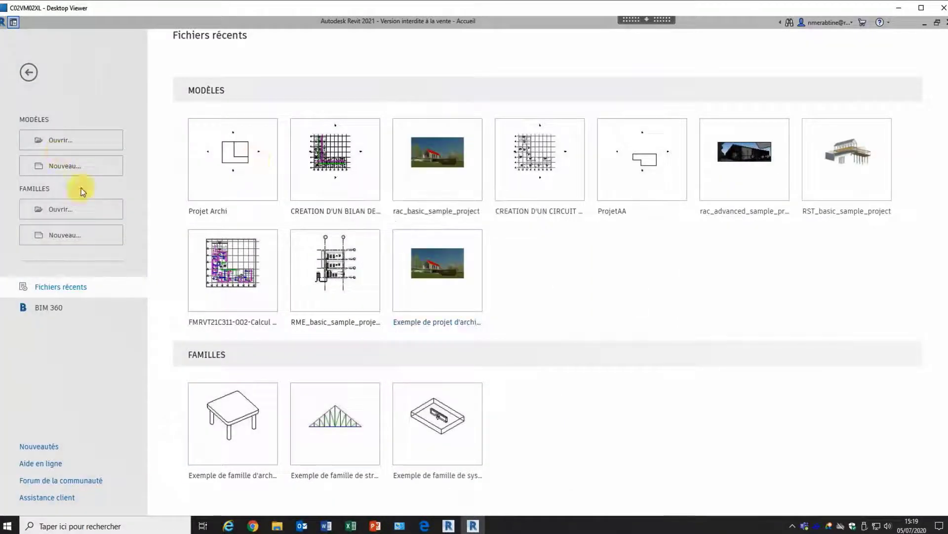
# Step: Create a new project from the Gabarit électrique template
pyautogui.click(73, 168)
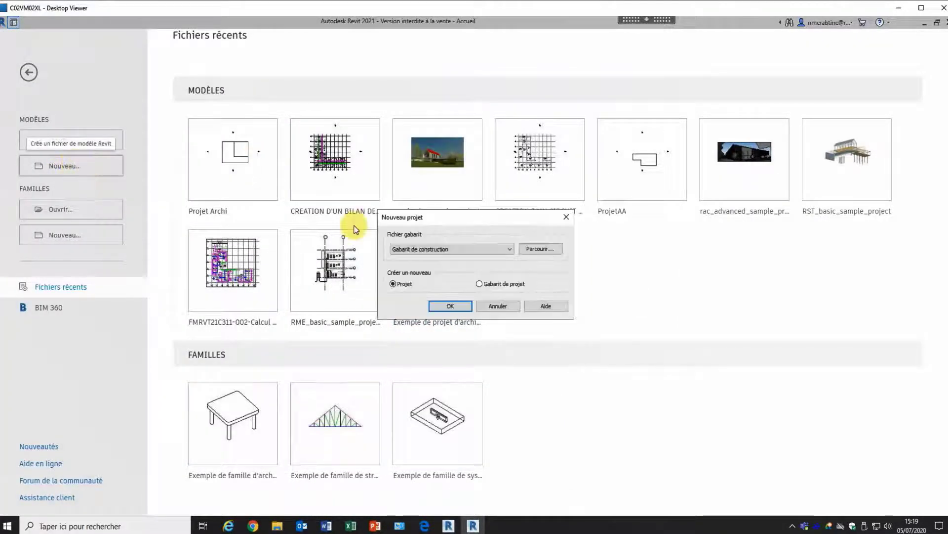
pyautogui.click(456, 248)
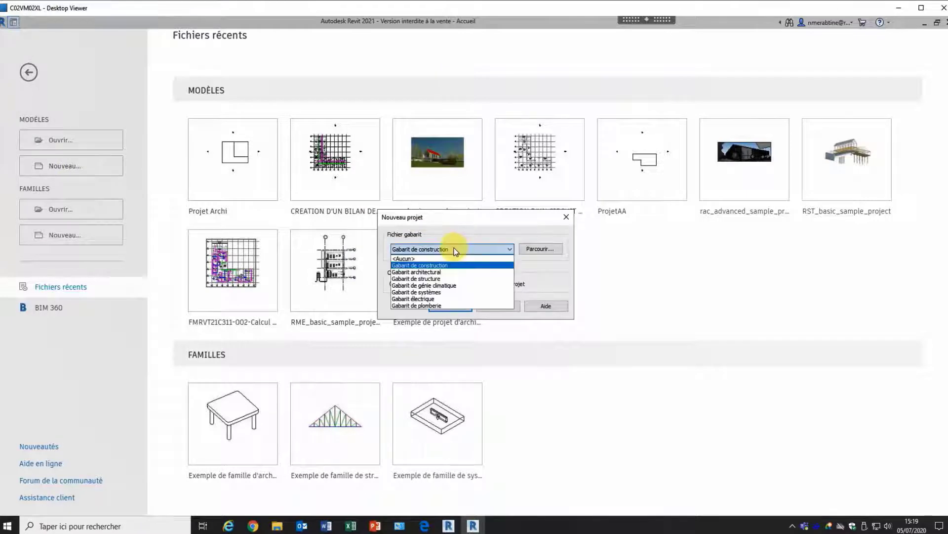
pyautogui.click(440, 299)
pyautogui.click(440, 306)
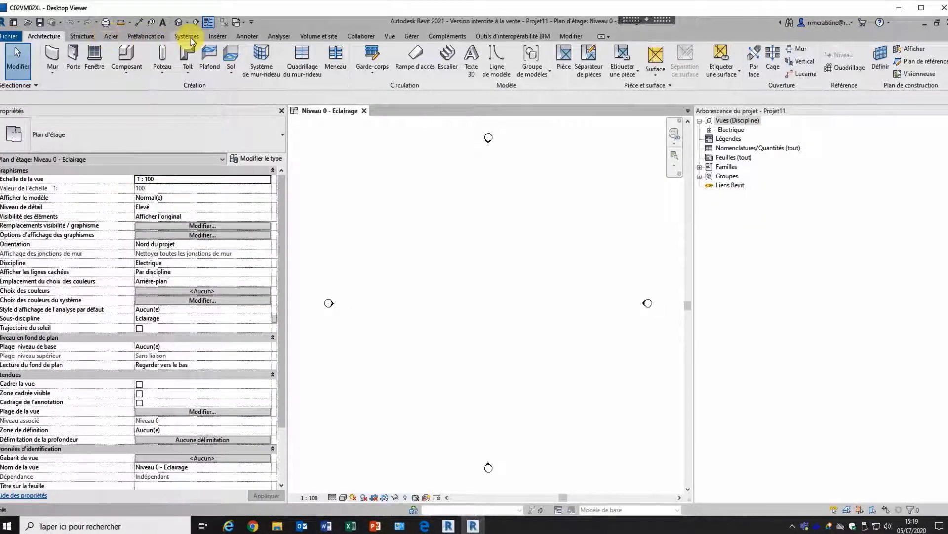
# Step: Link Projet Archi.rvt into the Niveau 0 - Eclairage view with Auto - Origine interne vers origine interne positioning
pyautogui.click(217, 36)
pyautogui.click(51, 62)
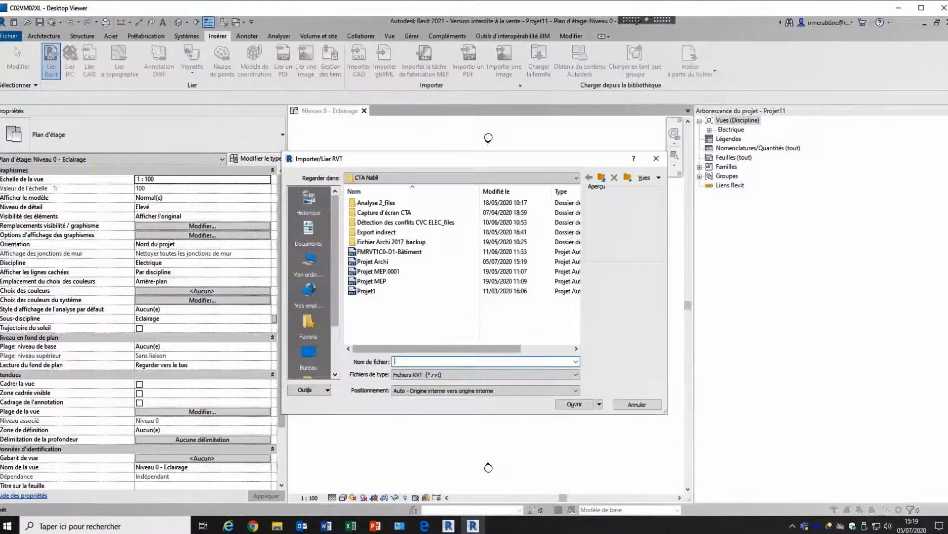
pyautogui.click(435, 262)
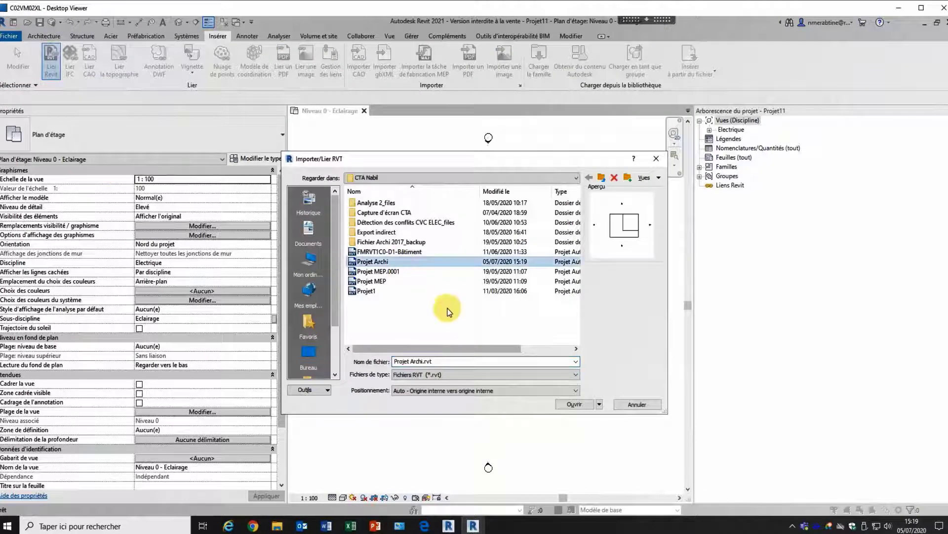
pyautogui.click(575, 404)
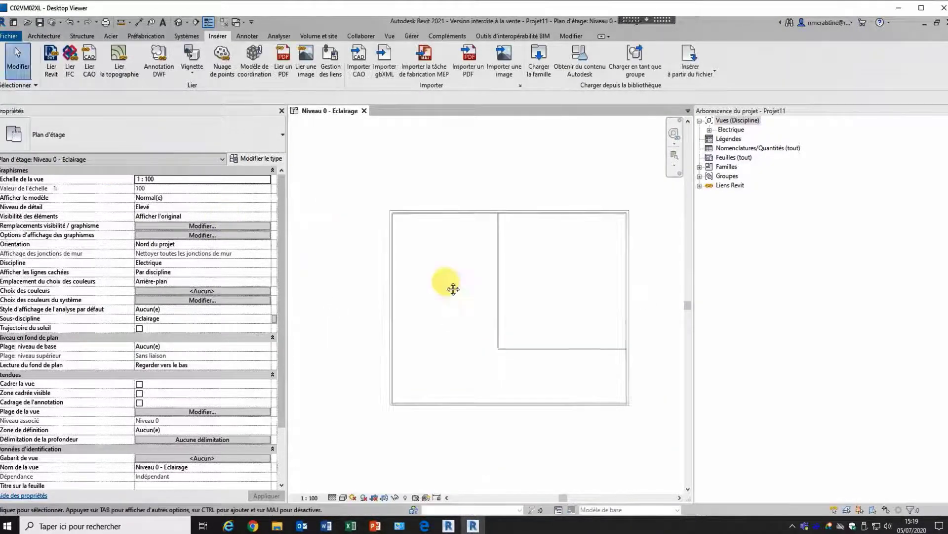
pyautogui.moveTo(453, 289); pyautogui.dragTo(424, 290, button='middle')
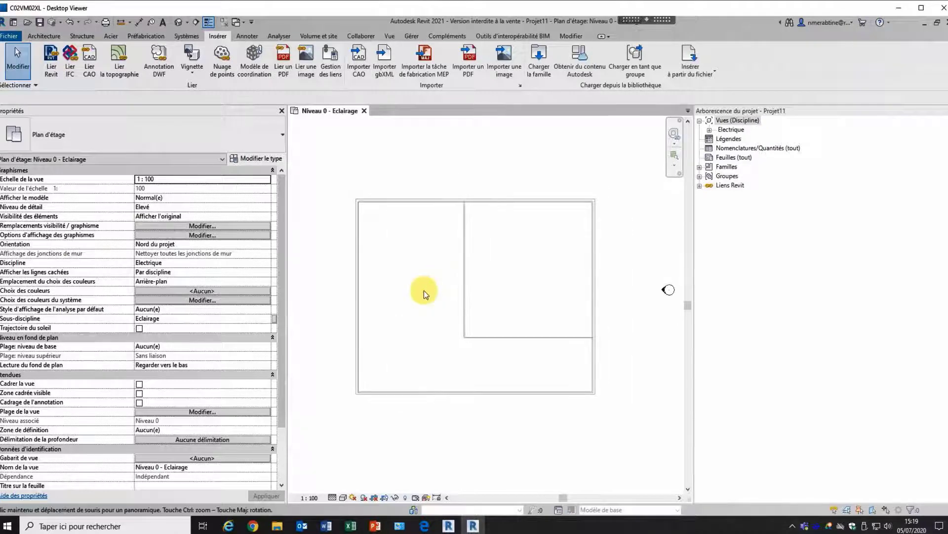
# Step: Set the model categories of the Projet Archi.rvt link to Personnalisé in the Niveau 0 - Eclairage view's visibility overrides
pyautogui.click(203, 227)
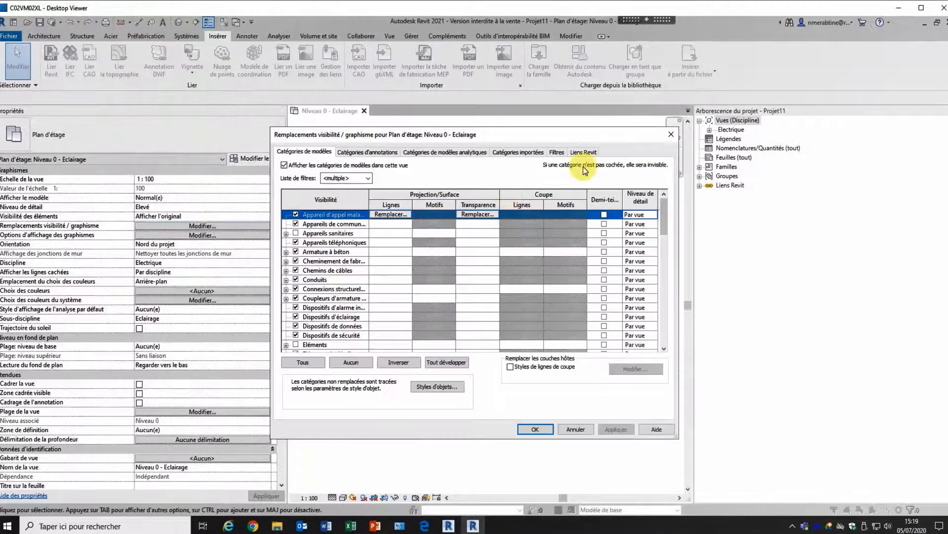
pyautogui.click(583, 152)
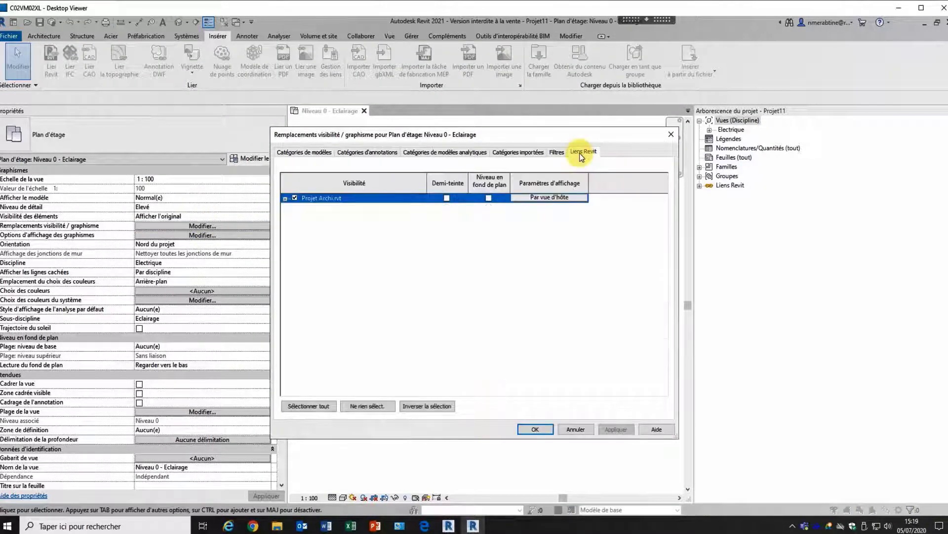
pyautogui.click(545, 198)
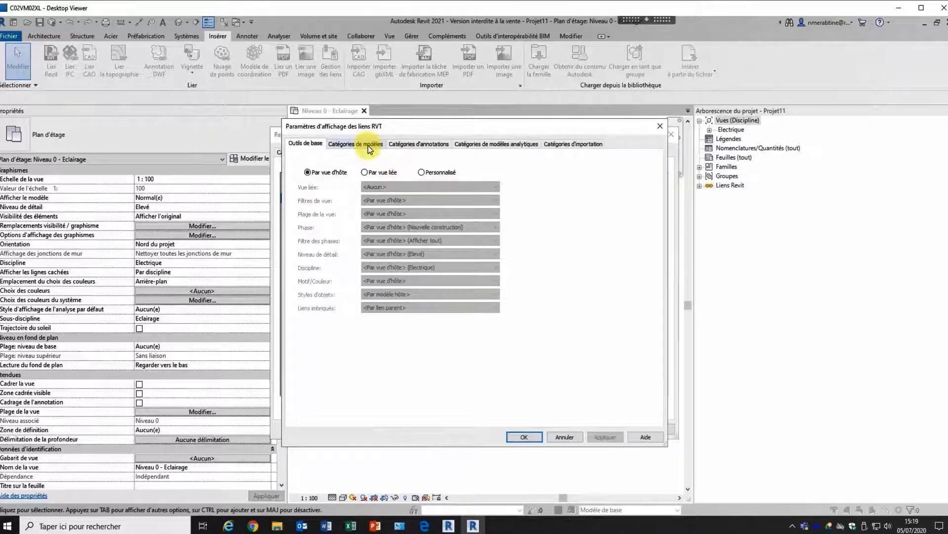
pyautogui.click(378, 145)
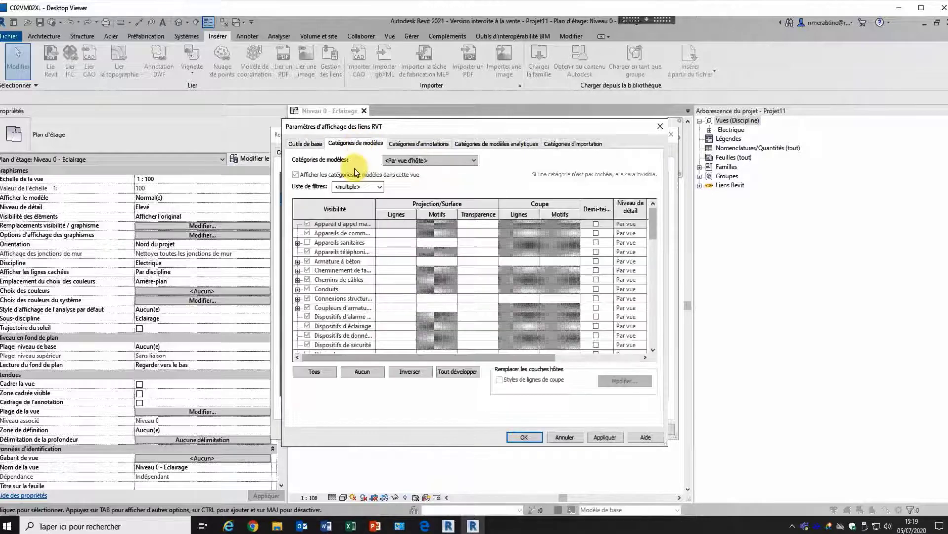
pyautogui.click(405, 160)
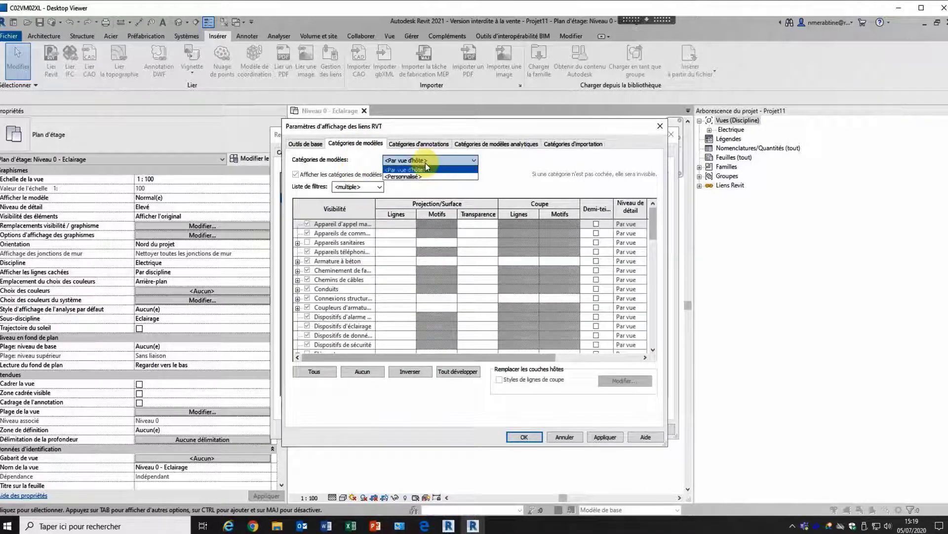
pyautogui.click(425, 176)
# Step: Show the project base point and survey point under the link's Site category and apply the display settings
pyautogui.click(346, 317)
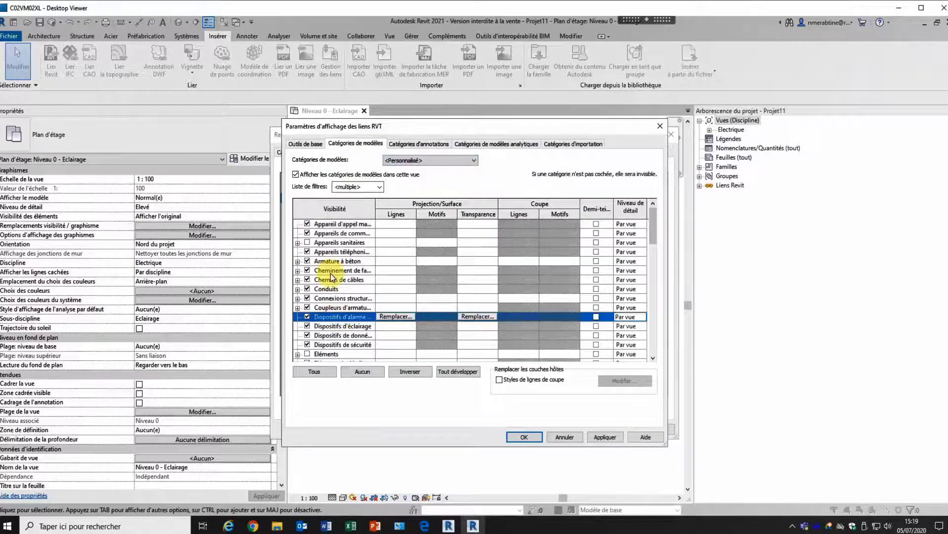
pyautogui.scroll(-3, 331, 276)
pyautogui.click(334, 299)
pyautogui.scroll(-7, 334, 301)
pyautogui.click(299, 345)
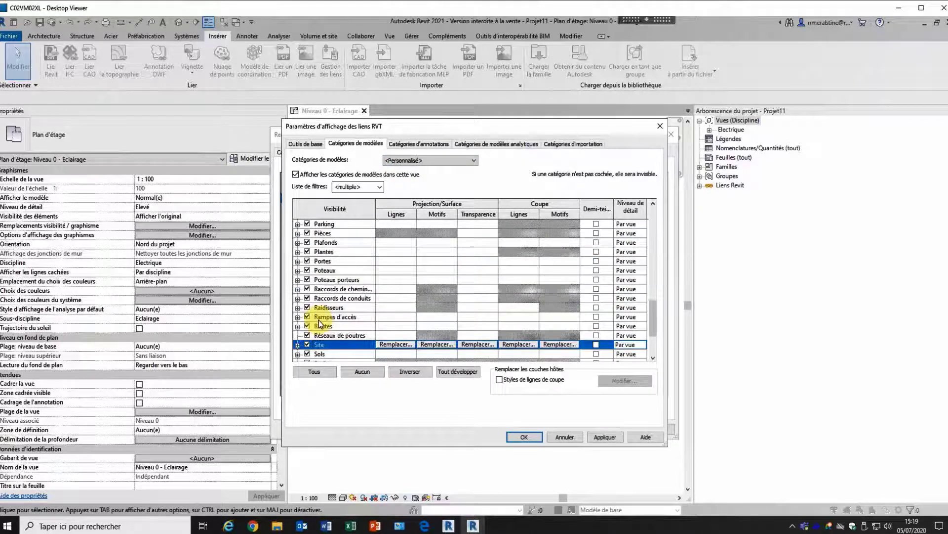
pyautogui.click(297, 345)
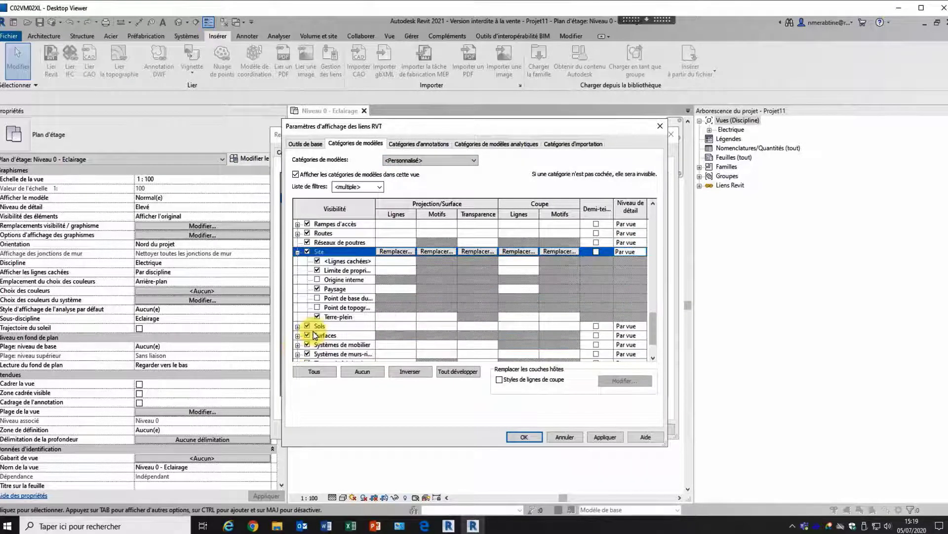
pyautogui.click(319, 305)
pyautogui.click(317, 298)
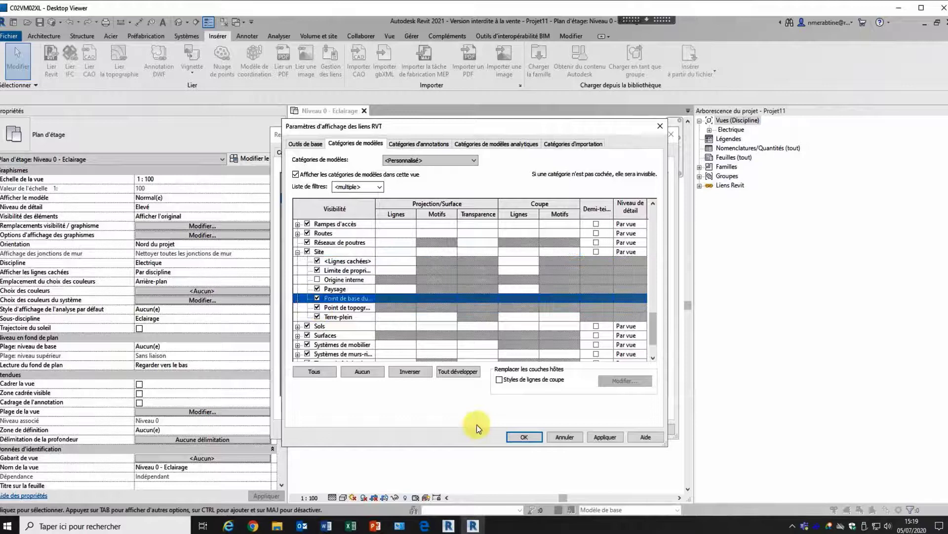
pyautogui.click(605, 436)
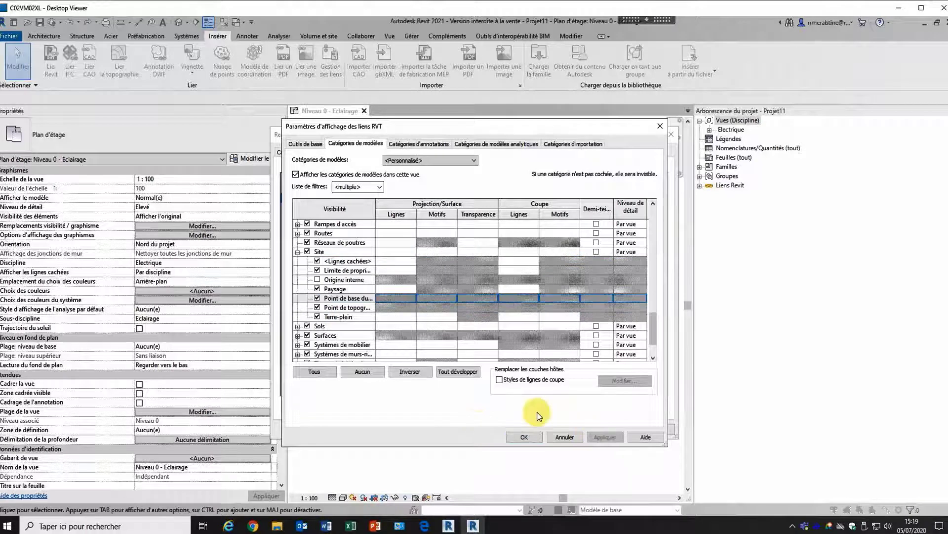
pyautogui.click(531, 437)
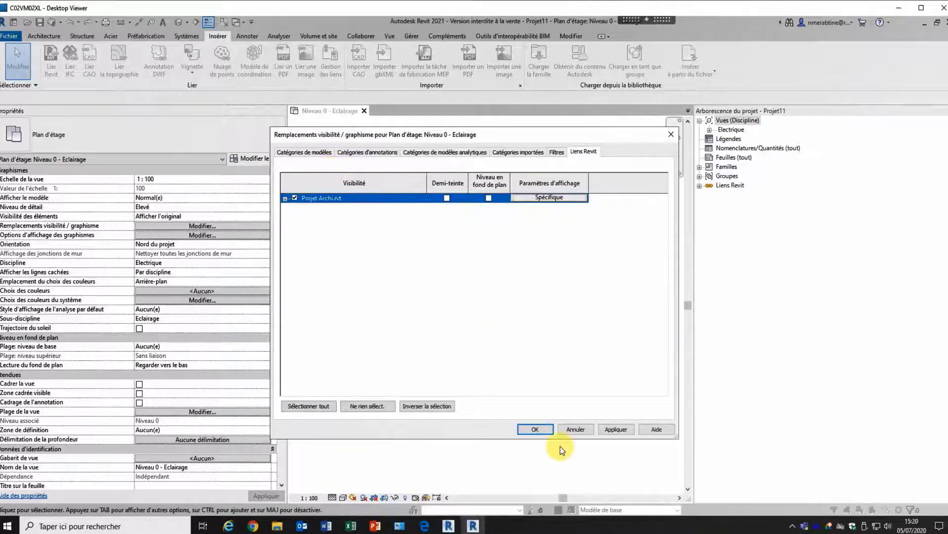
pyautogui.click(535, 429)
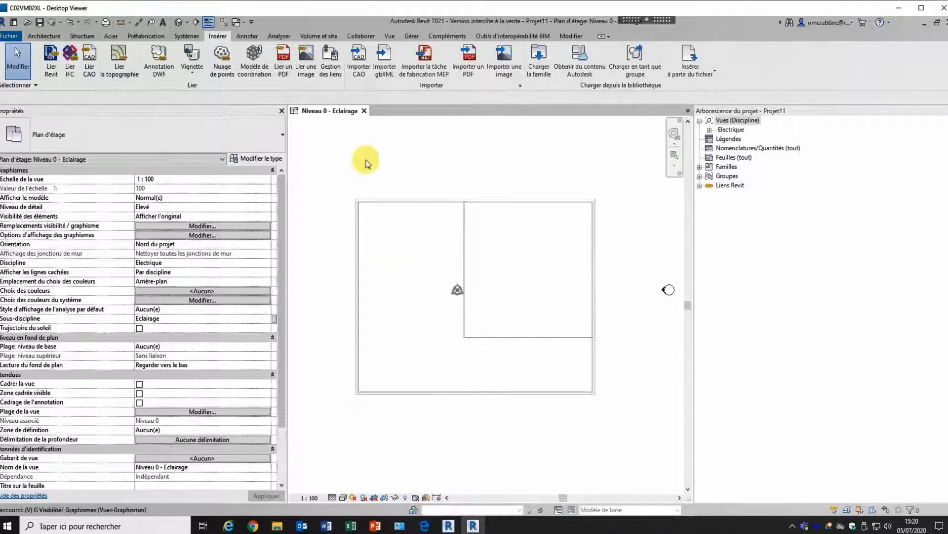
# Step: Show the host project's own base point and survey point under Site in the Niveau 0 - Eclairage view's model categories
pyautogui.press('v')
pyautogui.press('g')
pyautogui.click(349, 271)
pyautogui.scroll(-6, 349, 278)
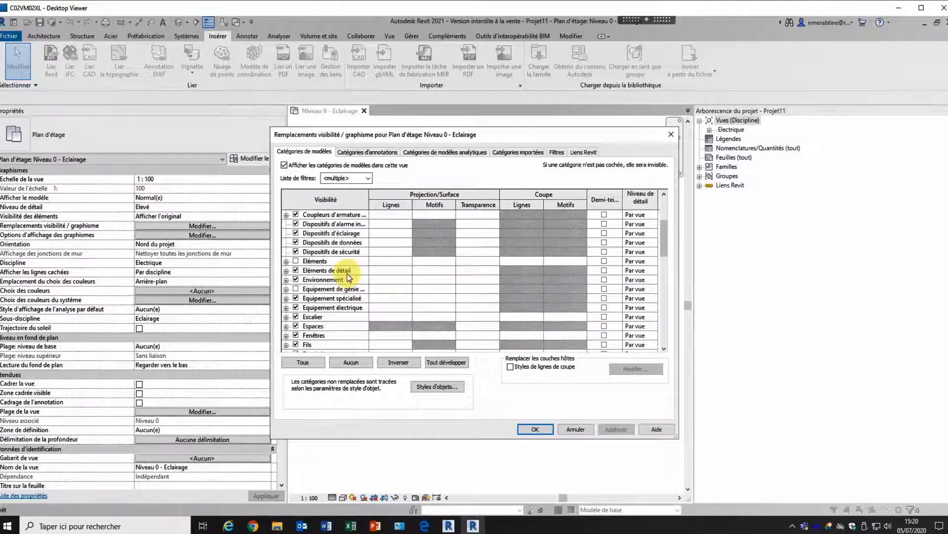
pyautogui.click(328, 271)
pyautogui.press('s')
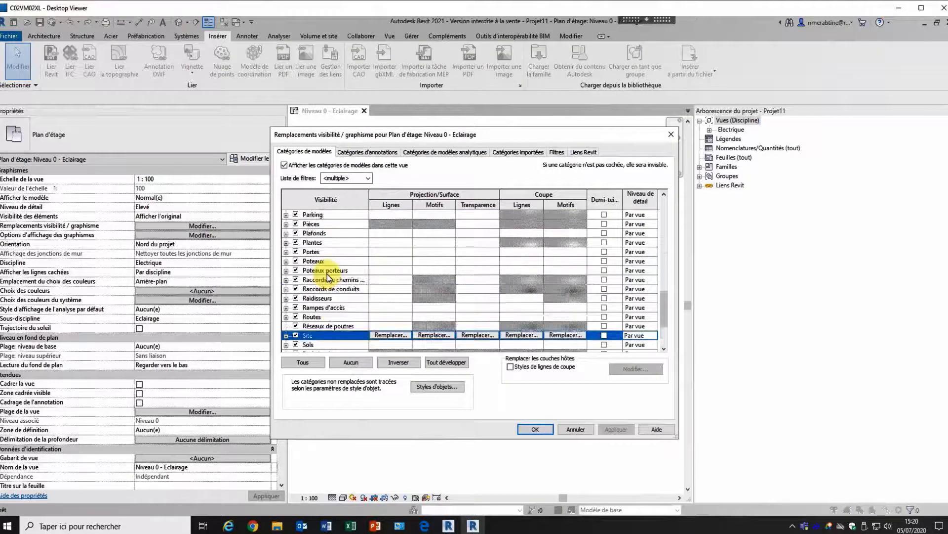
pyautogui.click(286, 336)
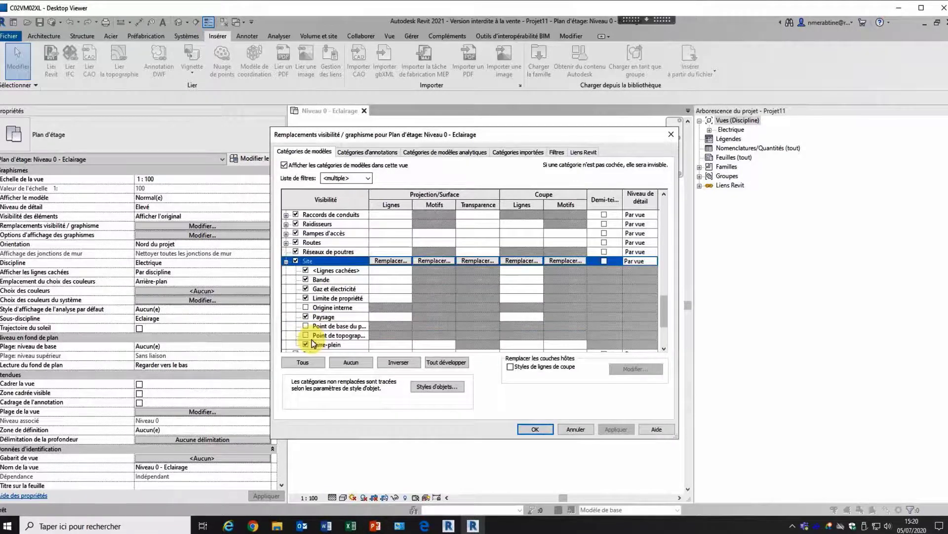
pyautogui.click(336, 326)
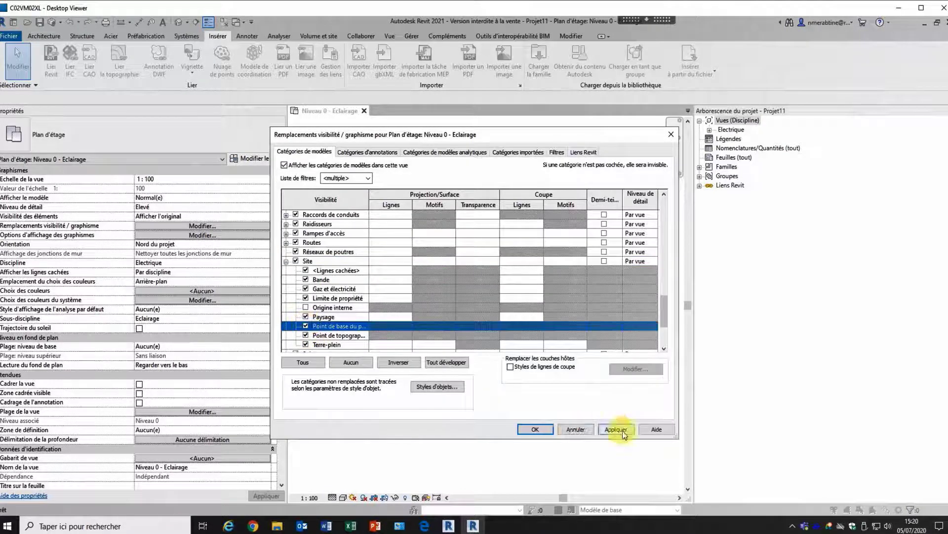
pyautogui.click(535, 429)
# Step: Move the linked Projet Archi model up and to the right, off the host project's base point
pyautogui.click(466, 210)
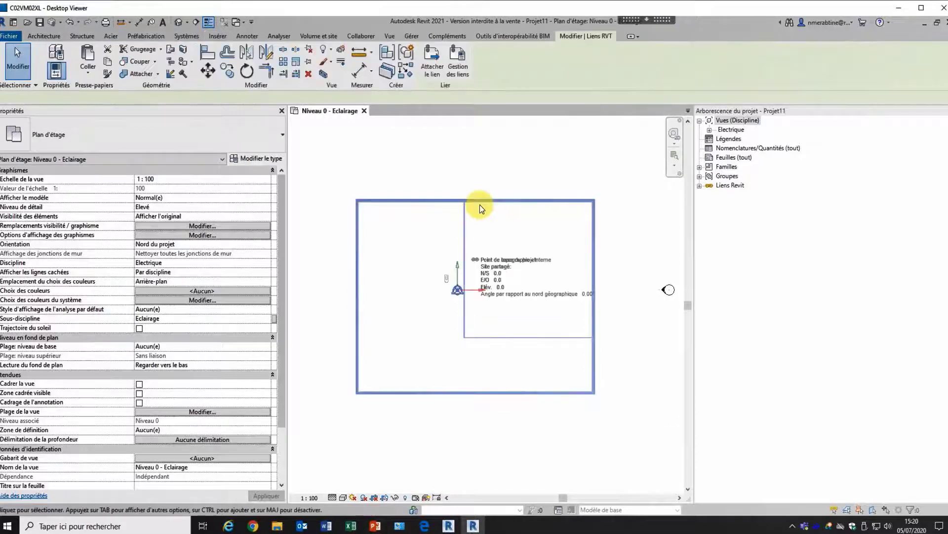
pyautogui.moveTo(483, 205); pyautogui.dragTo(553, 156)
pyautogui.moveTo(431, 334); pyautogui.dragTo(303, 344, button='middle')
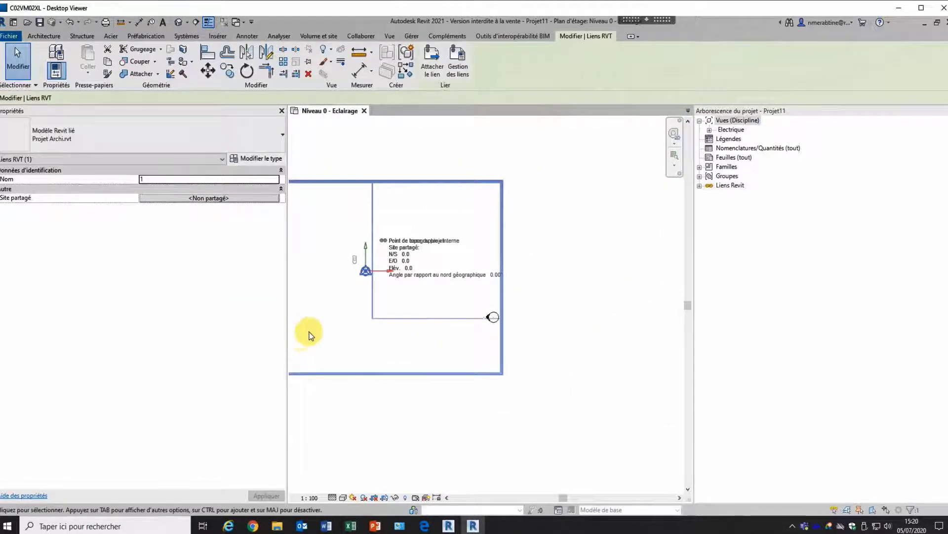
pyautogui.moveTo(505, 322); pyautogui.dragTo(641, 318, button='middle')
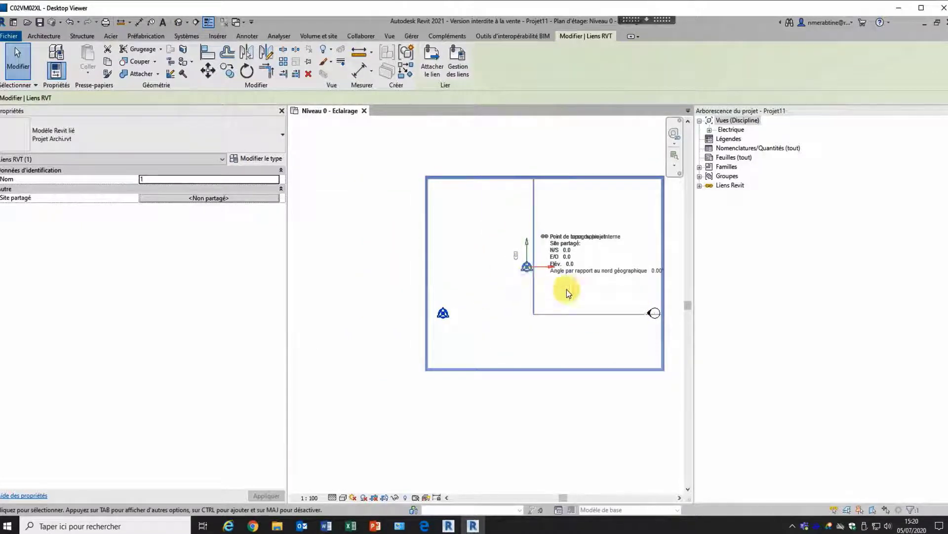
pyautogui.scroll(-2, 485, 298)
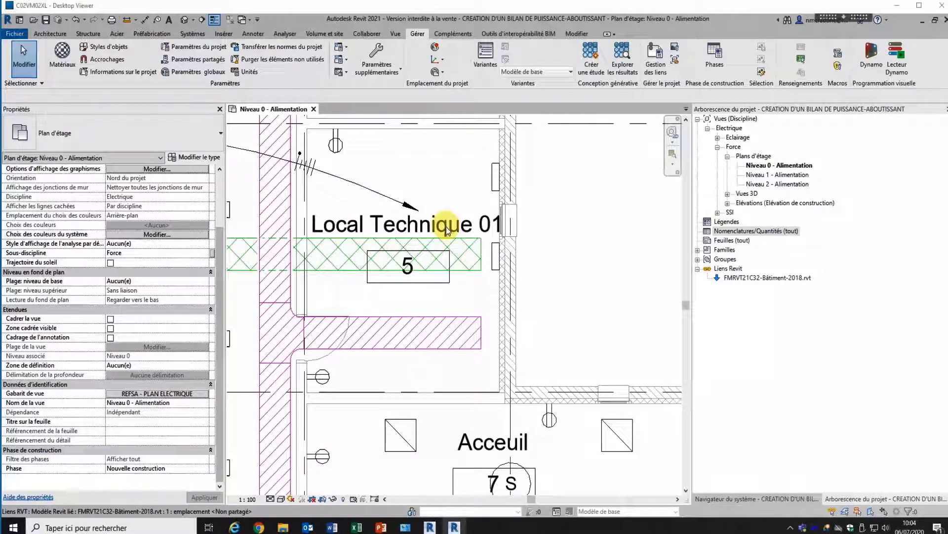
# Step: In the power balance project's electrical settings, create a circuit naming method named "Circuit électrique"
pyautogui.click(461, 323)
pyautogui.moveTo(461, 323); pyautogui.dragTo(513, 333, button='middle')
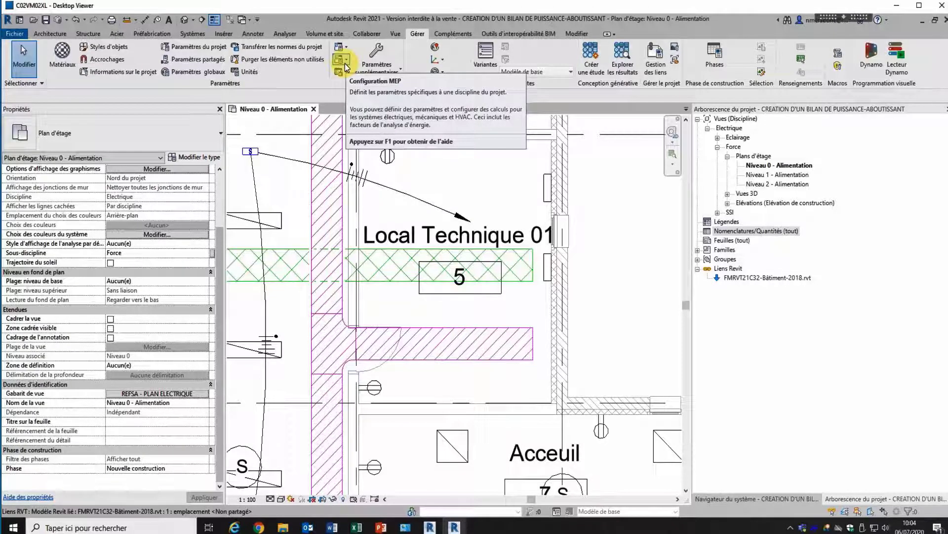
pyautogui.click(346, 61)
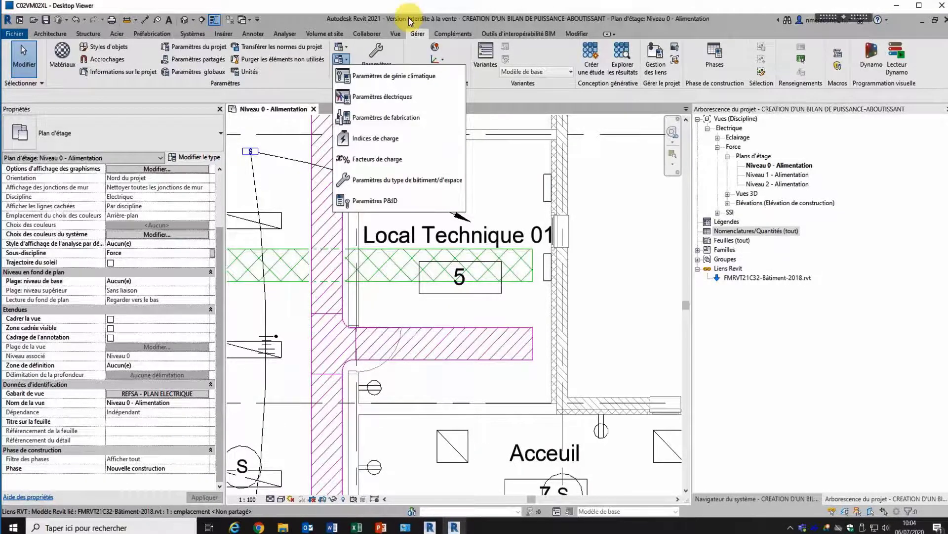
pyautogui.click(385, 101)
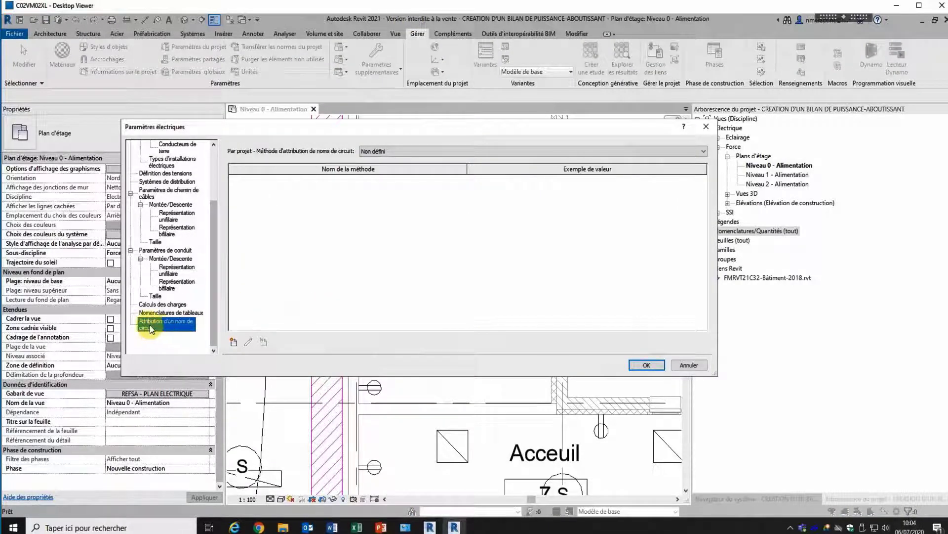
pyautogui.click(233, 341)
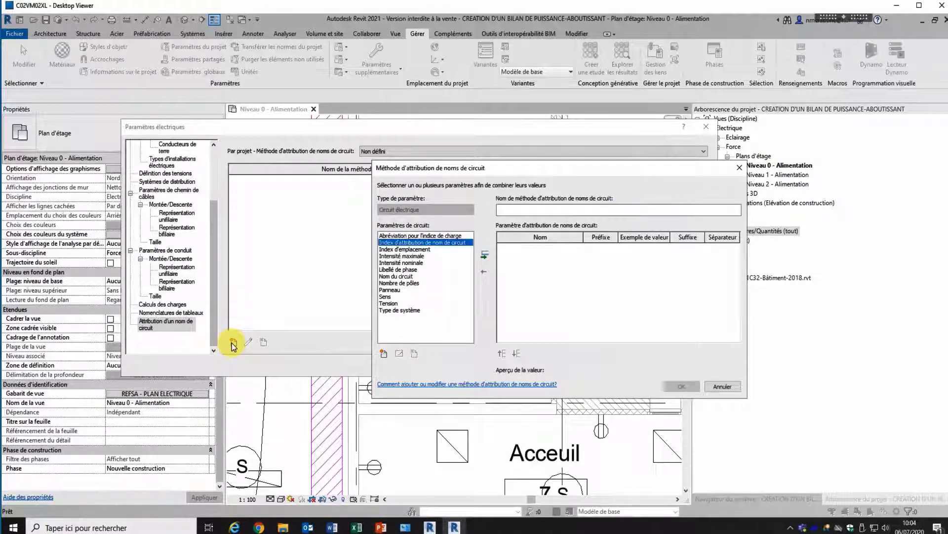
pyautogui.click(531, 208)
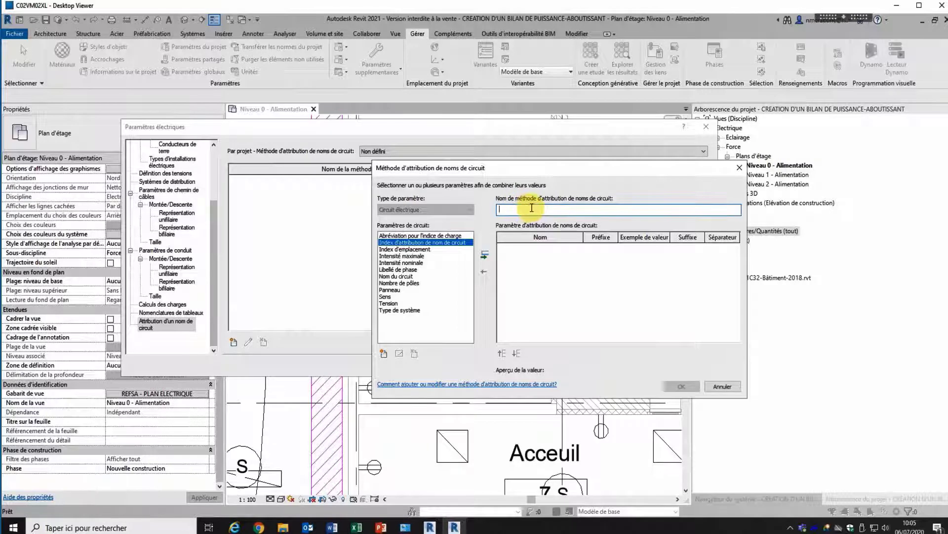
pyautogui.write('Circuit électrique')
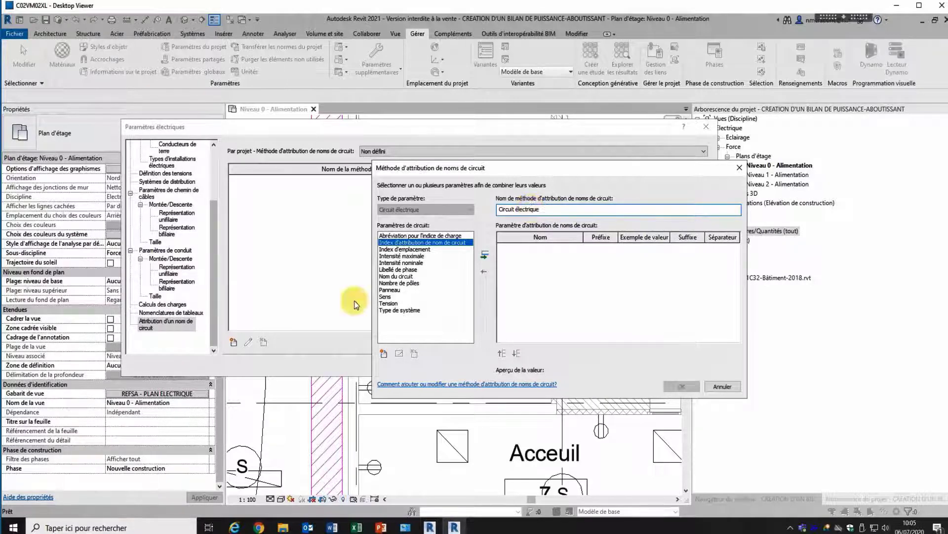
# Step: Add the Panneau parameter to the circuit naming method and accept the electrical settings
pyautogui.click(436, 270)
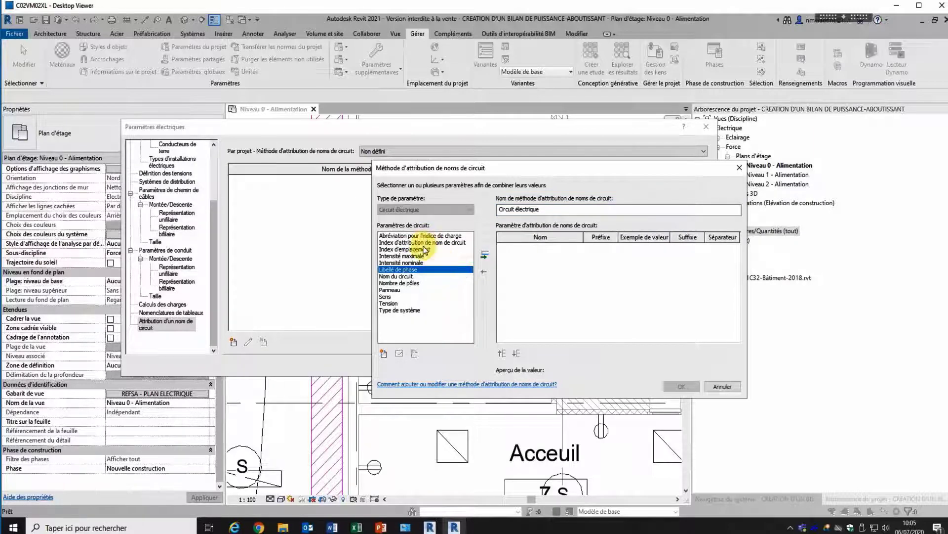
pyautogui.click(399, 290)
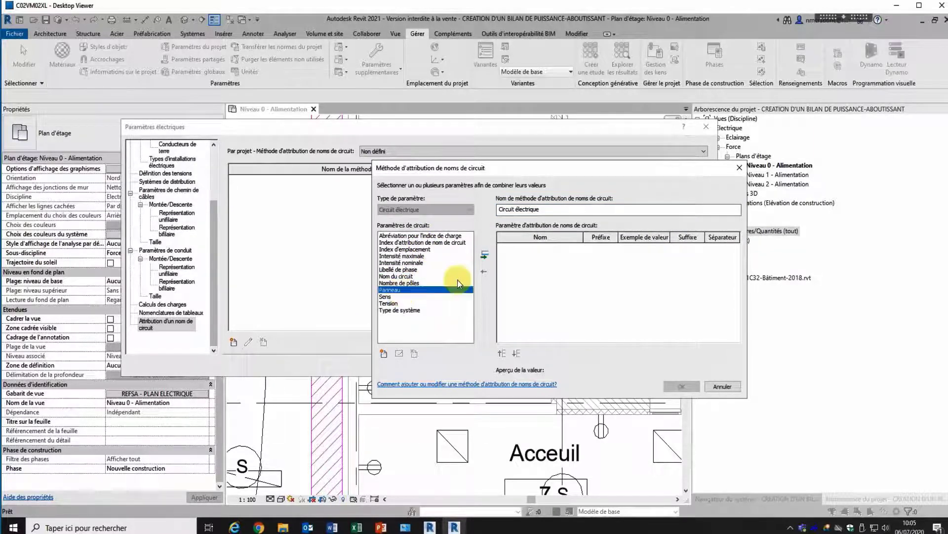
pyautogui.click(488, 257)
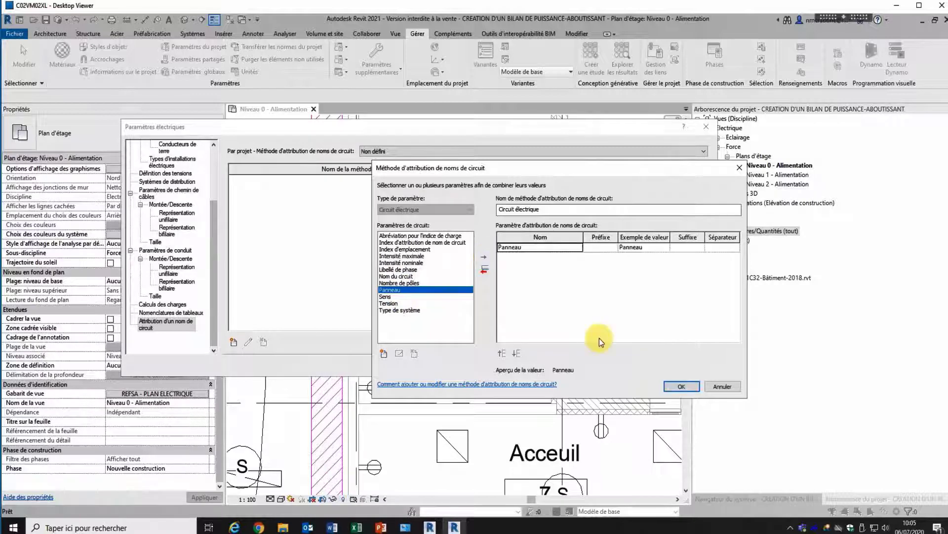
pyautogui.click(681, 386)
pyautogui.click(656, 364)
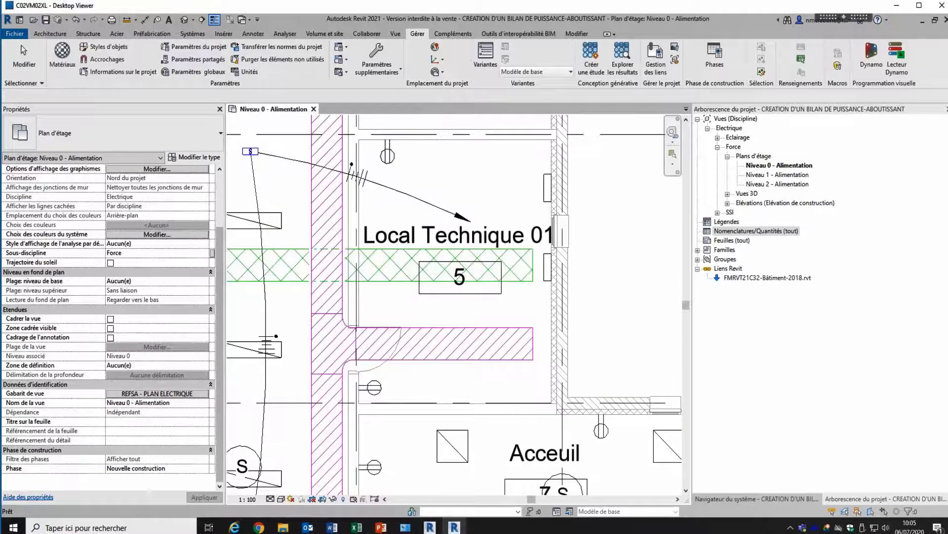
# Step: Set the circuit naming method of panel TD-01 in Local Technique 01 to "Circuit électrique" and apply the change
pyautogui.click(549, 276)
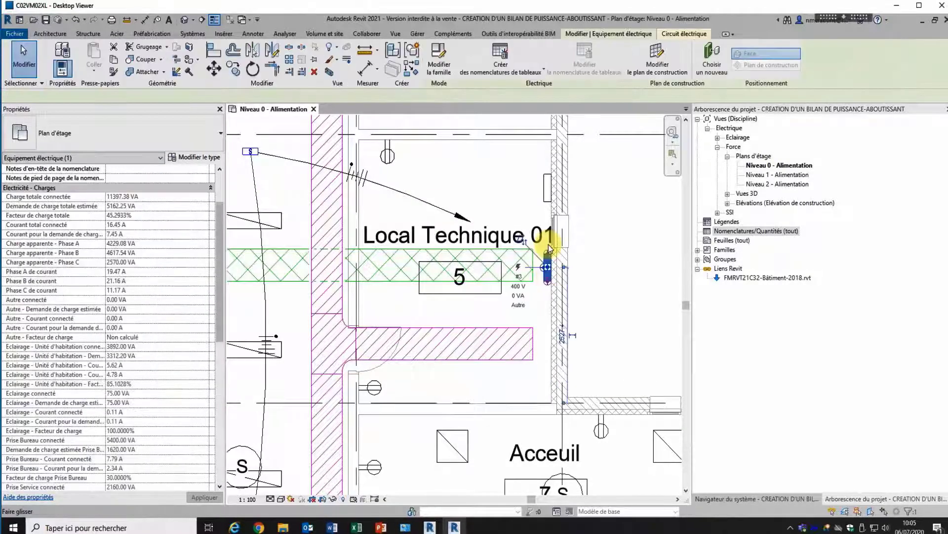
pyautogui.scroll(-10, 199, 371)
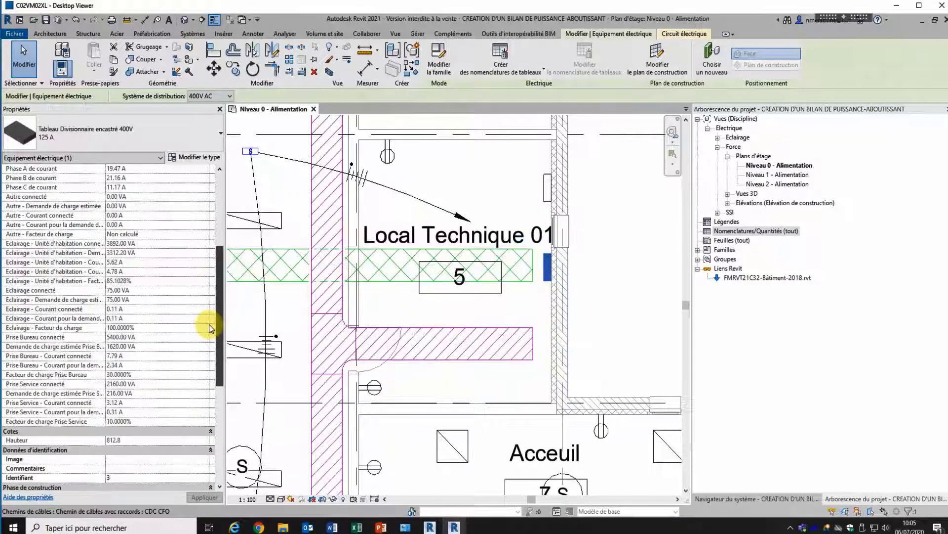
pyautogui.scroll(-2, 193, 407)
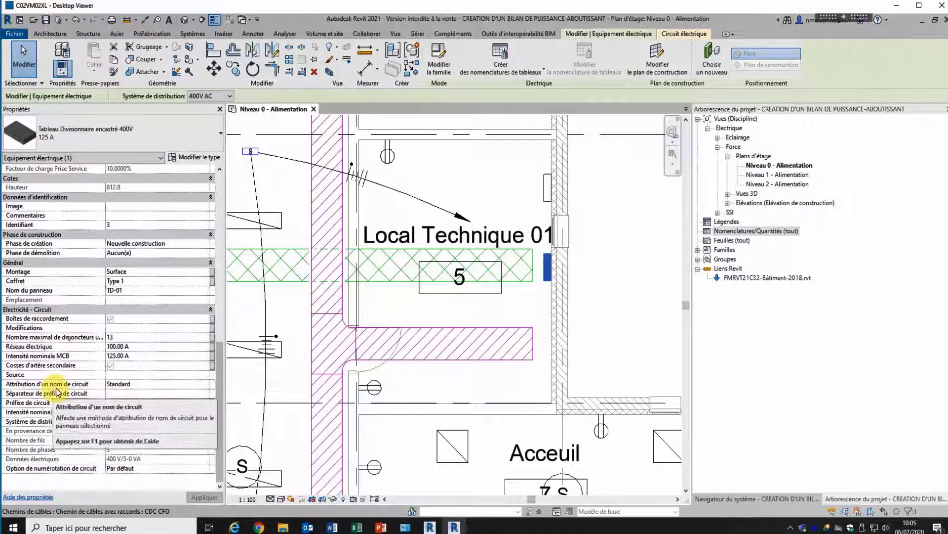
pyautogui.click(203, 386)
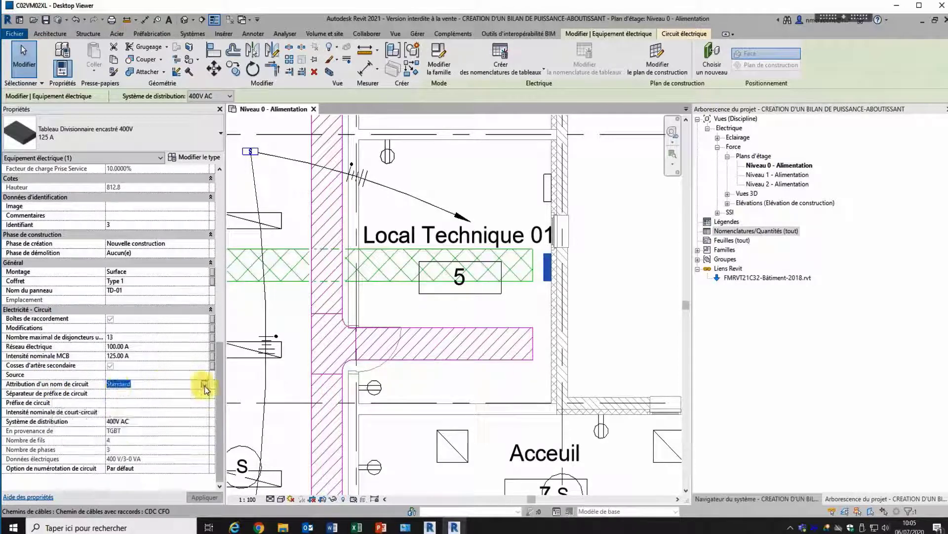
pyautogui.click(204, 384)
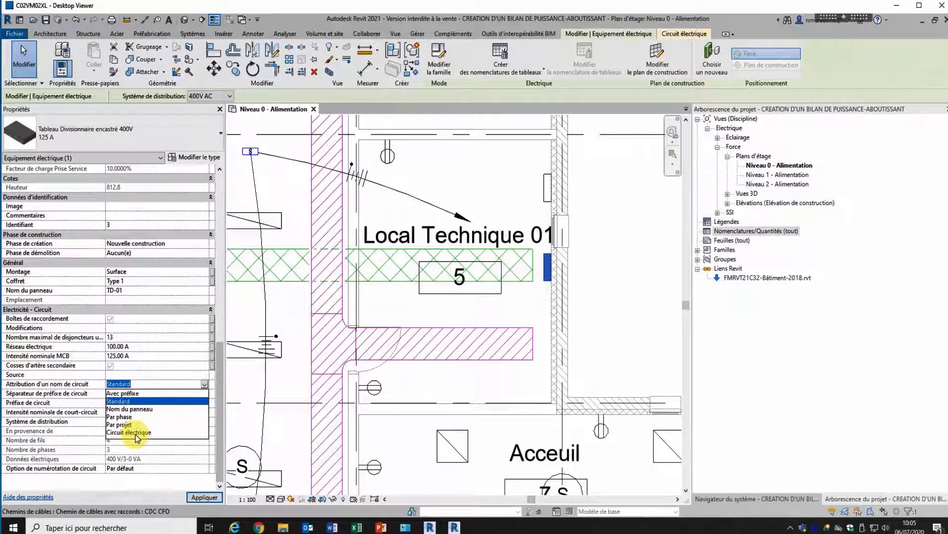
pyautogui.click(138, 433)
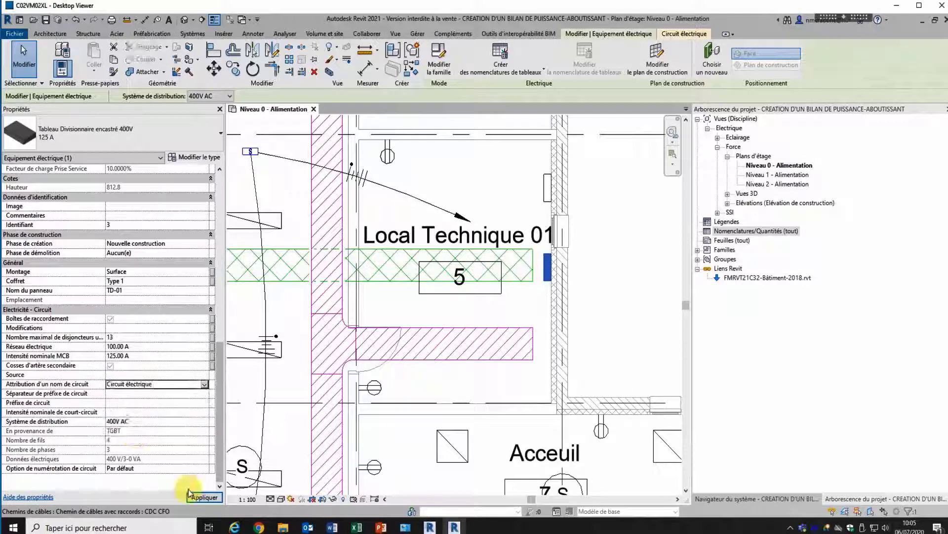
pyautogui.click(204, 497)
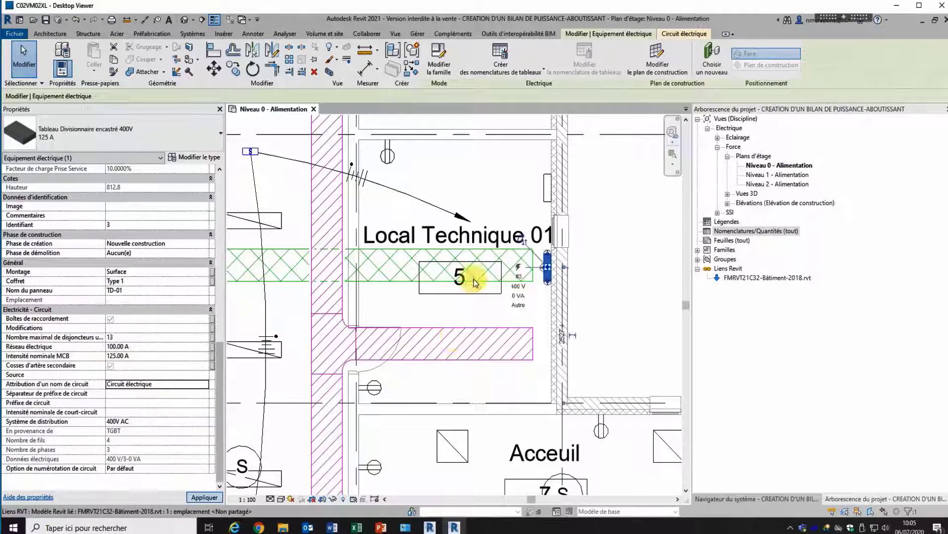
# Step: Create a panel schedule for TD-01 using the default template
pyautogui.click(512, 74)
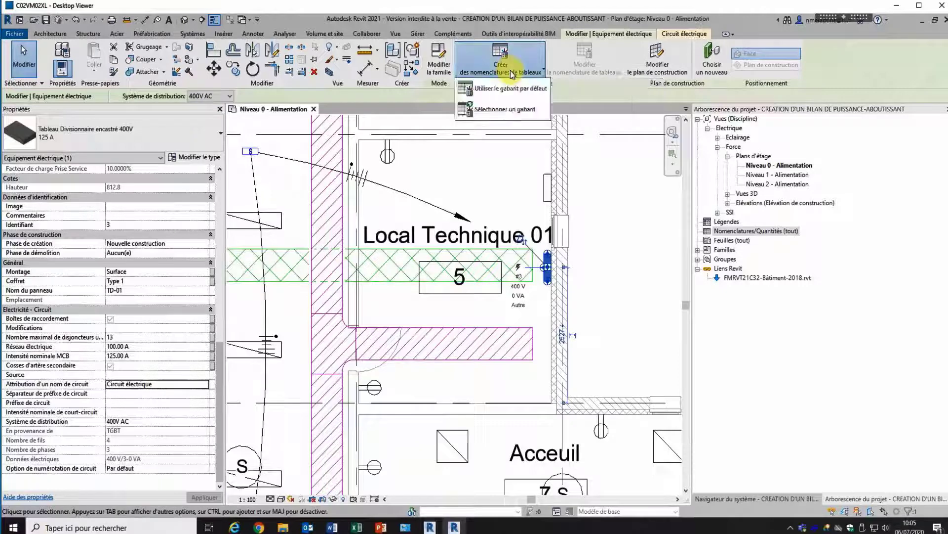
pyautogui.click(495, 93)
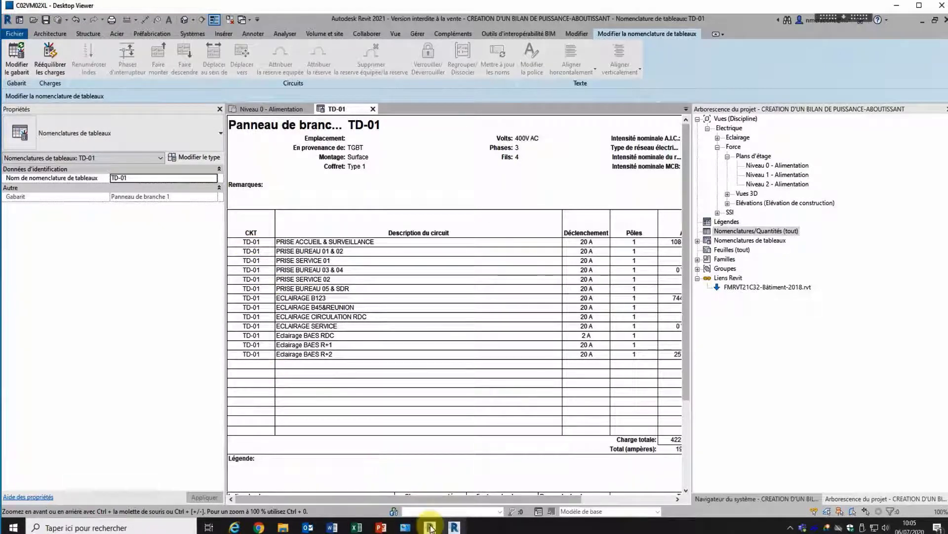
pyautogui.moveTo(430, 527)
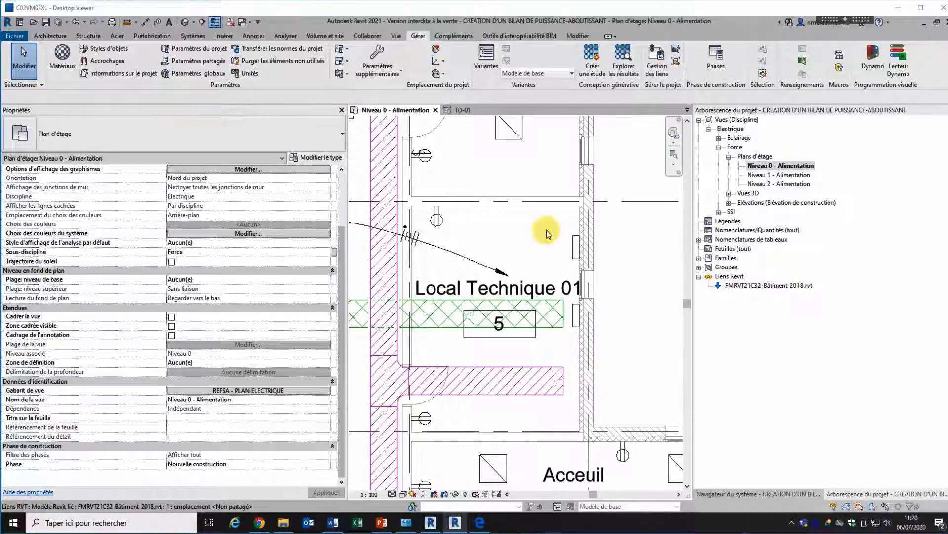
# Step: Examine the maximum number of single-pole breakers in the properties of panel TD-01 on the Niveau 0 - Alimentation plan
pyautogui.scroll(2, 579, 319)
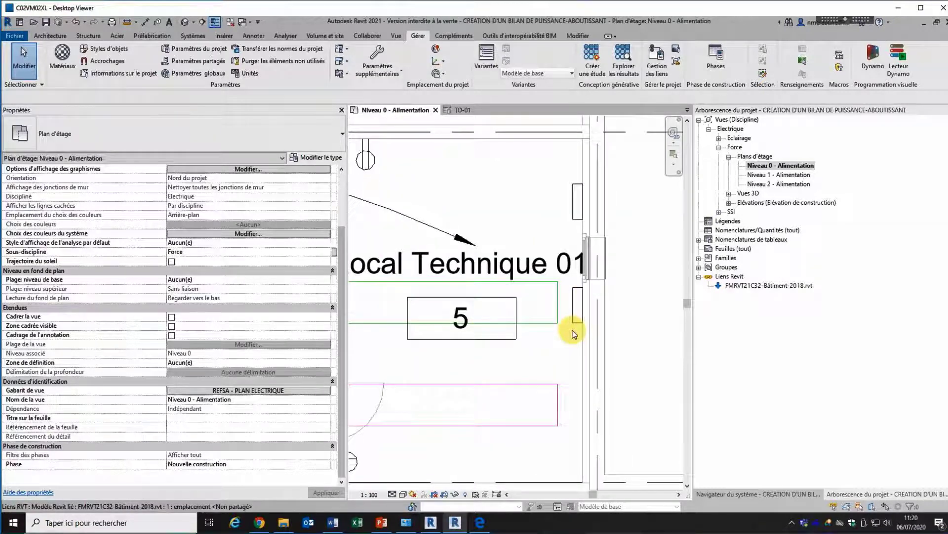
pyautogui.click(506, 309)
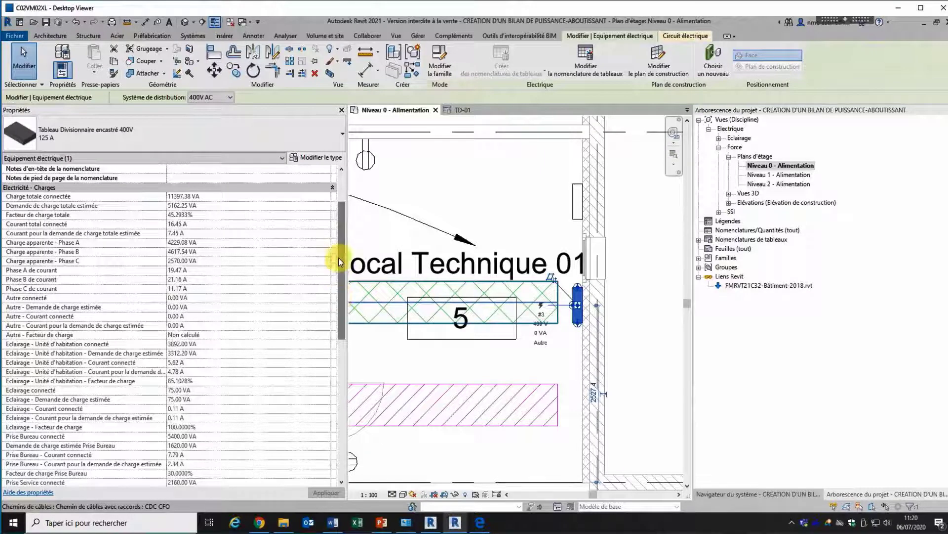
pyautogui.scroll(-3, 339, 257)
pyautogui.moveTo(341, 313); pyautogui.dragTo(340, 392)
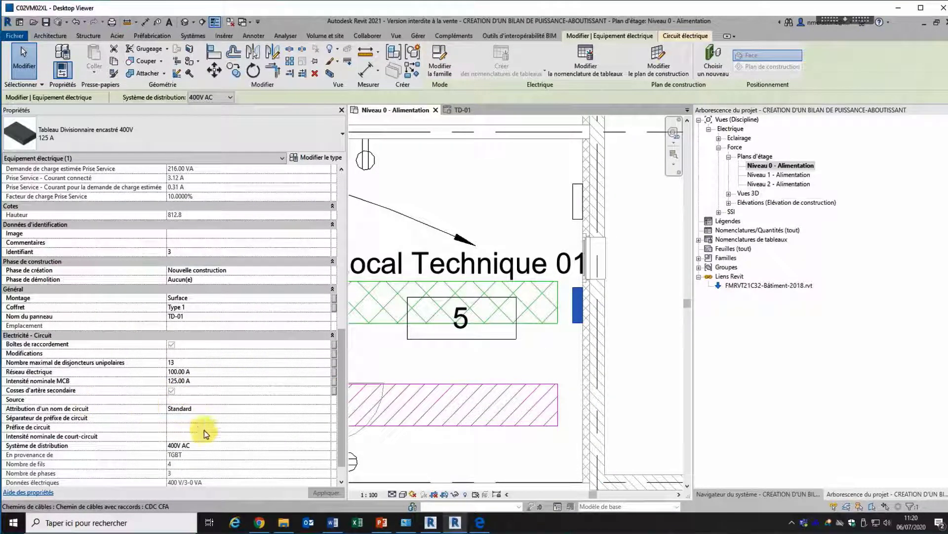
pyautogui.click(194, 363)
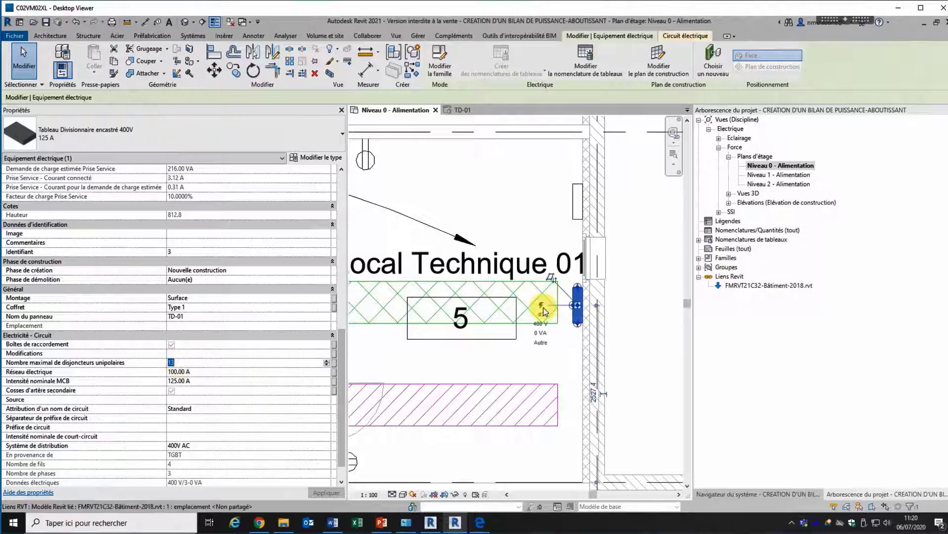
pyautogui.click(575, 324)
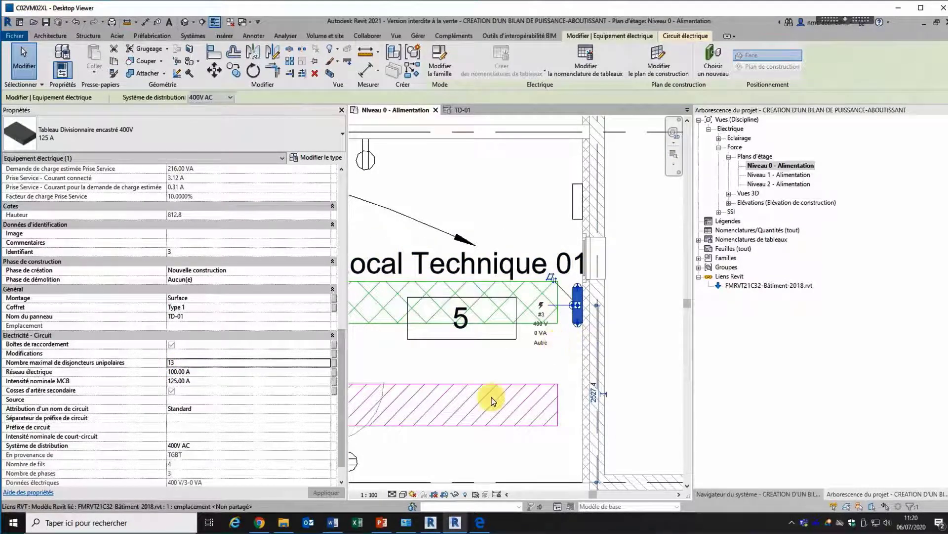
# Step: Examine the circuits listed under panel TD-01 in the system browser and clear the selection
pyautogui.click(787, 496)
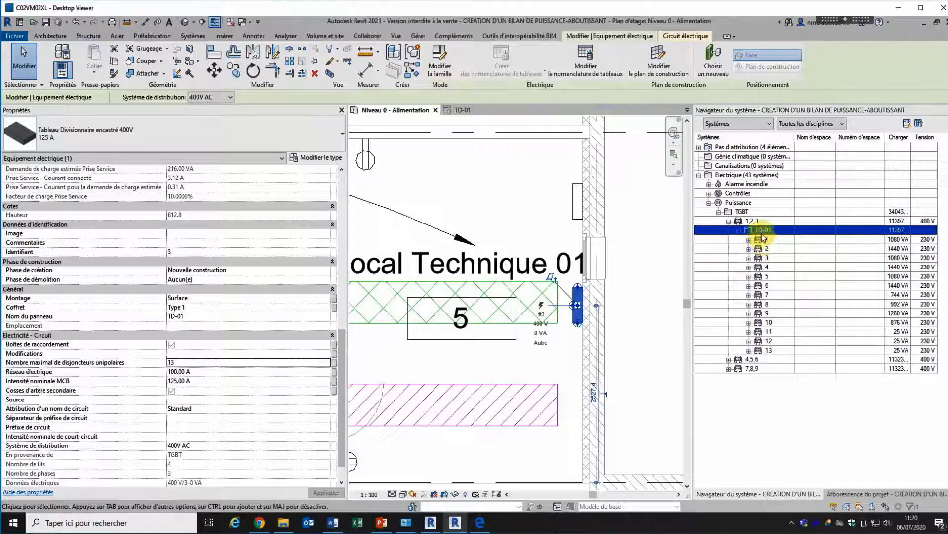
pyautogui.scroll(-3, 504, 214)
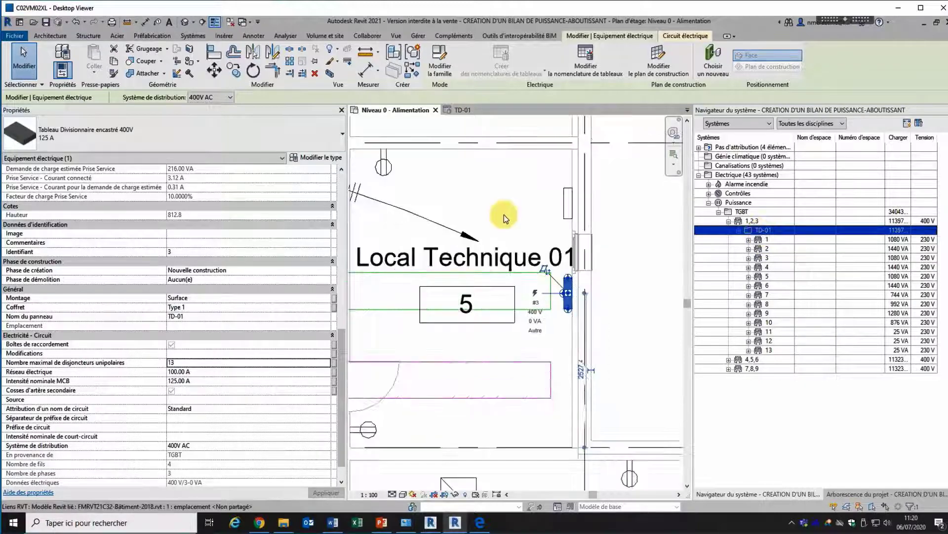
pyautogui.click(454, 174)
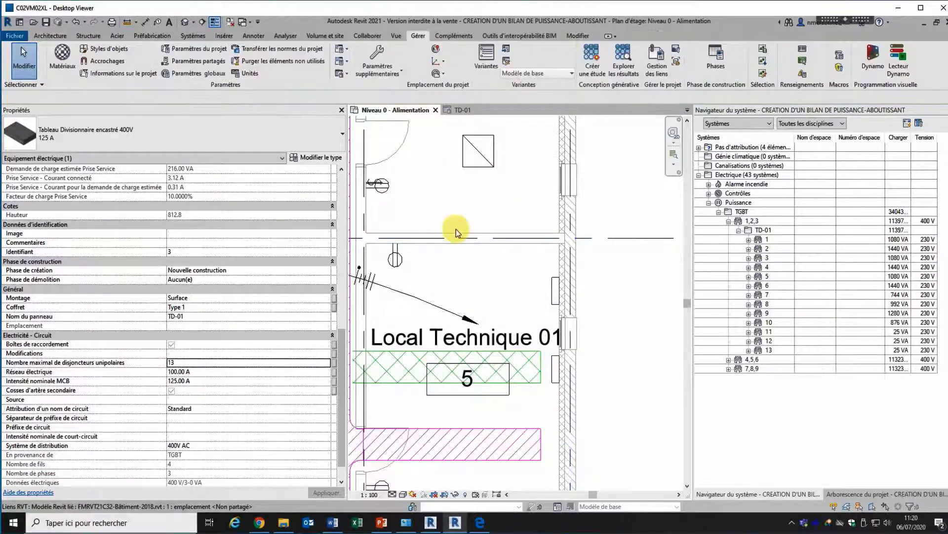
# Step: Place two Prise de courant double sockets on the wall above Local Technique 01, about 2100 mm from the left grid line and 1000 mm from the right
pyautogui.click(201, 37)
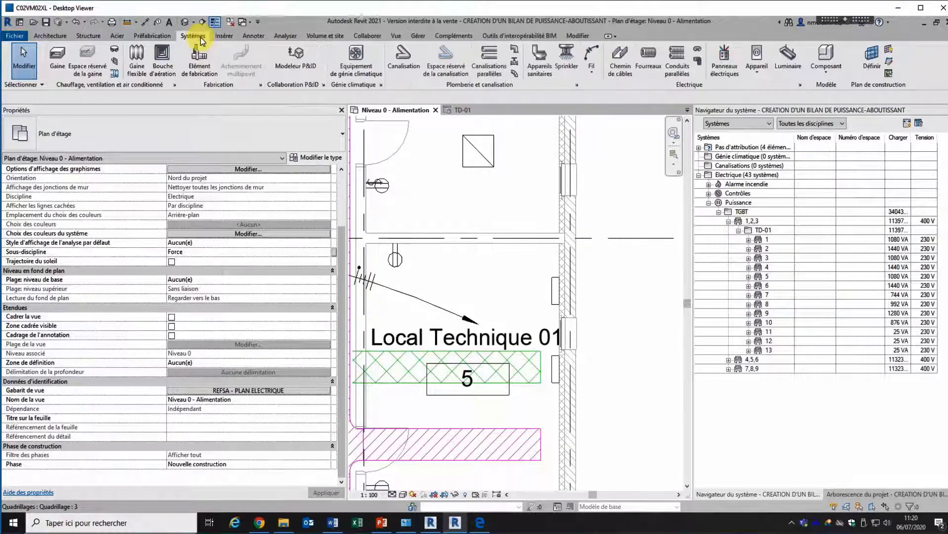
pyautogui.click(759, 68)
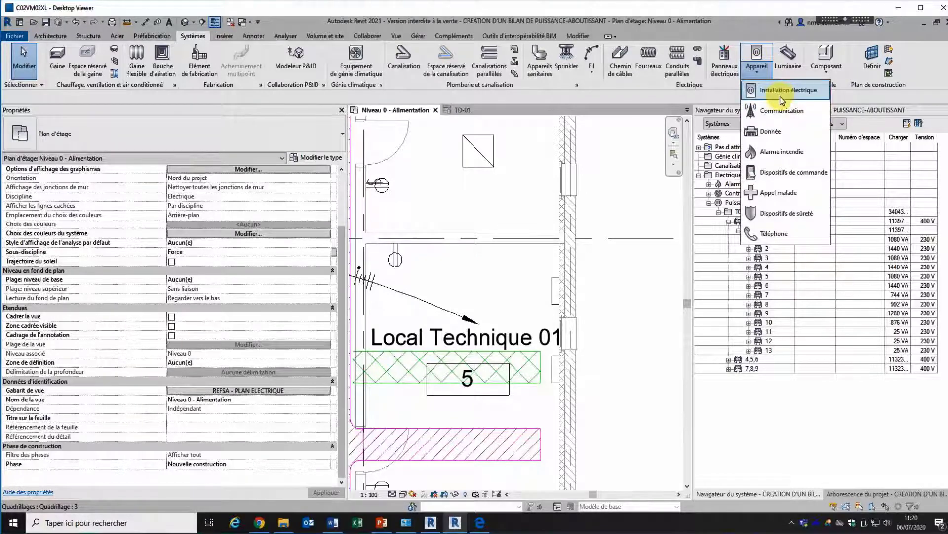
pyautogui.click(780, 94)
pyautogui.click(472, 233)
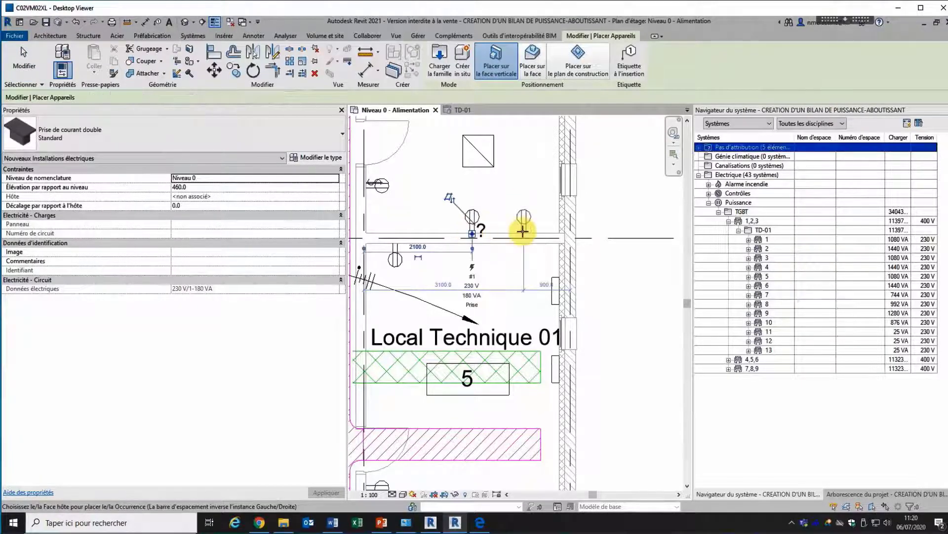
pyautogui.click(519, 231)
pyautogui.press('Escape')
pyautogui.press('Escape')
# Step: Create a power circuit from the two new double sockets above Local Technique 01
pyautogui.scroll(2, 513, 240)
pyautogui.moveTo(513, 240); pyautogui.dragTo(491, 215, button='middle')
pyautogui.scroll(-1, 491, 215)
pyautogui.scroll(-1, 490, 216)
pyautogui.click(492, 200)
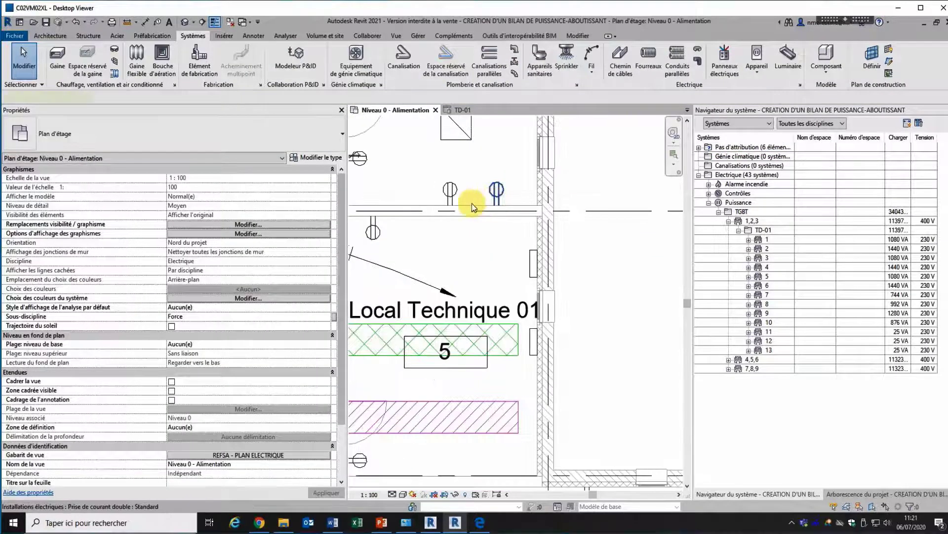
pyautogui.keyDown('ctrl'); pyautogui.click(449, 199); pyautogui.keyUp('ctrl')
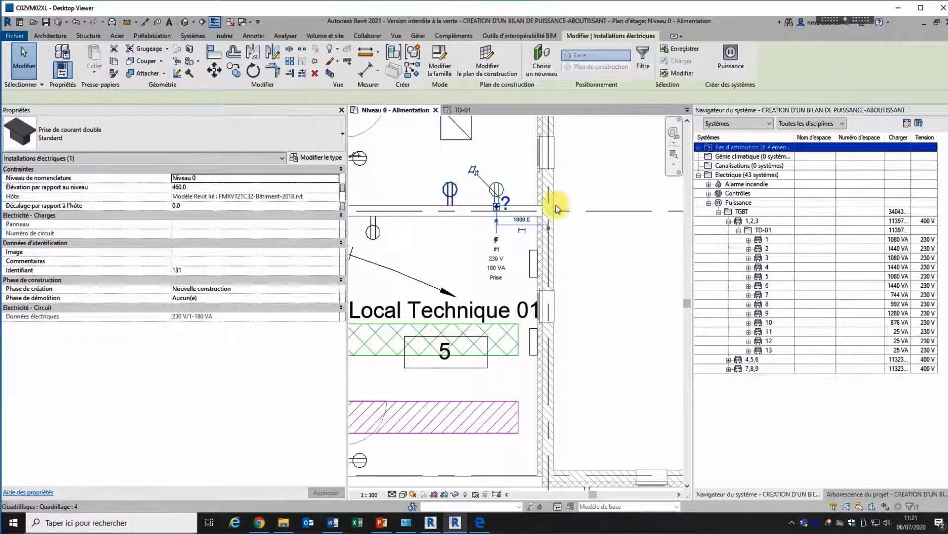
pyautogui.click(731, 56)
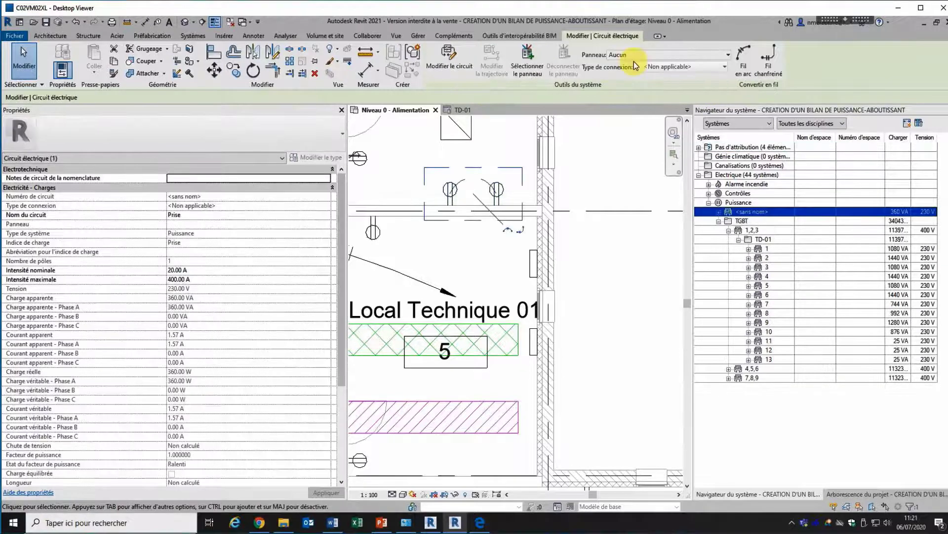
# Step: Try to connect the new socket circuit to panel TD-01
pyautogui.click(634, 60)
pyautogui.click(635, 90)
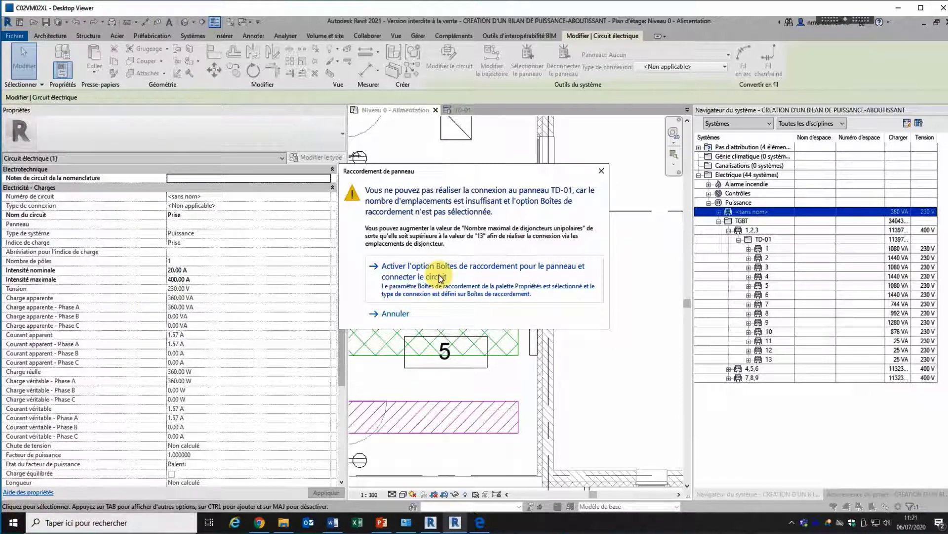
pyautogui.click(602, 171)
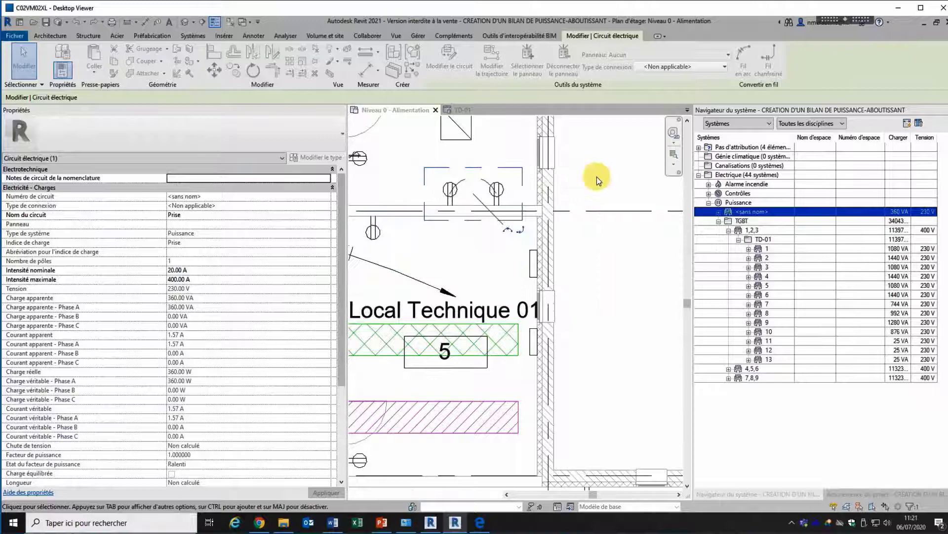
# Step: Set the maximum number of single-pole breakers of panel TD-01 to 15
pyautogui.click(534, 352)
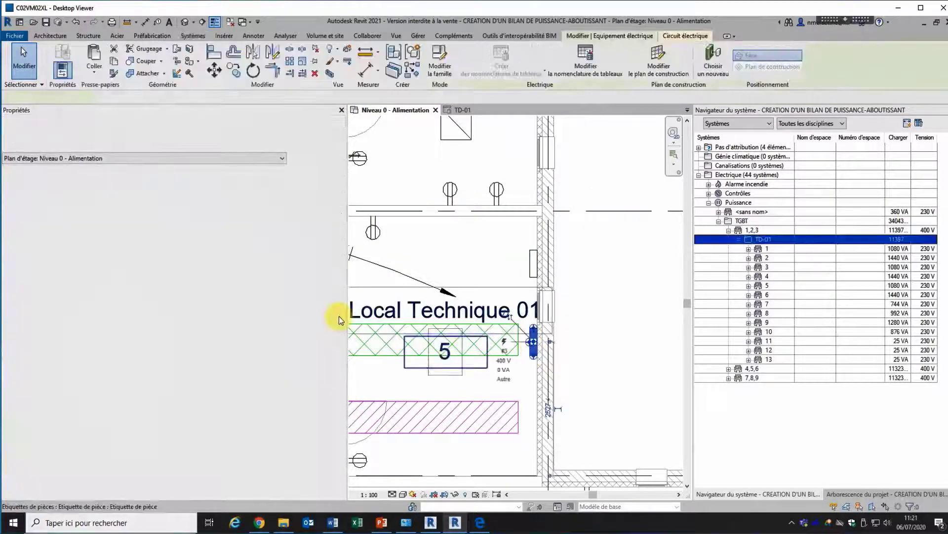
pyautogui.moveTo(340, 304); pyautogui.dragTo(343, 457)
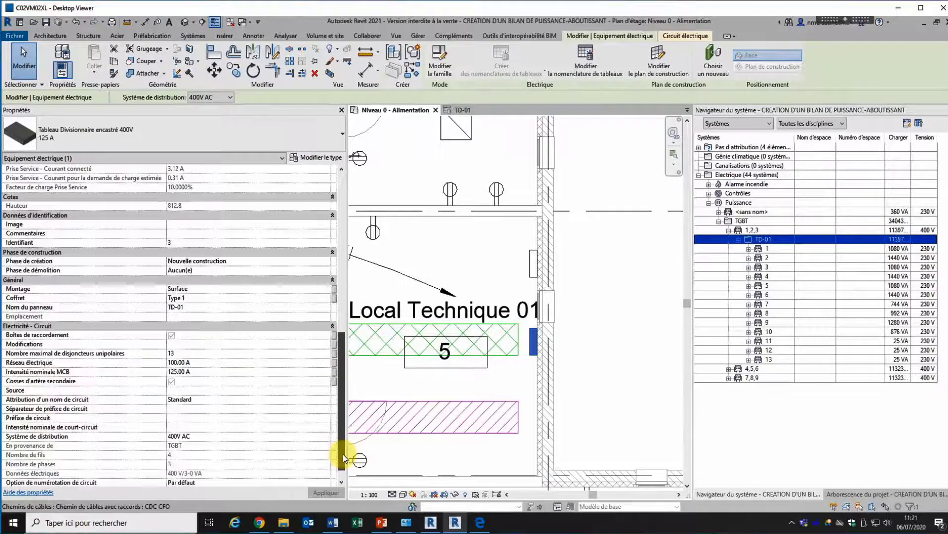
pyautogui.click(256, 352)
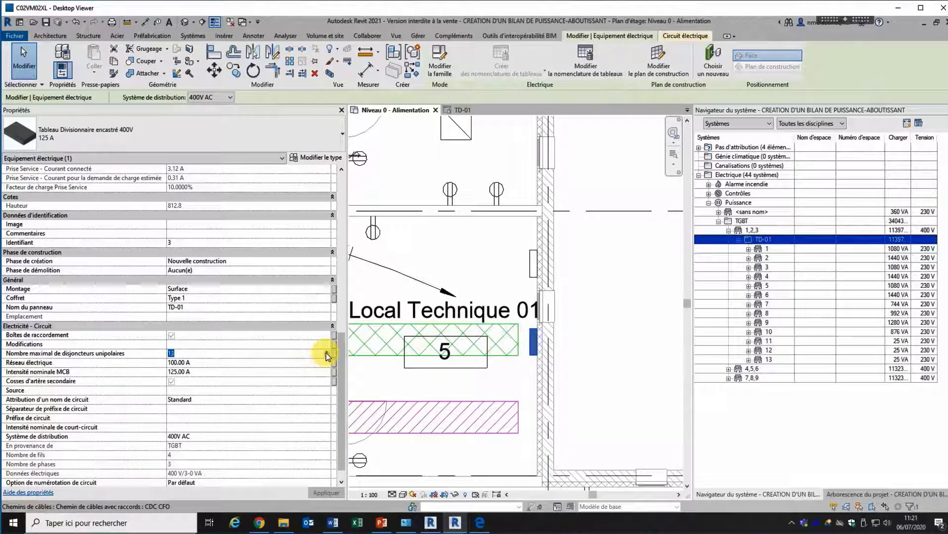
pyautogui.click(326, 353)
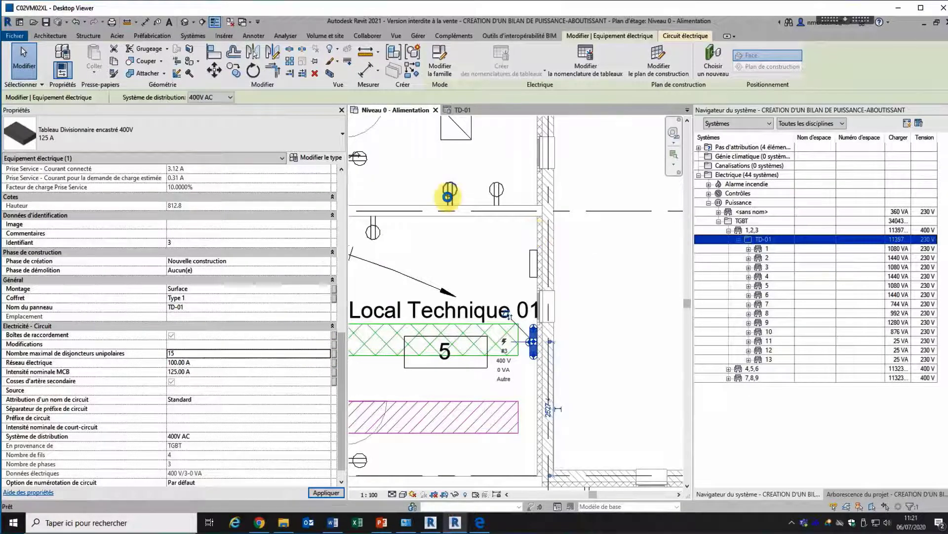
# Step: Assign the power circuit of the two new double sockets to panel TD-01
pyautogui.click(448, 196)
pyautogui.keyDown('ctrl'); pyautogui.click(498, 197); pyautogui.keyUp('ctrl')
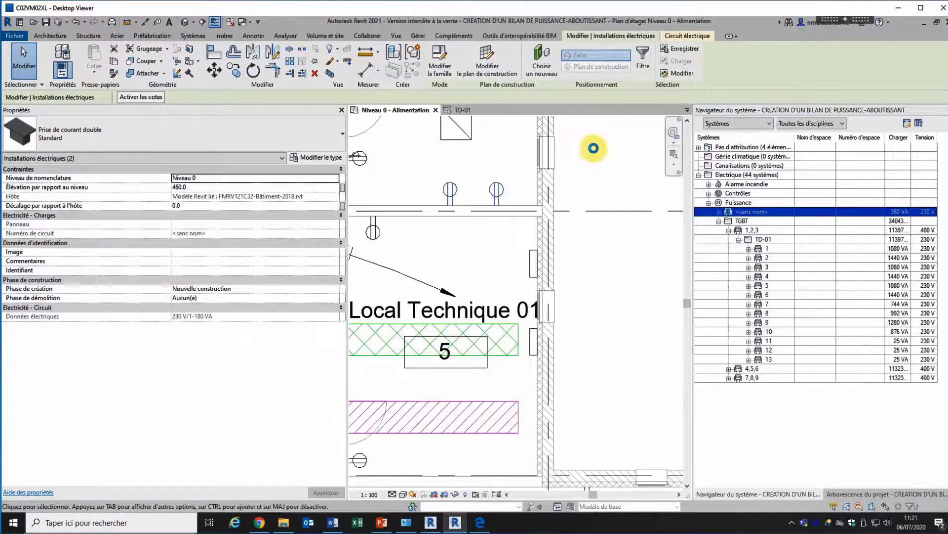
pyautogui.click(686, 36)
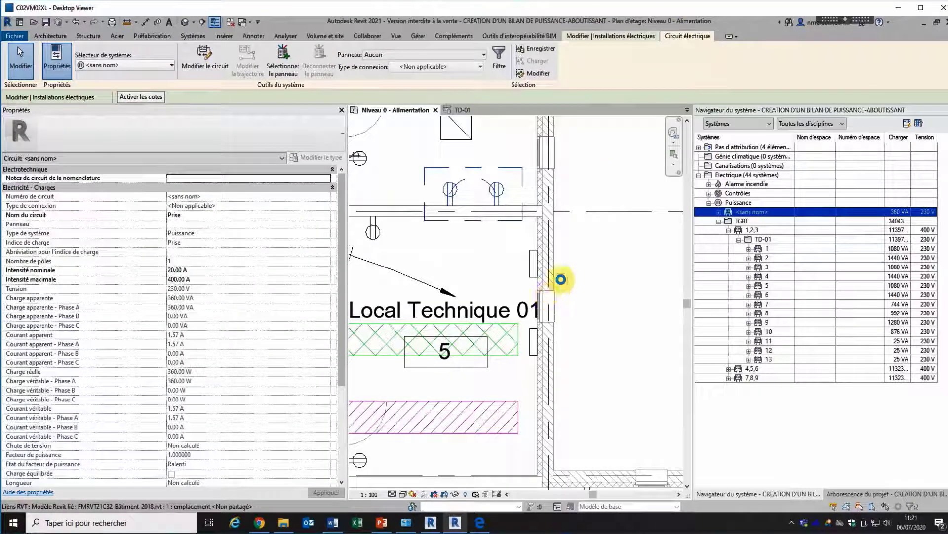
pyautogui.click(652, 35)
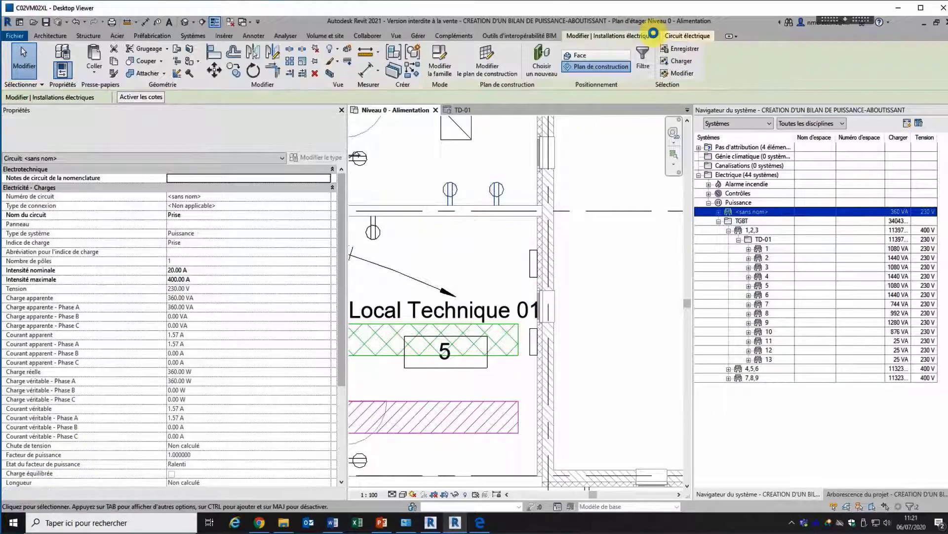
pyautogui.click(665, 36)
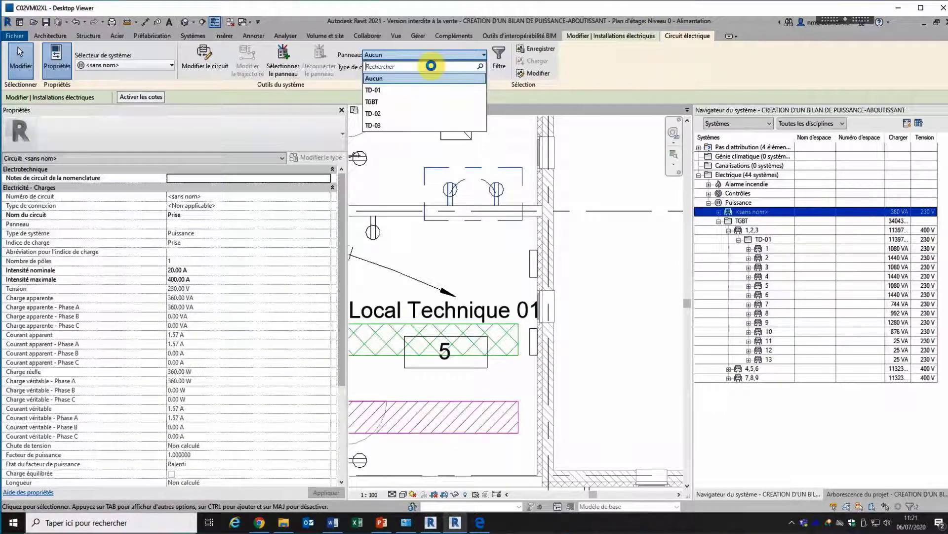
pyautogui.click(402, 89)
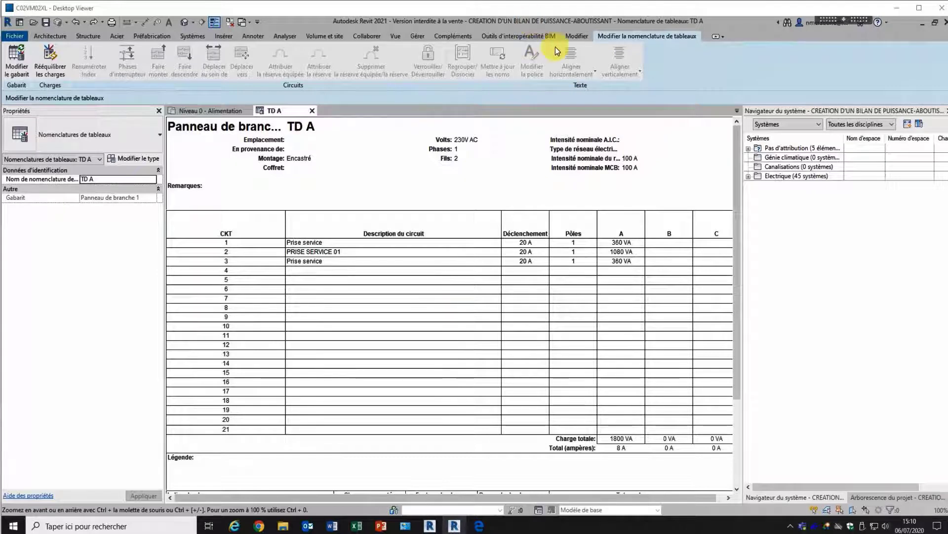
# Step: Open the branch panel schedule template Panneau de branche 1 for editing
pyautogui.click(661, 245)
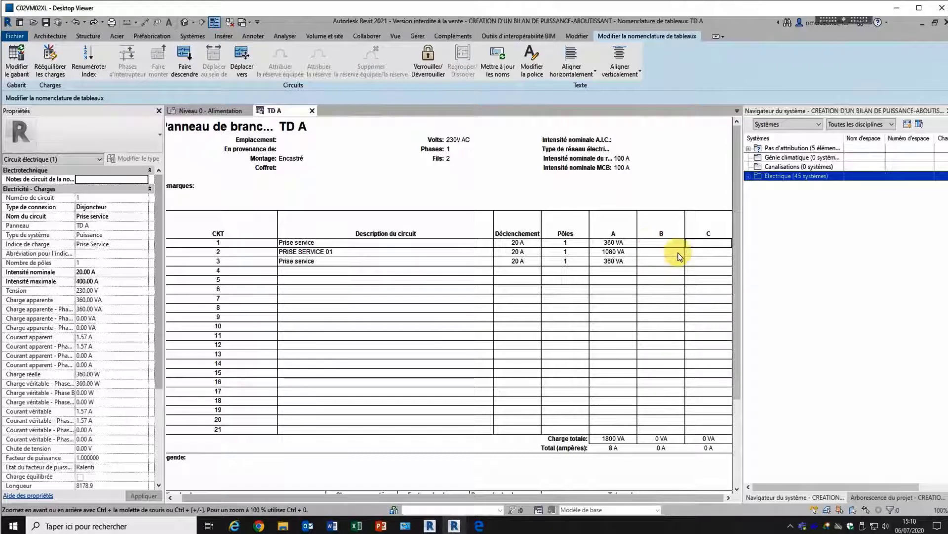
pyautogui.click(423, 36)
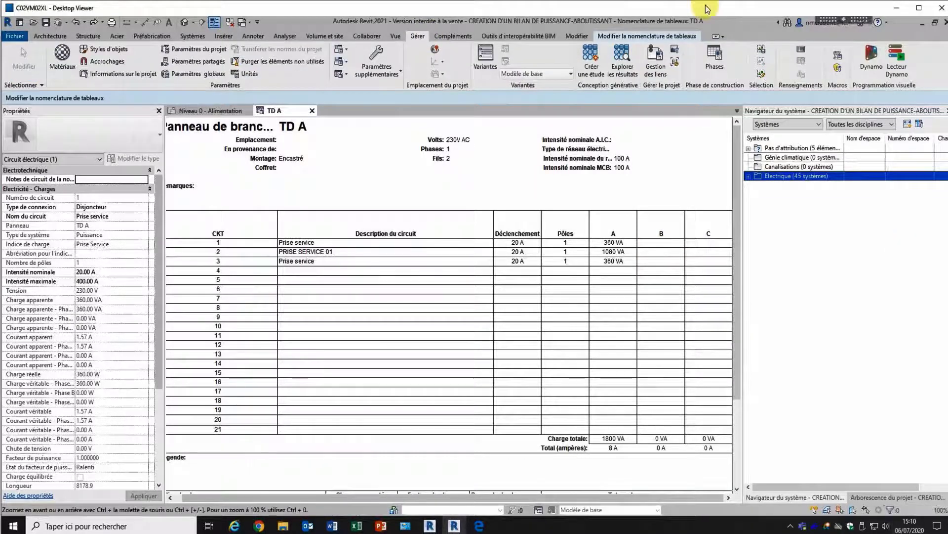
pyautogui.click(341, 74)
pyautogui.click(361, 112)
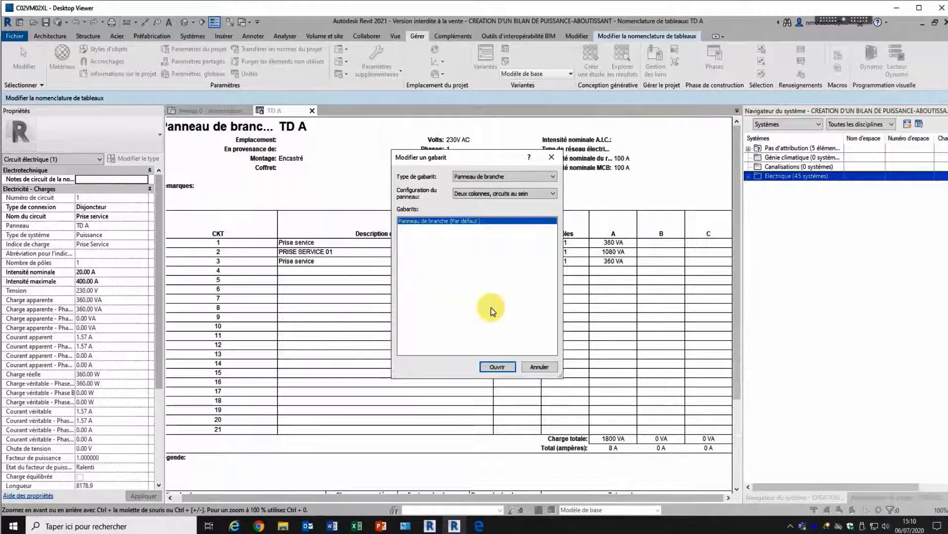
pyautogui.click(484, 194)
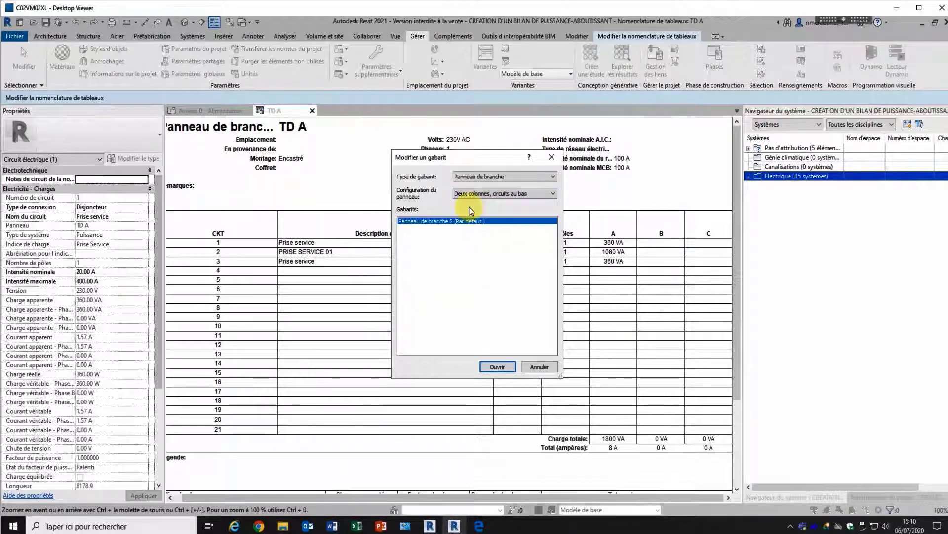
pyautogui.click(469, 215)
pyautogui.click(495, 367)
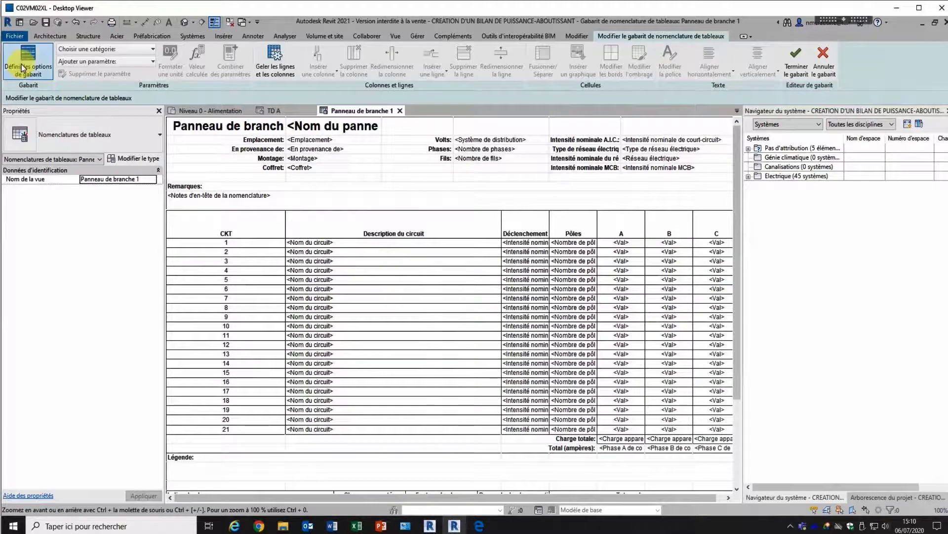
# Step: Set the template's circuit table options to hide the columns of unused phases for panels other than three-phase
pyautogui.click(17, 61)
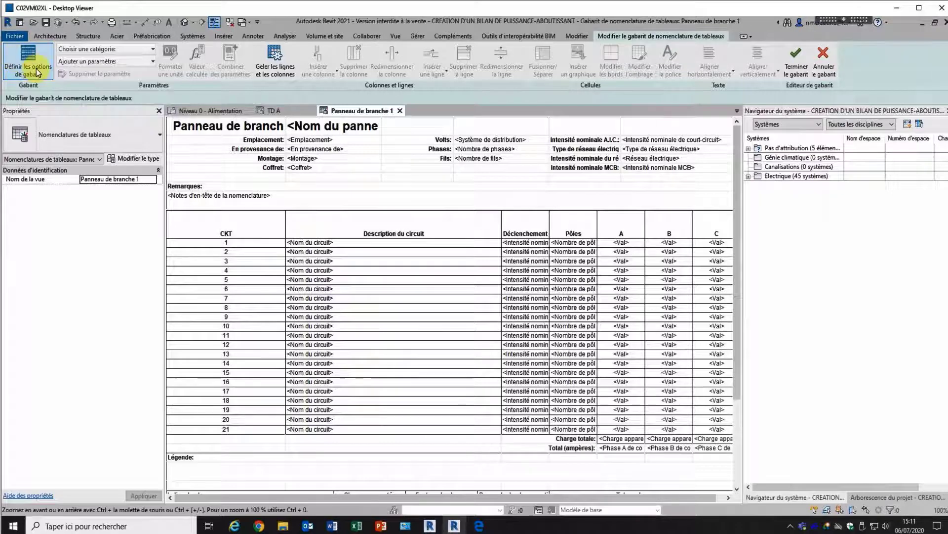
pyautogui.click(261, 323)
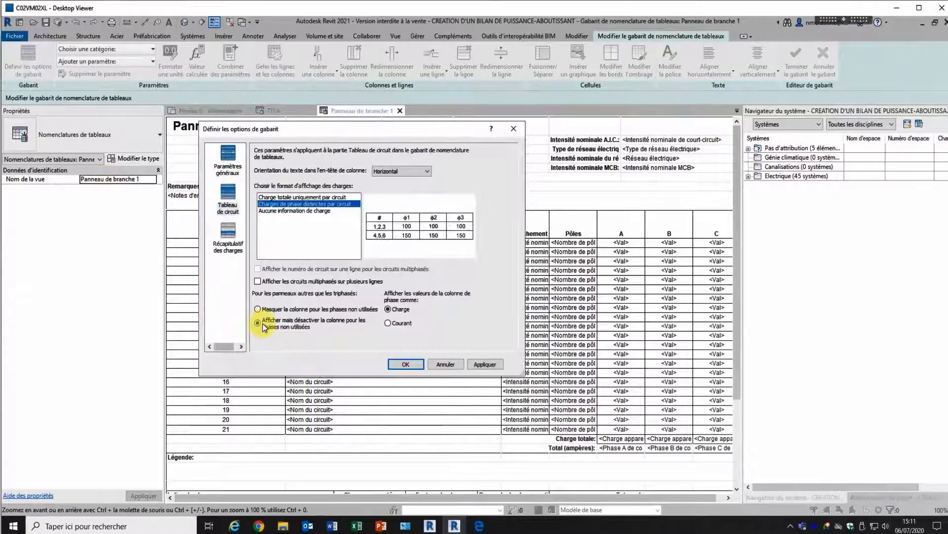
pyautogui.click(263, 311)
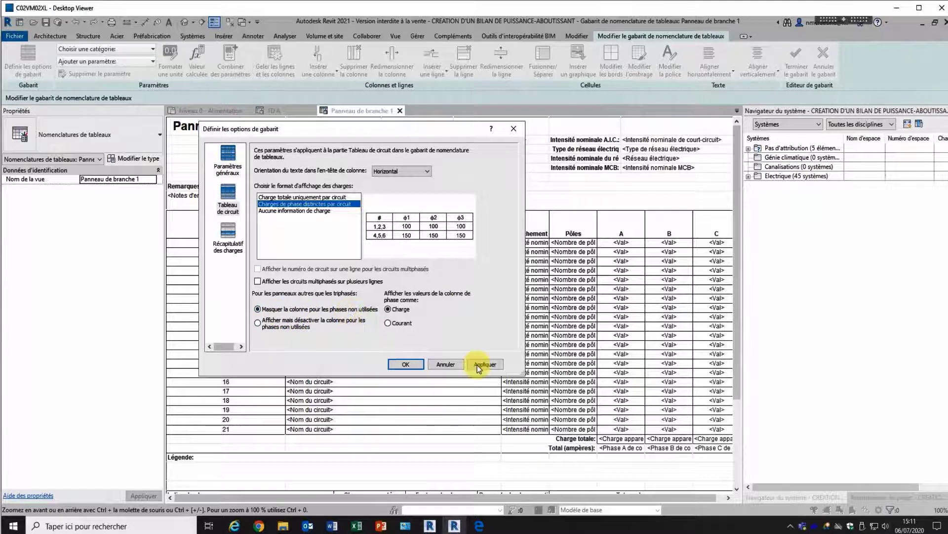
pyautogui.click(406, 364)
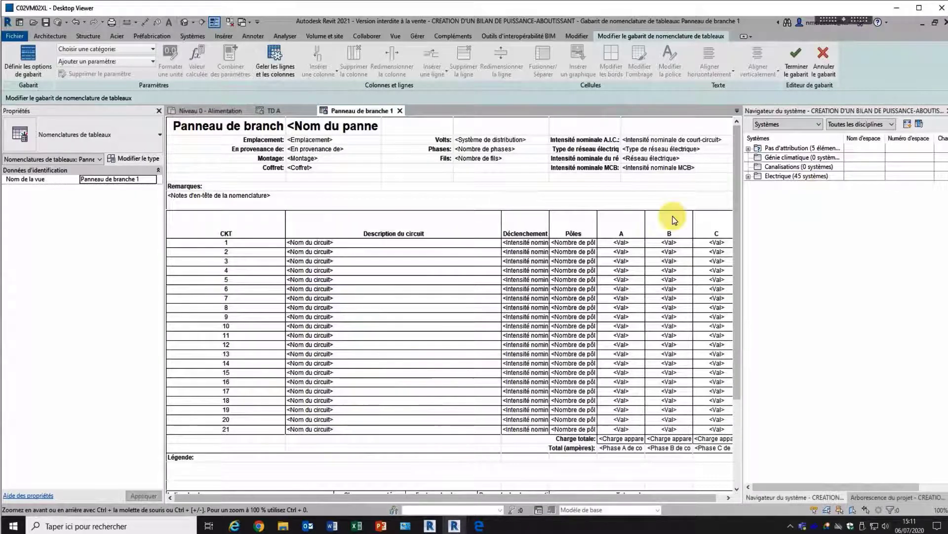
# Step: Finish editing the template and reapply Panneau de branche 1 to the TD A panel schedule
pyautogui.click(794, 58)
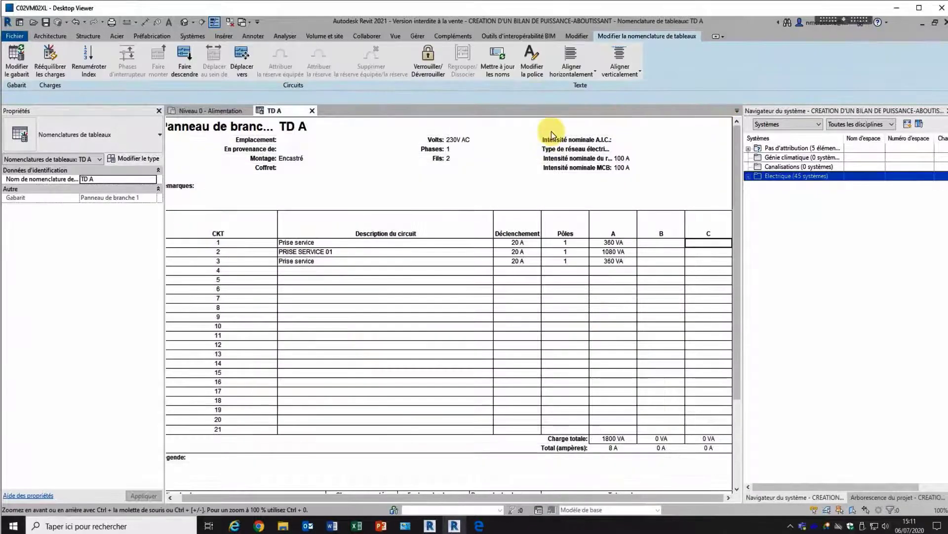
pyautogui.click(9, 71)
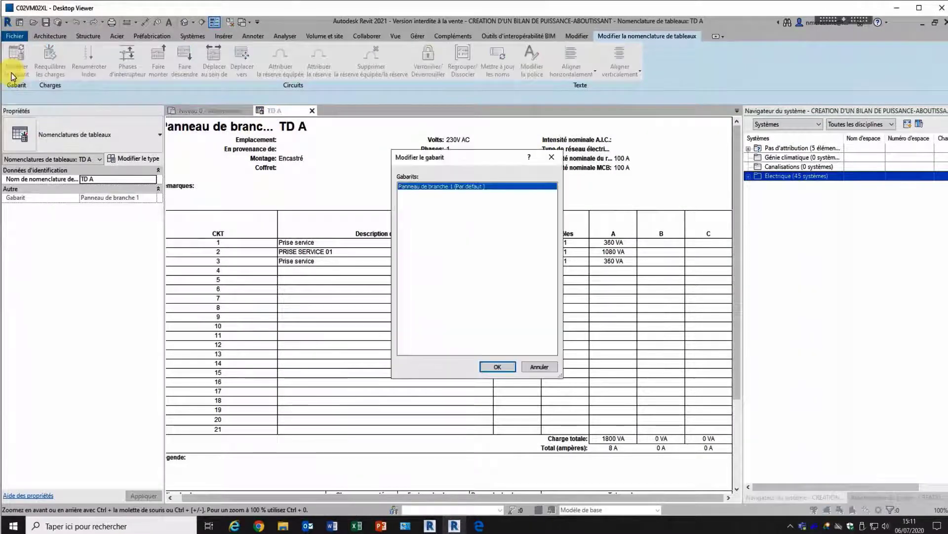
pyautogui.click(503, 369)
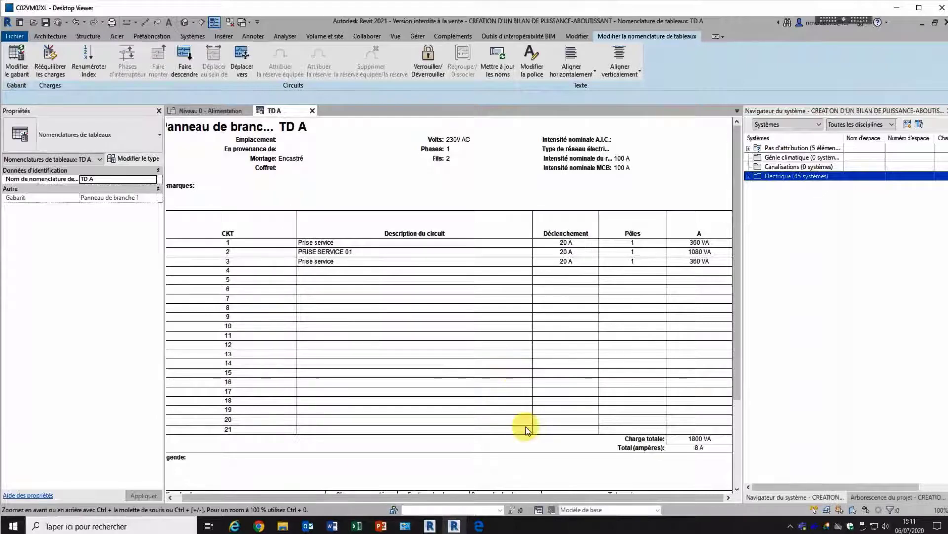